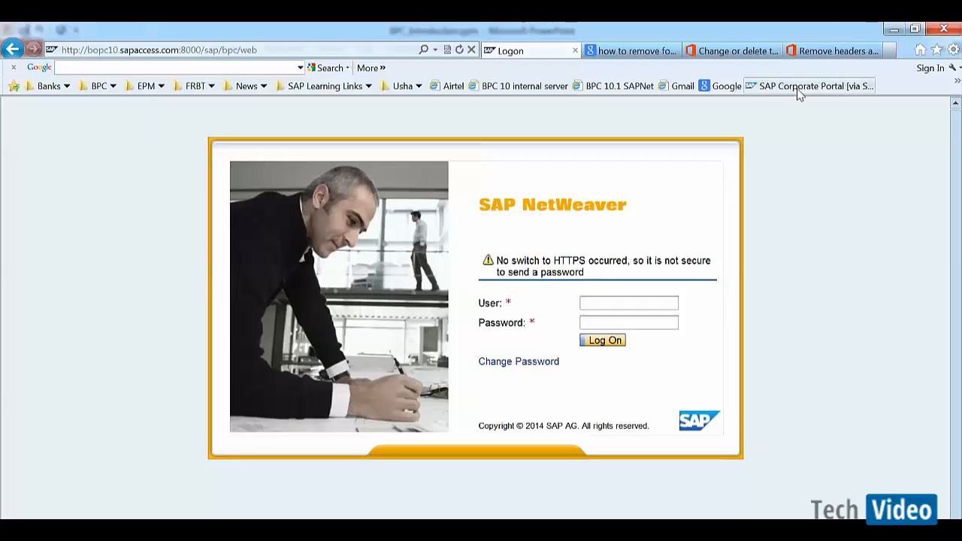
Step: Enter the user name and account password on the SAP NetWeaver logon page and submit the logon
left_click(600, 304)
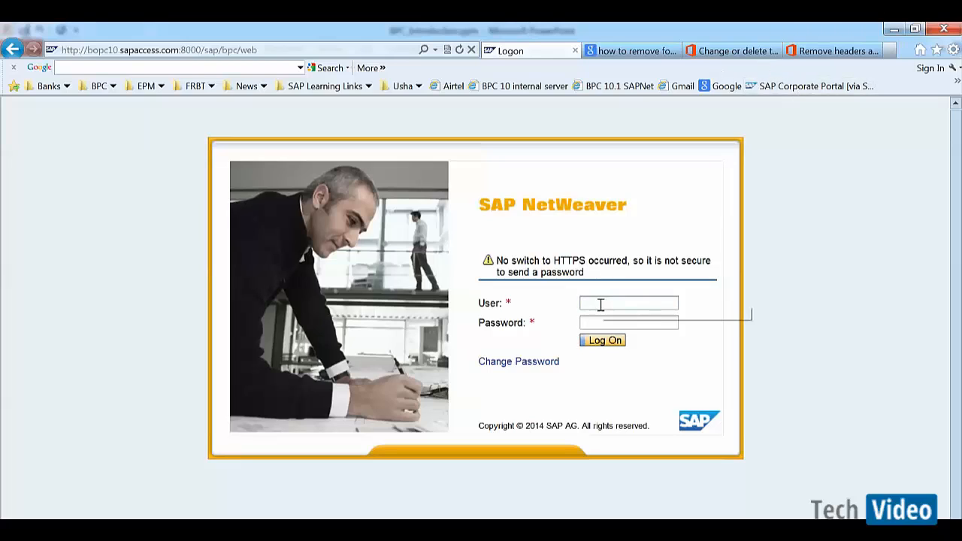
type("Beenish")
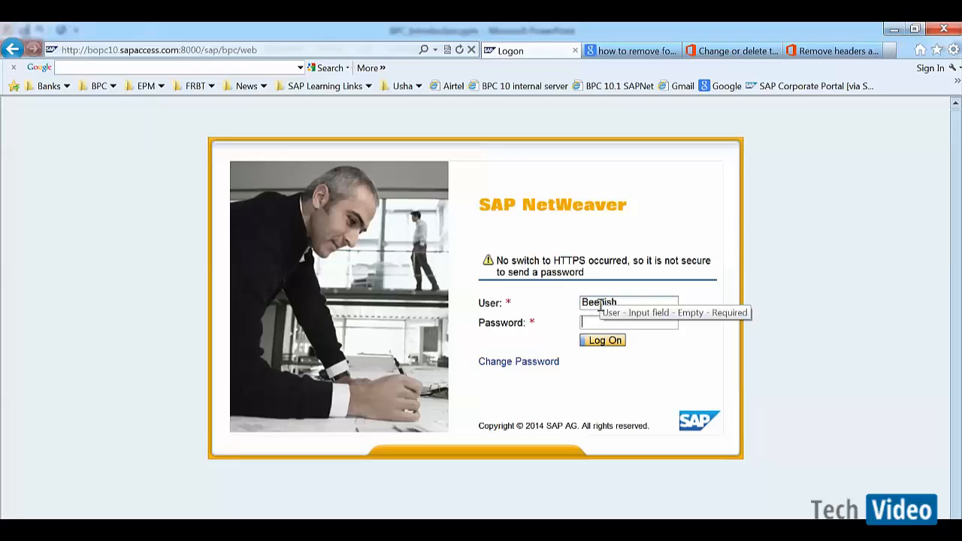
type("•••••••")
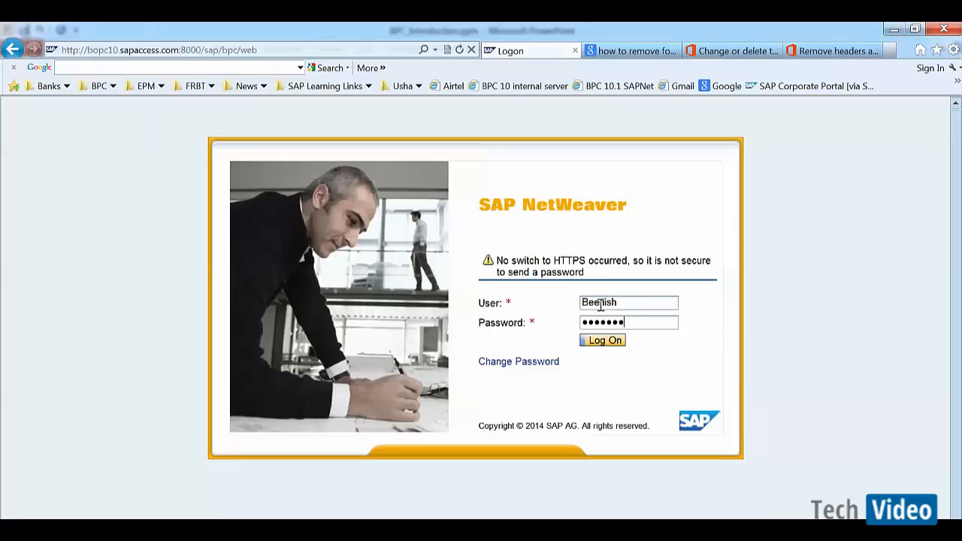
type("•••")
key("Return")
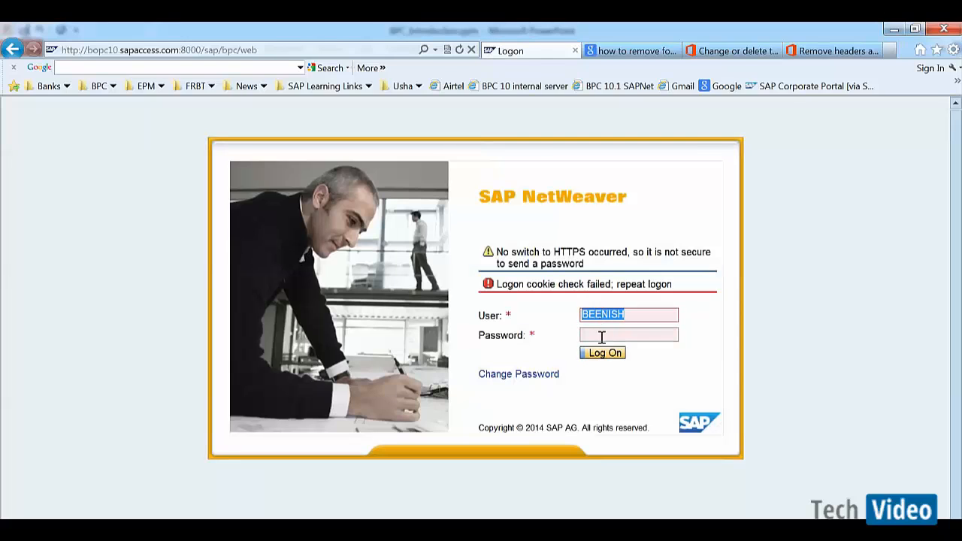
Step: Re-enter the account password and repeat the logon to Planning and Consolidation
left_click(601, 335)
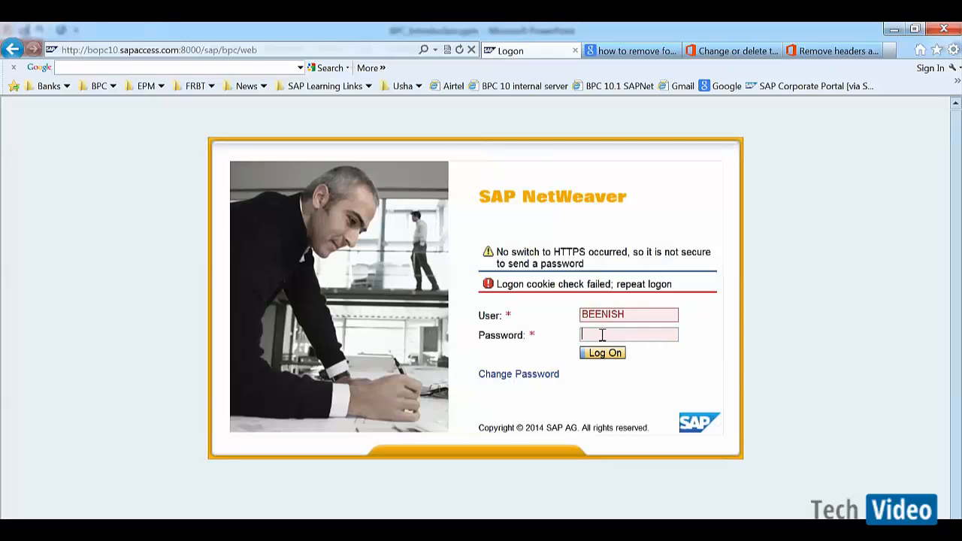
type("••••")
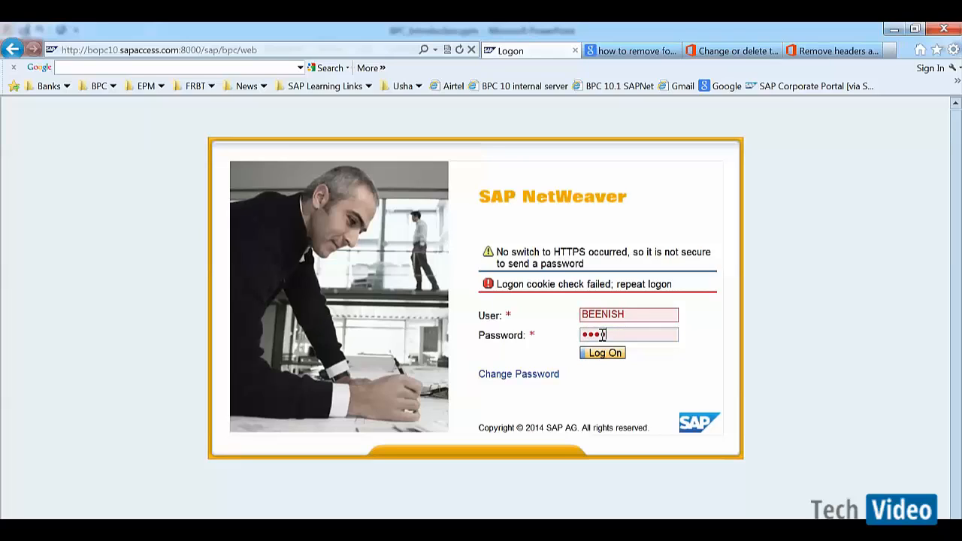
type("•••••••")
key("Return")
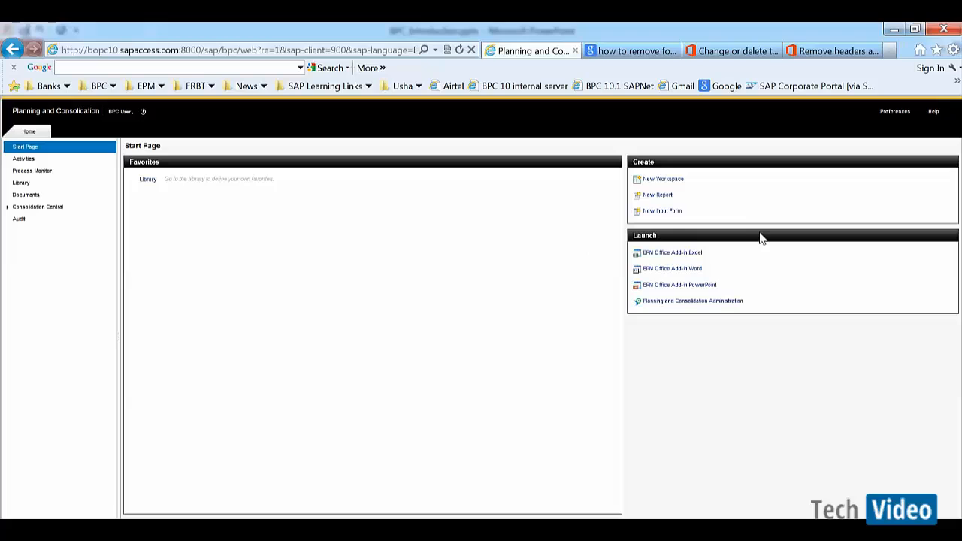
Step: Launch the EPM Office Add-in for Excel with the Planning model connection and maximize the Excel window
left_click(698, 254)
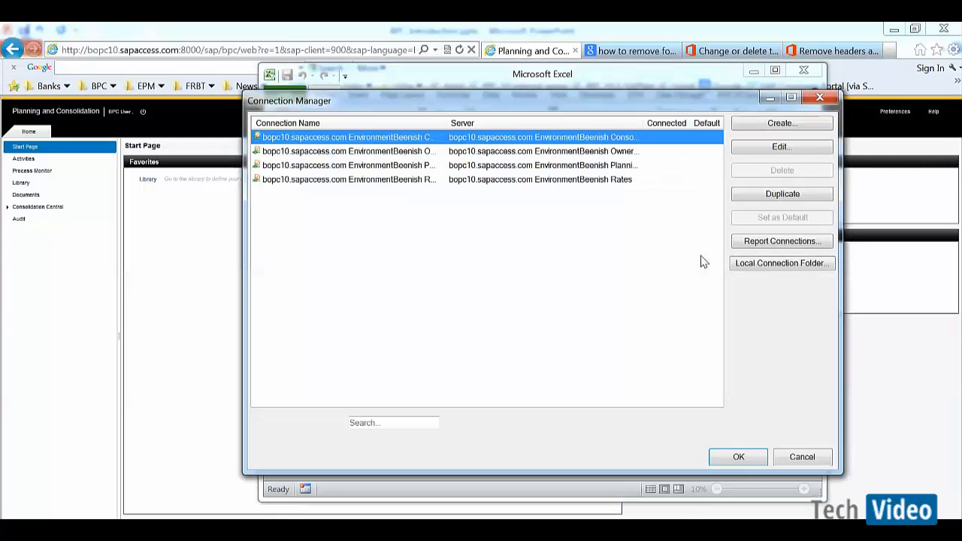
left_click(418, 166)
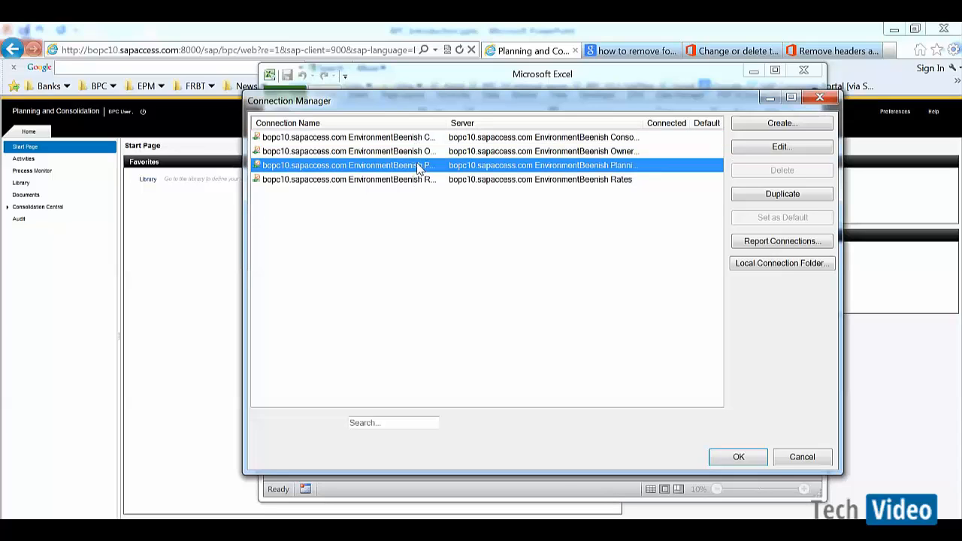
left_click(737, 457)
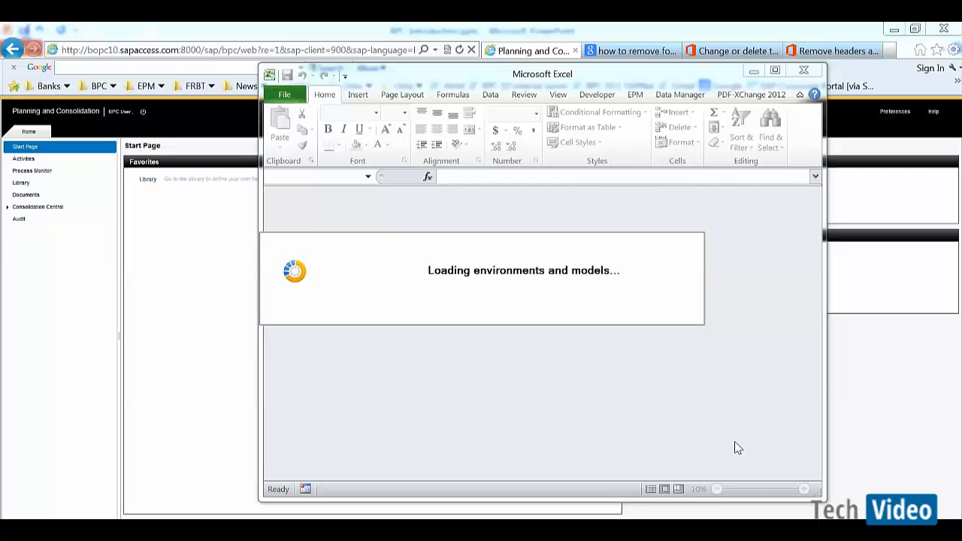
left_click(774, 72)
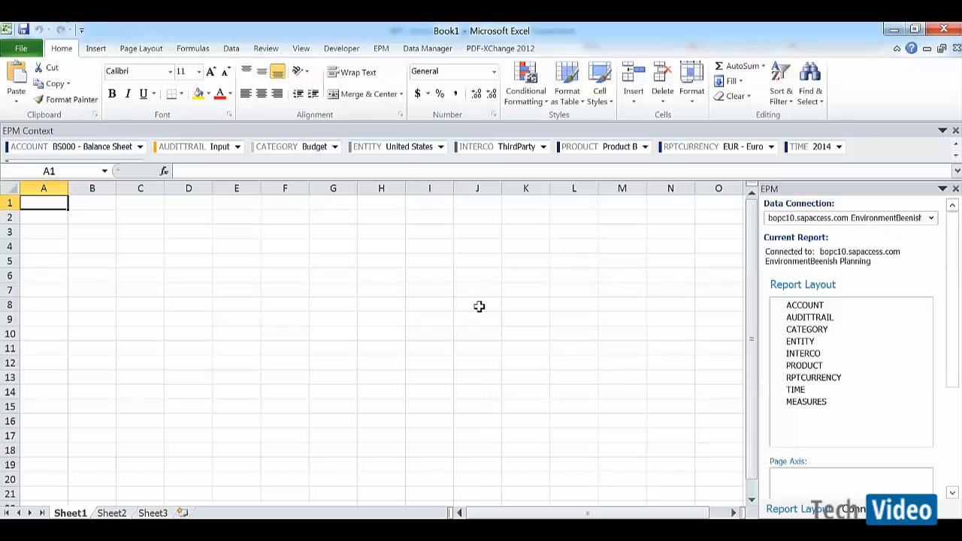
Step: Hide the EPM pane and context bar, and display both again
left_click(381, 49)
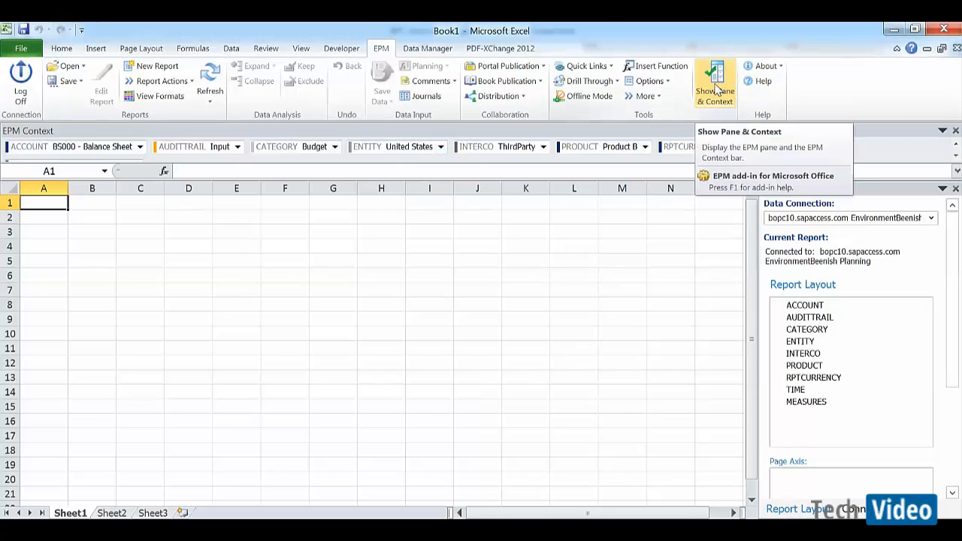
left_click(716, 88)
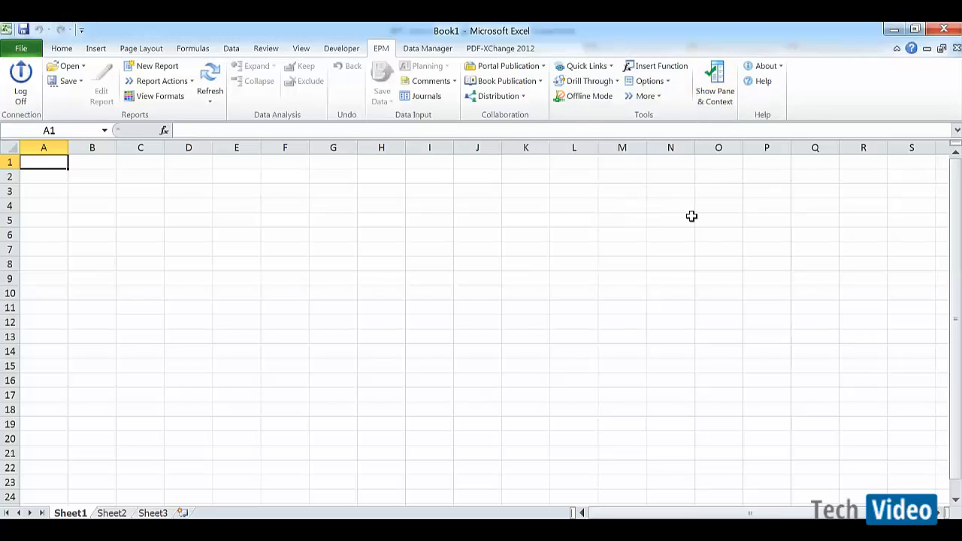
left_click(721, 81)
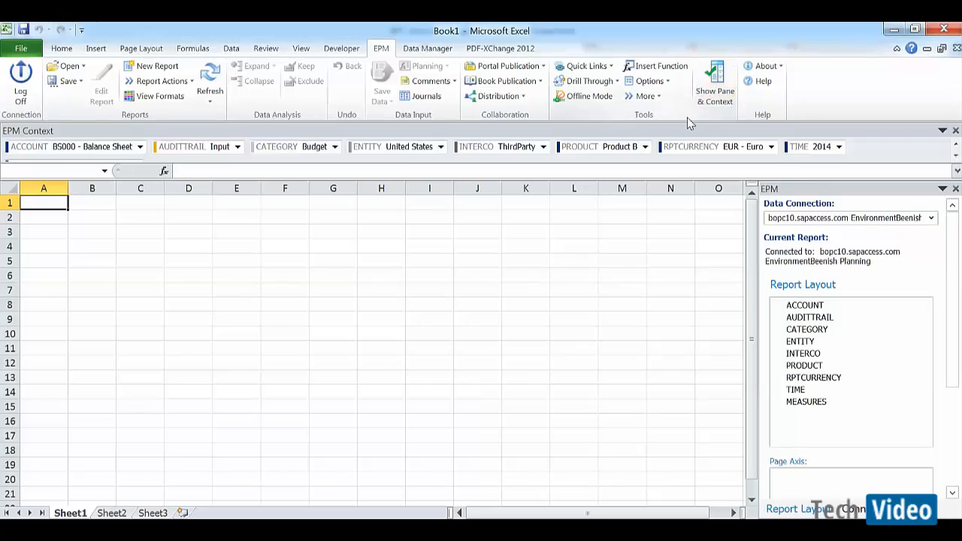
Step: Examine the context display and context lock settings in the EPM context options
left_click(669, 81)
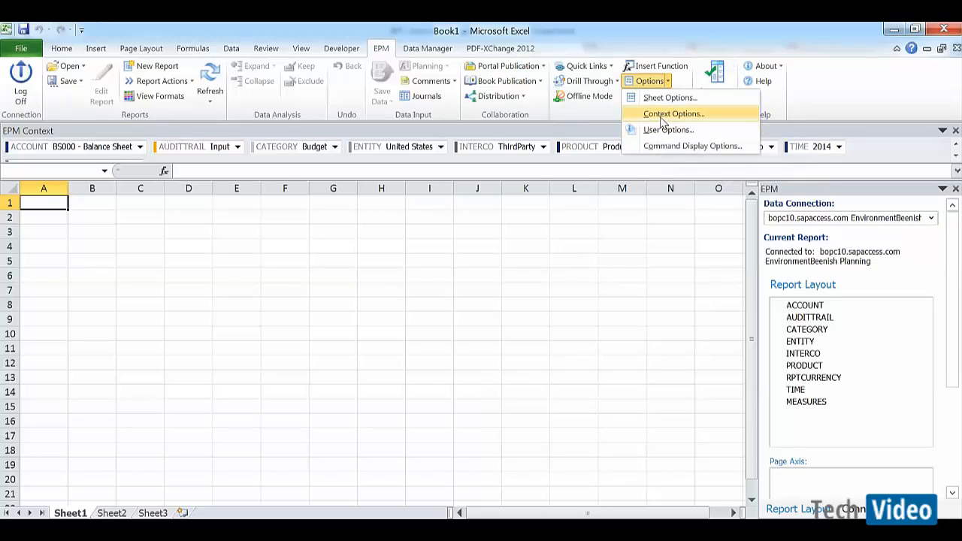
left_click(661, 116)
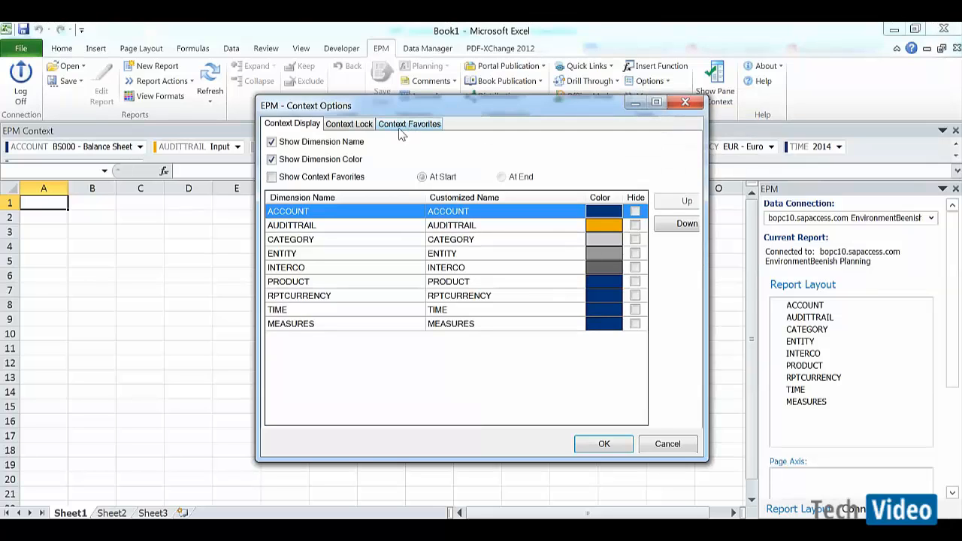
left_click(339, 126)
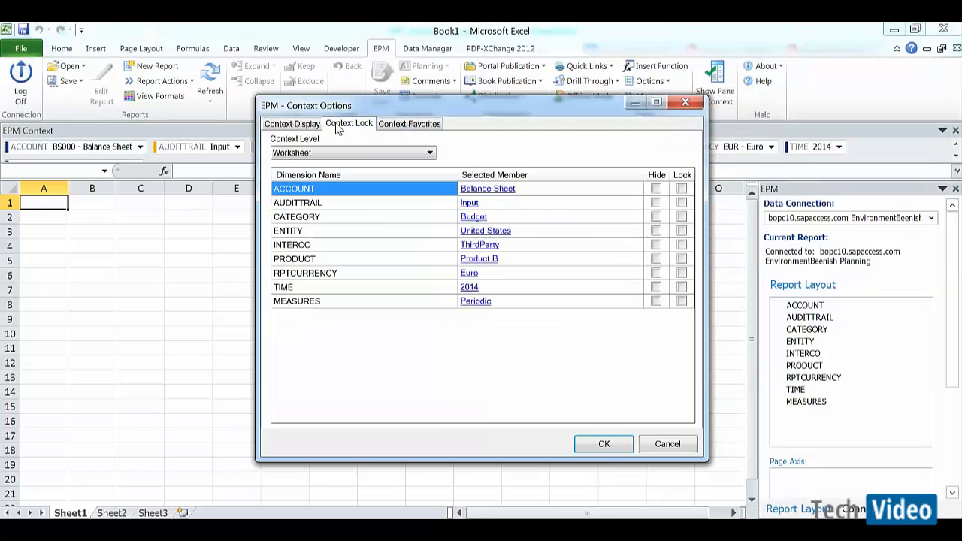
left_click(665, 445)
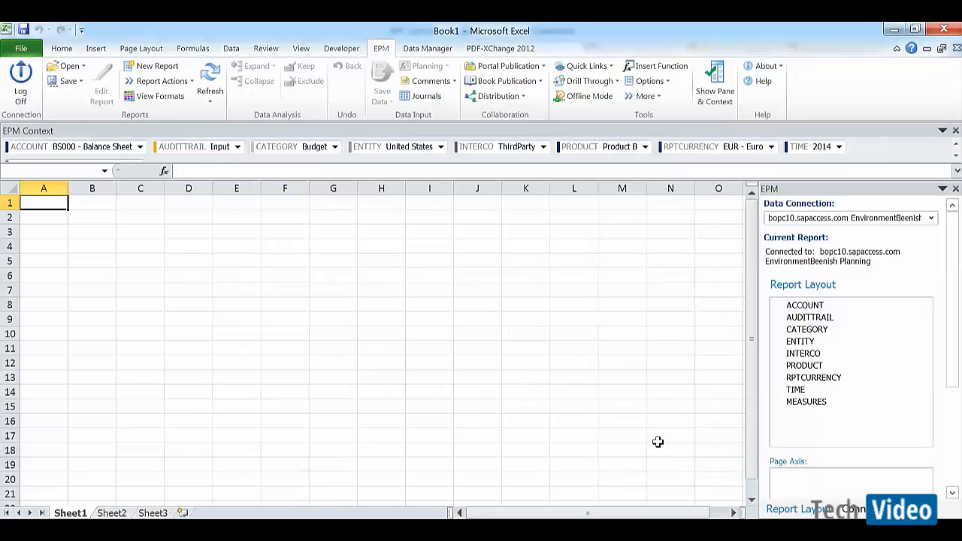
Step: Start a new EPM report with the ACCOUNT dimension on the row axis and TIME on the column axis
left_click(438, 323)
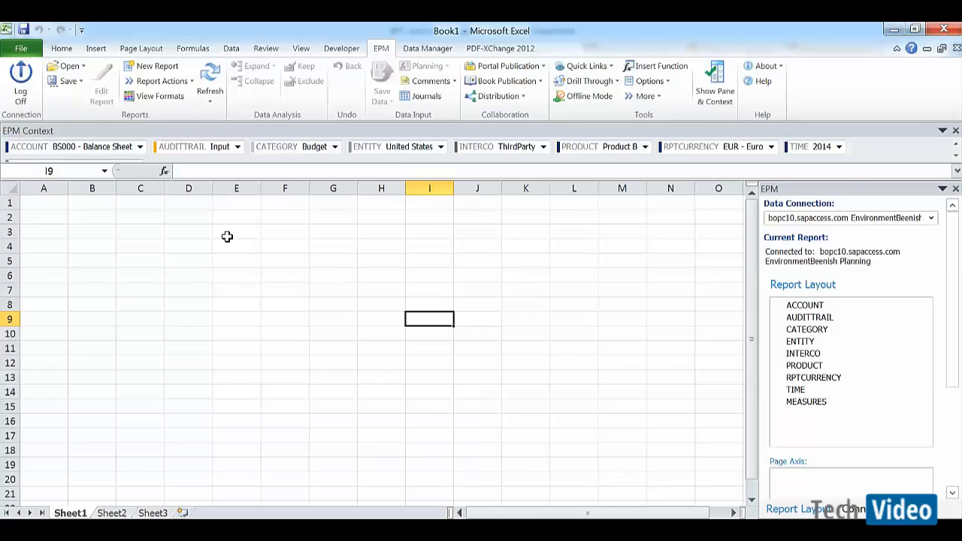
left_click(166, 69)
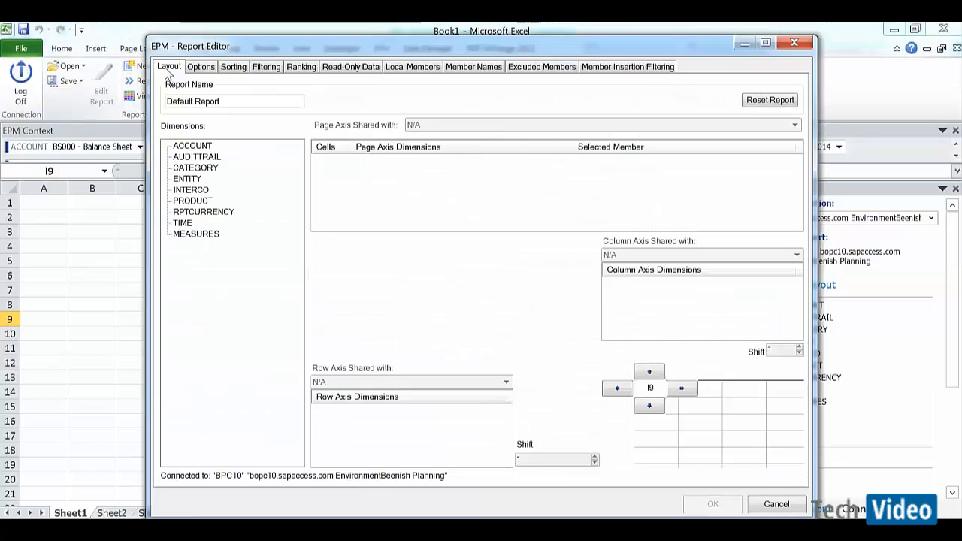
right_click(201, 149)
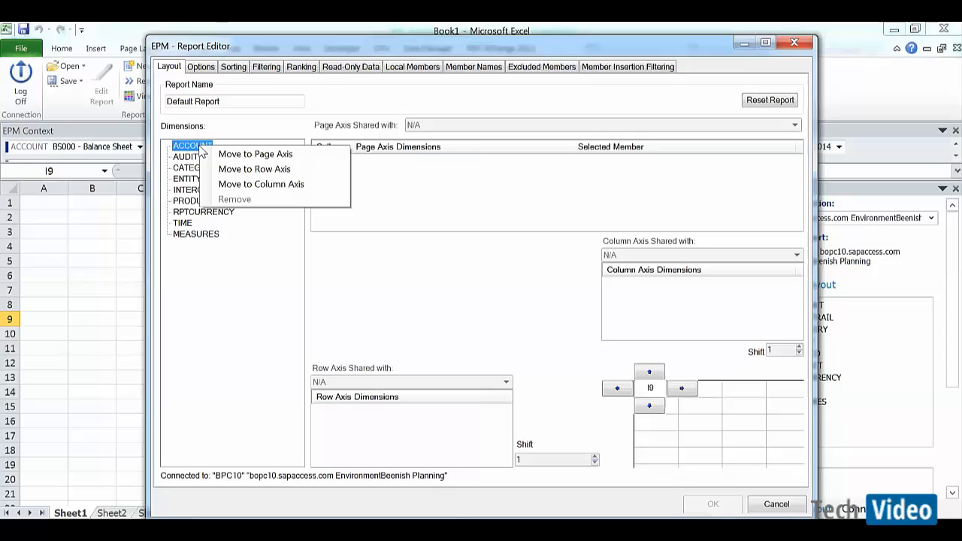
left_click(229, 178)
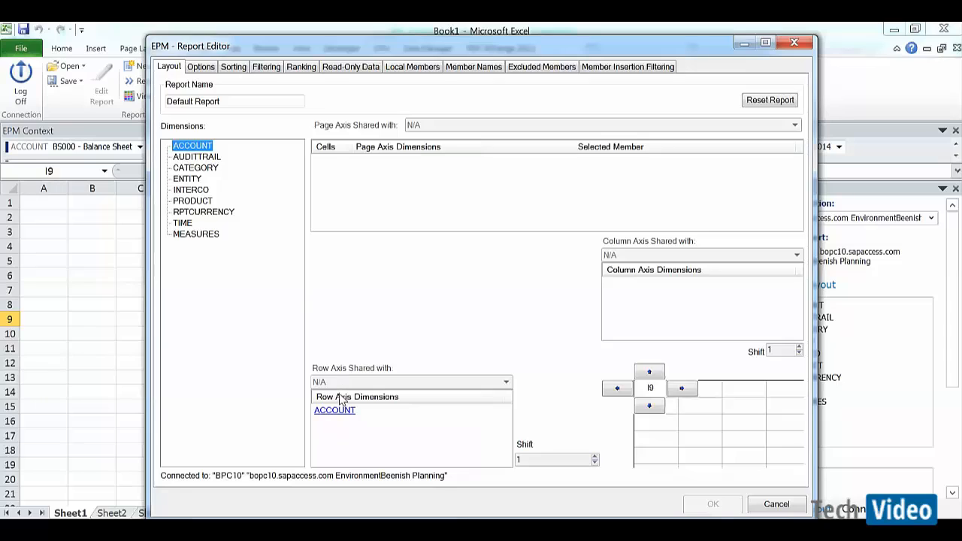
right_click(184, 223)
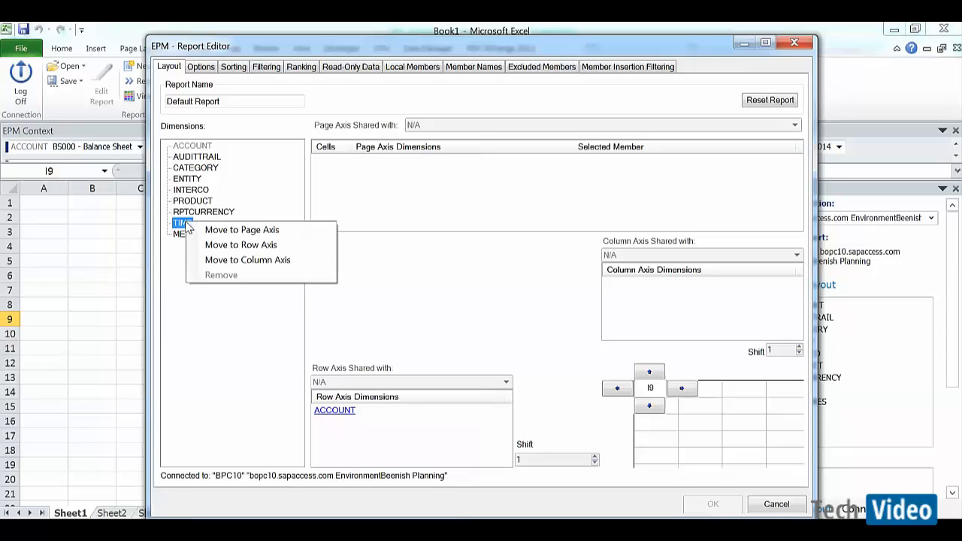
left_click(233, 260)
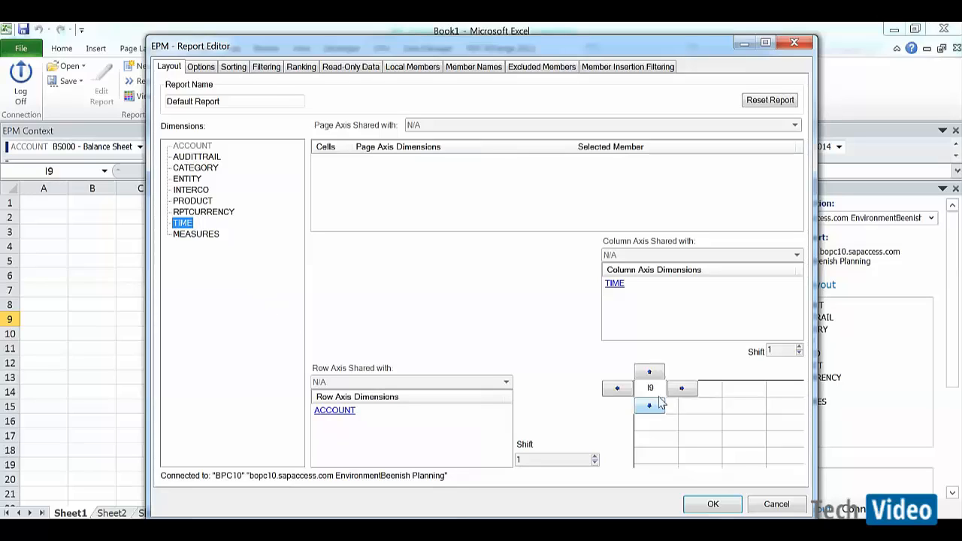
Step: Shift the report's starting cell to D10 in the report layout
left_click(618, 389)
left_click(617, 388)
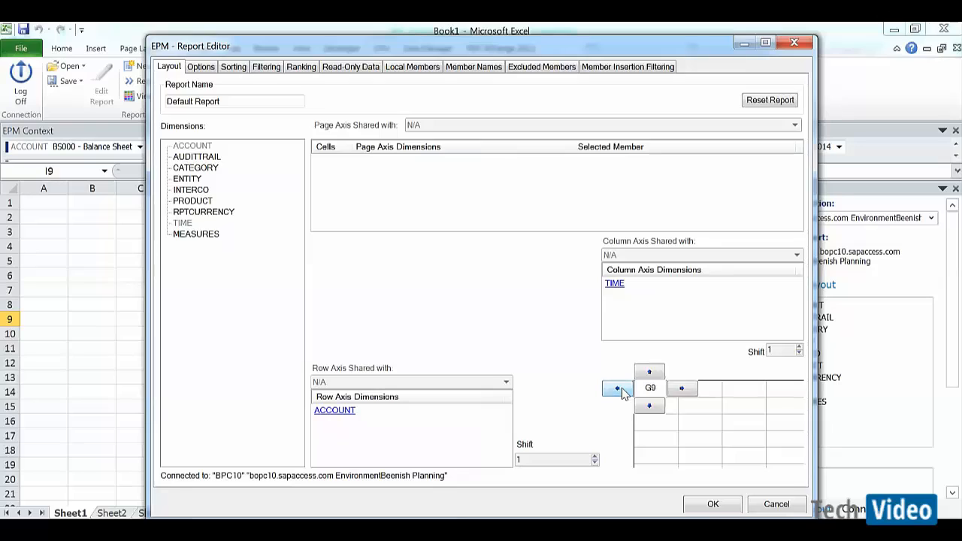
left_click(618, 389)
left_click(618, 388)
left_click(652, 407)
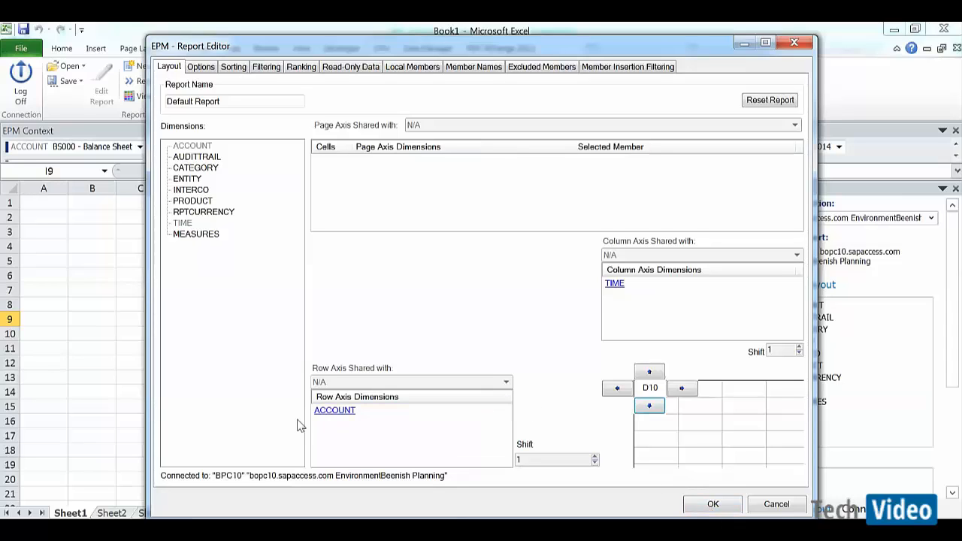
Step: Replace the ACCOUNT row selection with Context (BS000 - Balance Sheet) using the Member and Descendants relationship
left_click(331, 411)
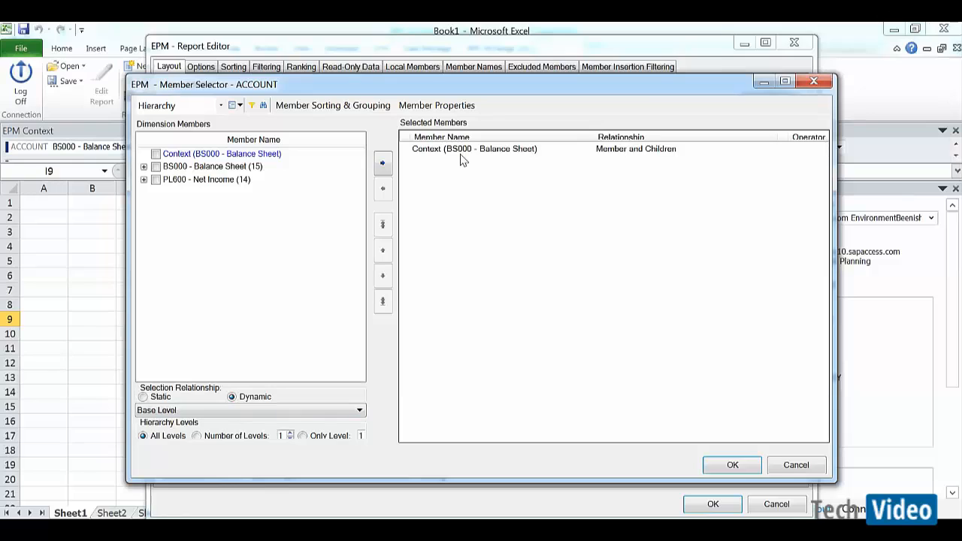
left_click(461, 155)
left_click(383, 189)
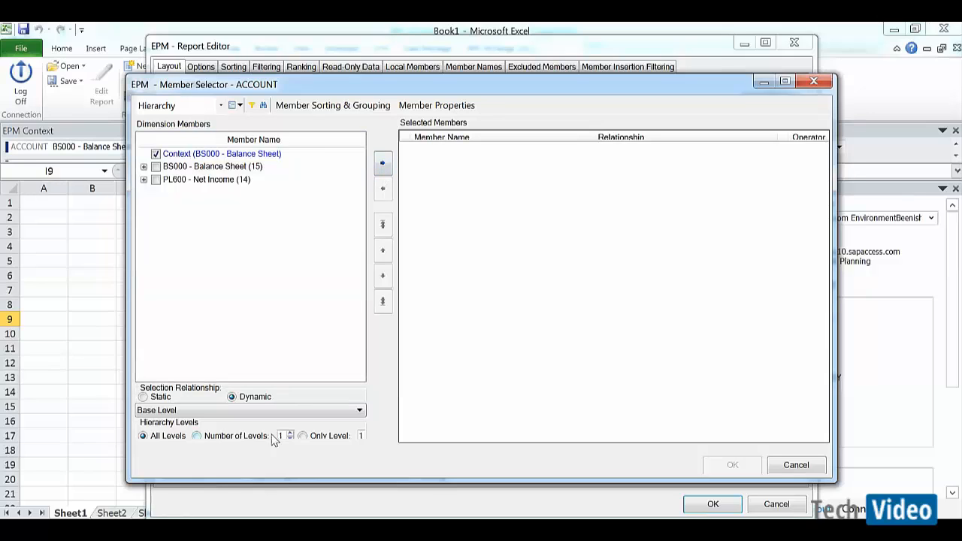
left_click(263, 411)
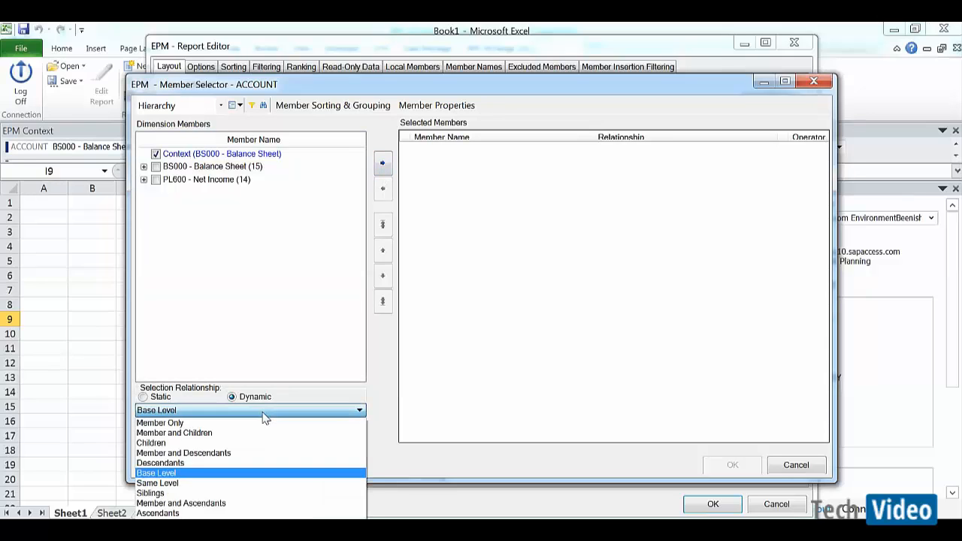
left_click(255, 453)
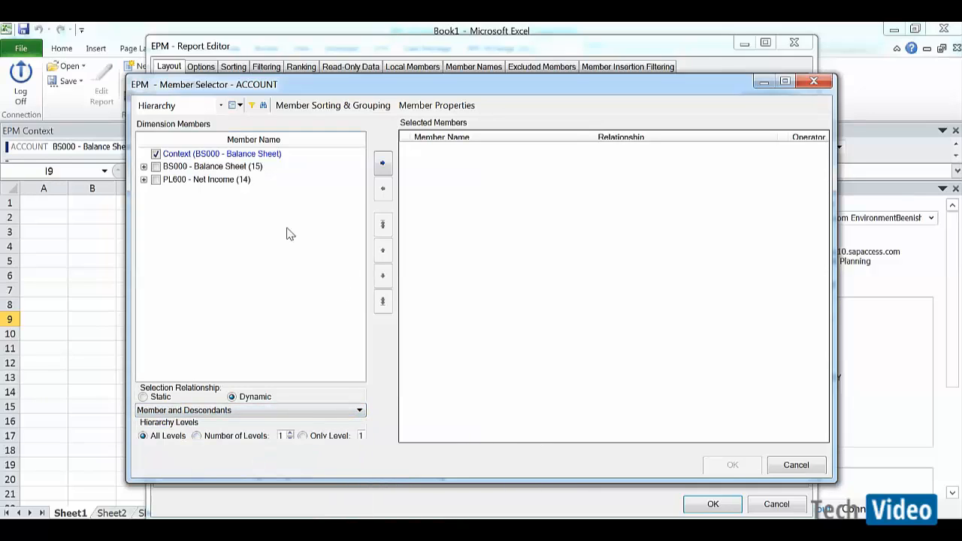
left_click(382, 163)
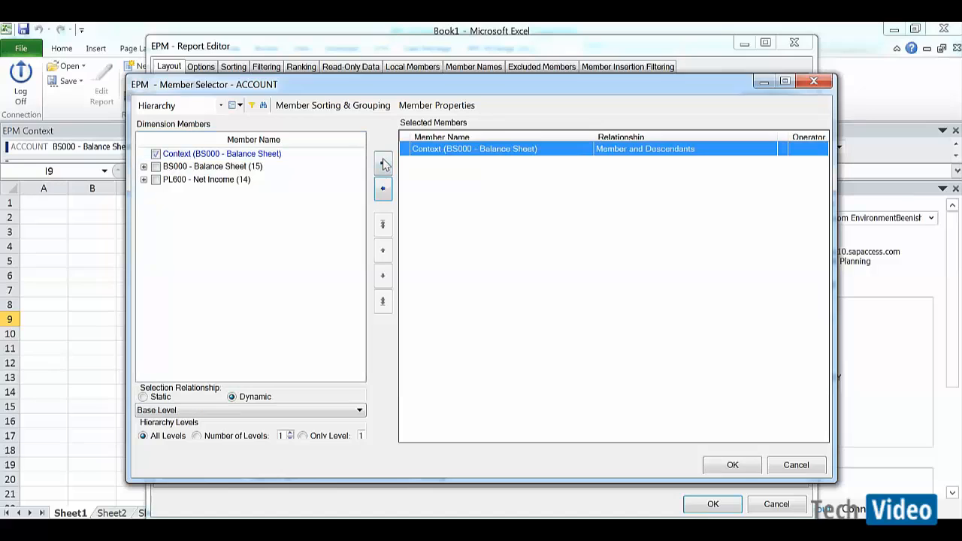
left_click(726, 466)
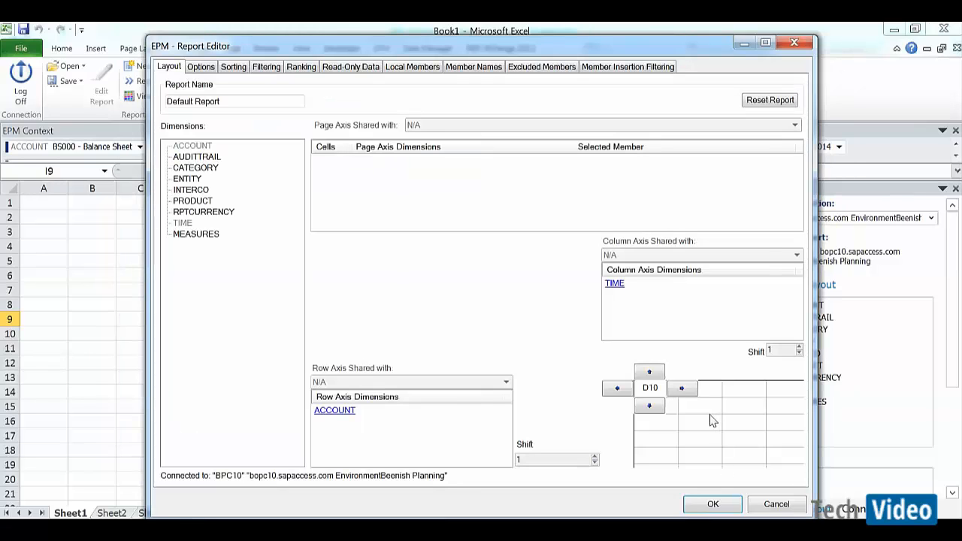
Step: Replace the TIME column selection with Context (2014) using the Base Level relationship, and generate the report on the sheet
double_click(613, 284)
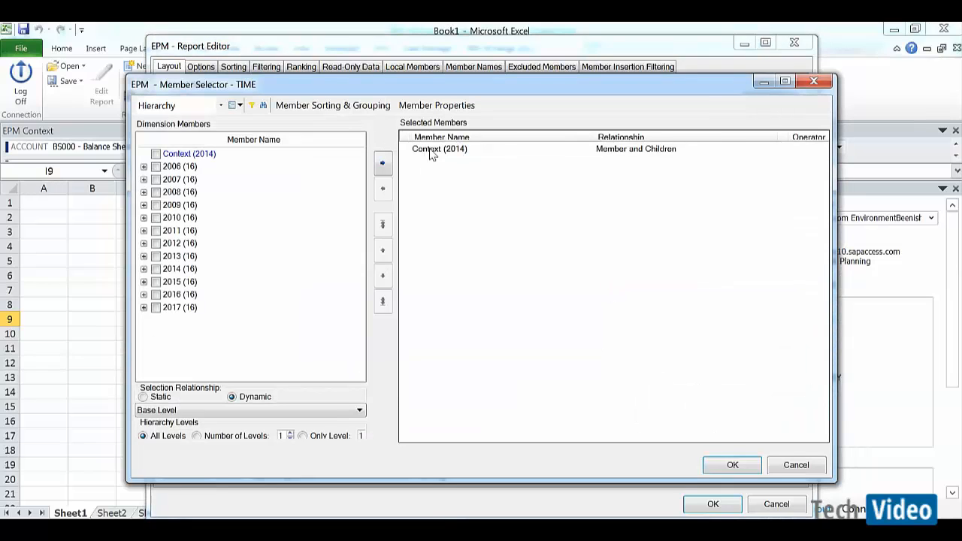
left_click(449, 150)
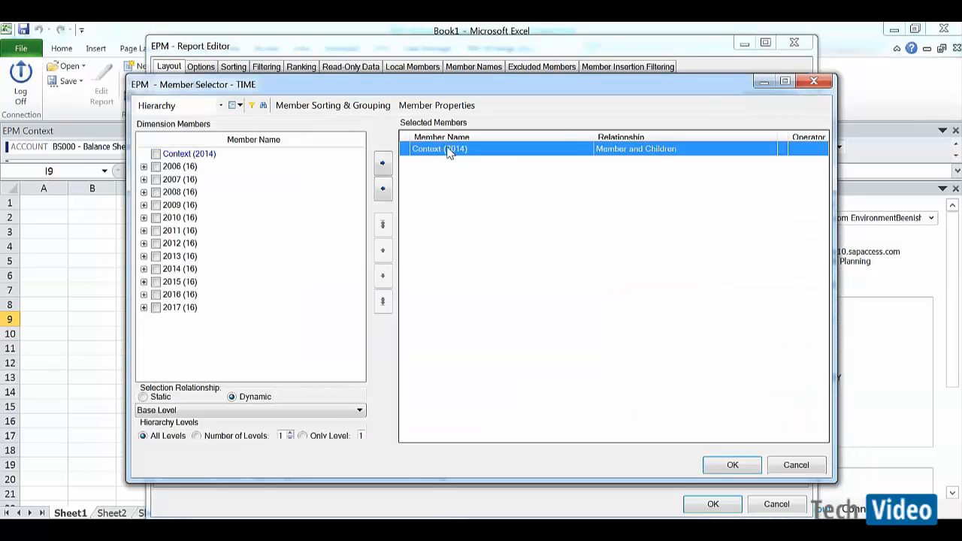
left_click(383, 190)
left_click(155, 153)
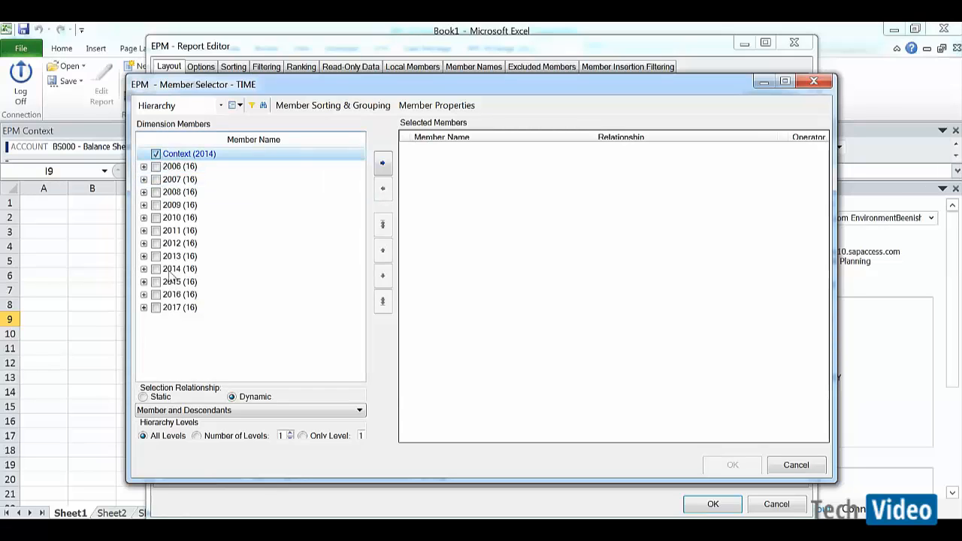
left_click(207, 409)
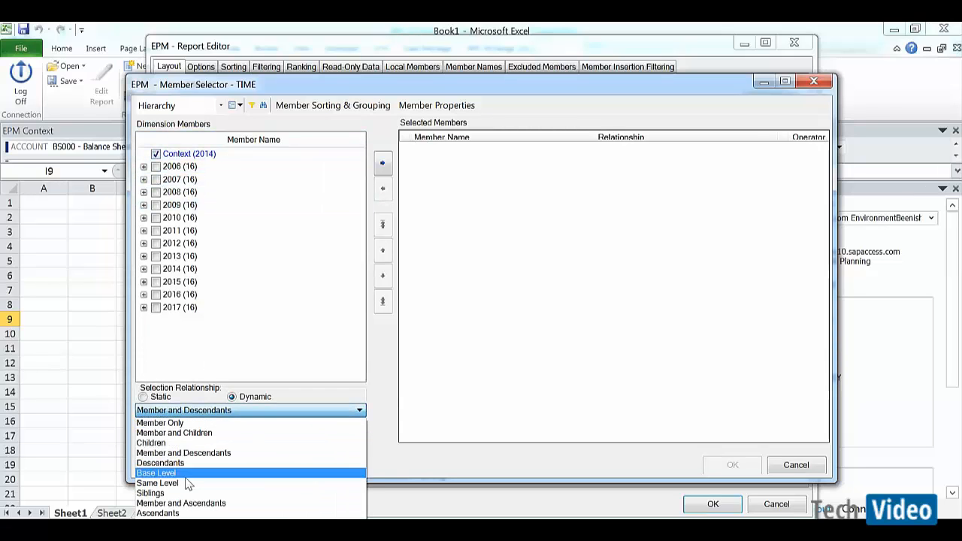
left_click(186, 474)
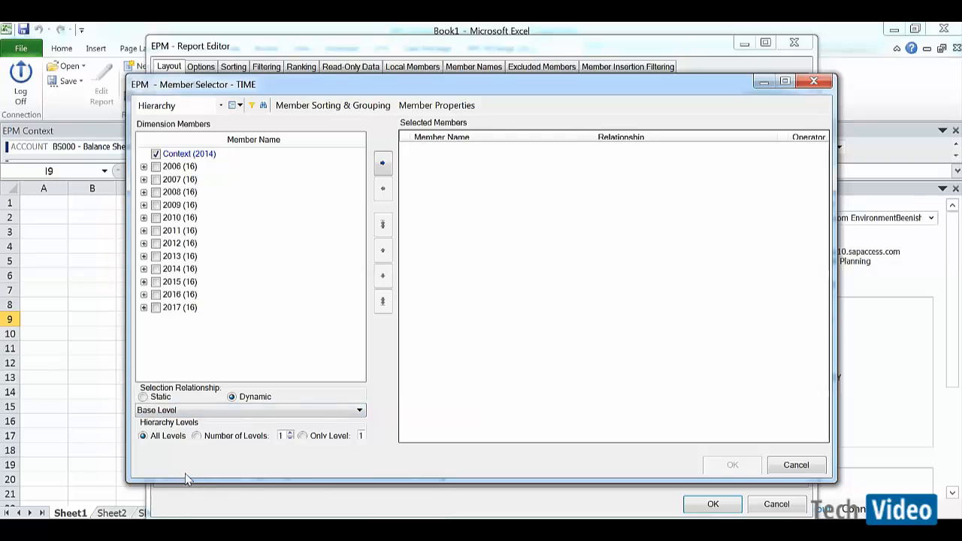
left_click(381, 162)
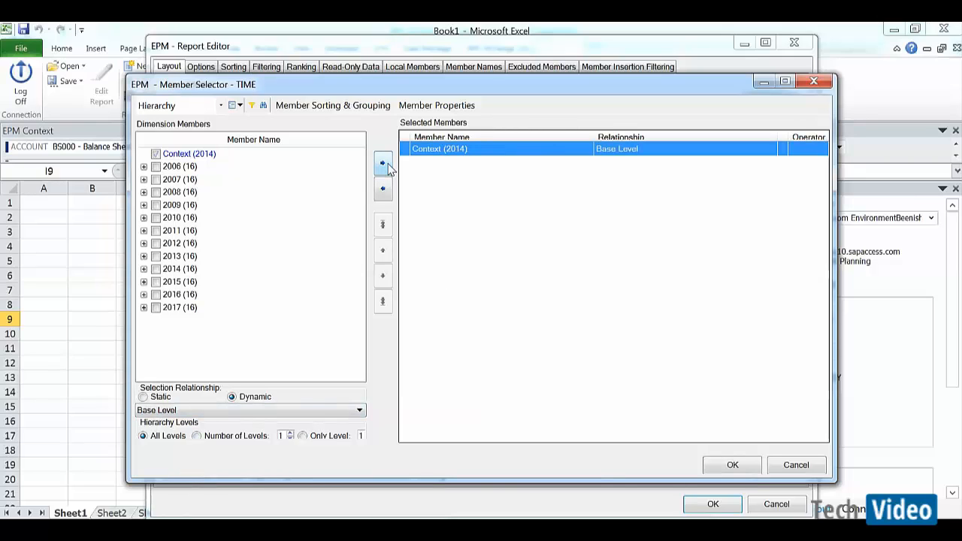
left_click(732, 462)
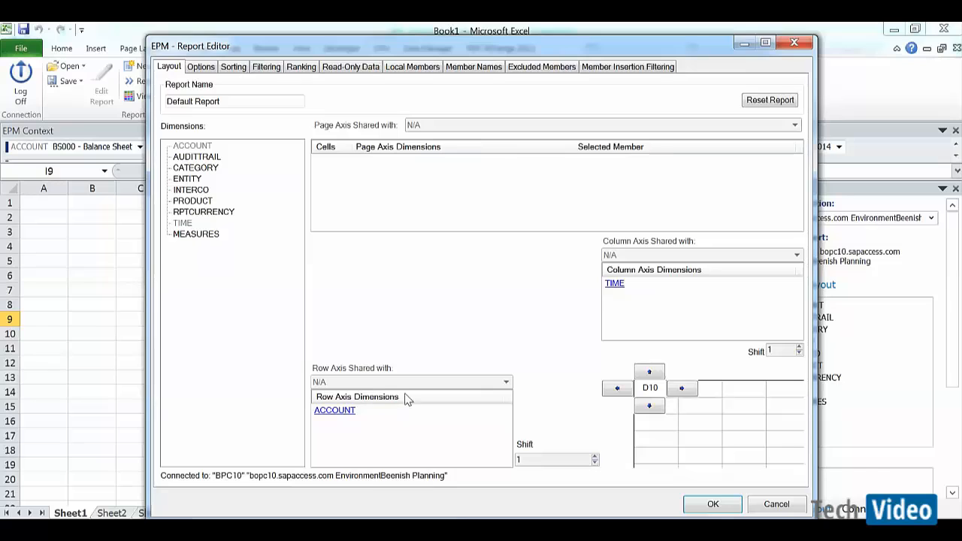
left_click(707, 506)
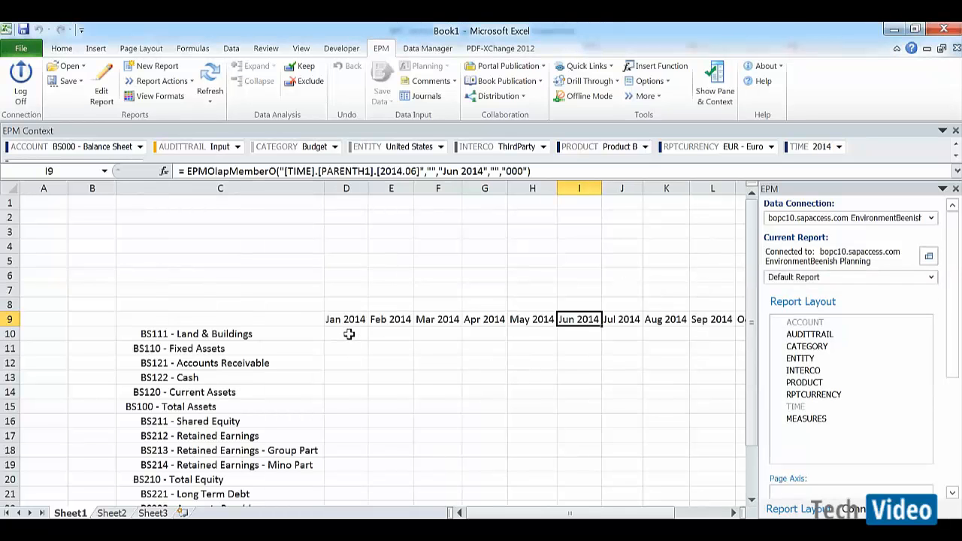
left_click(350, 333)
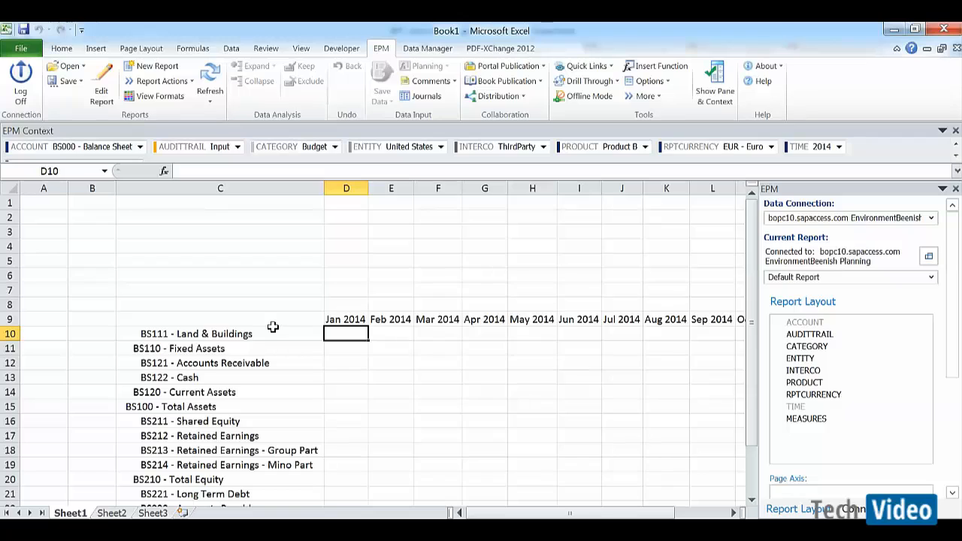
Step: Fix the worksheet context for ACCOUNT to Net Income in the context lock options, locked and hidden
left_click(670, 82)
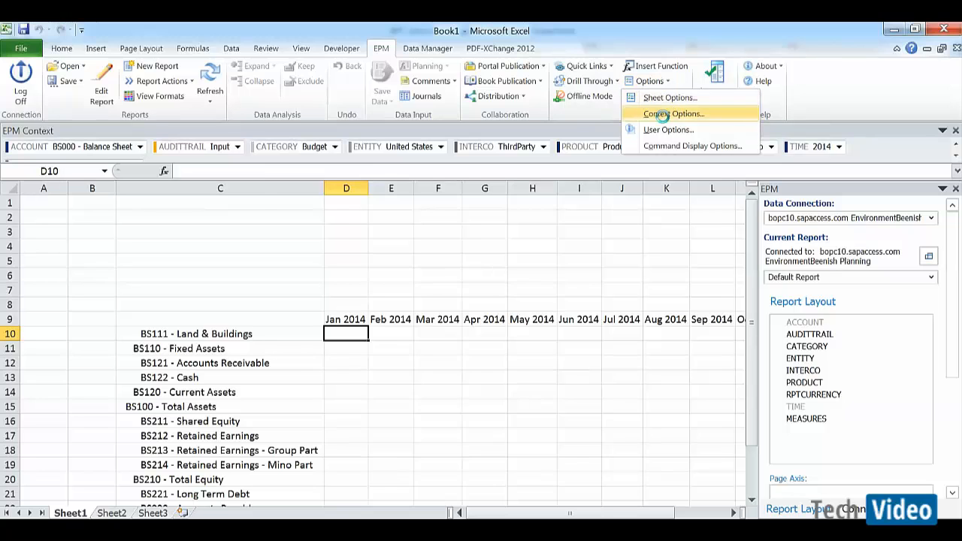
left_click(671, 114)
left_click(350, 125)
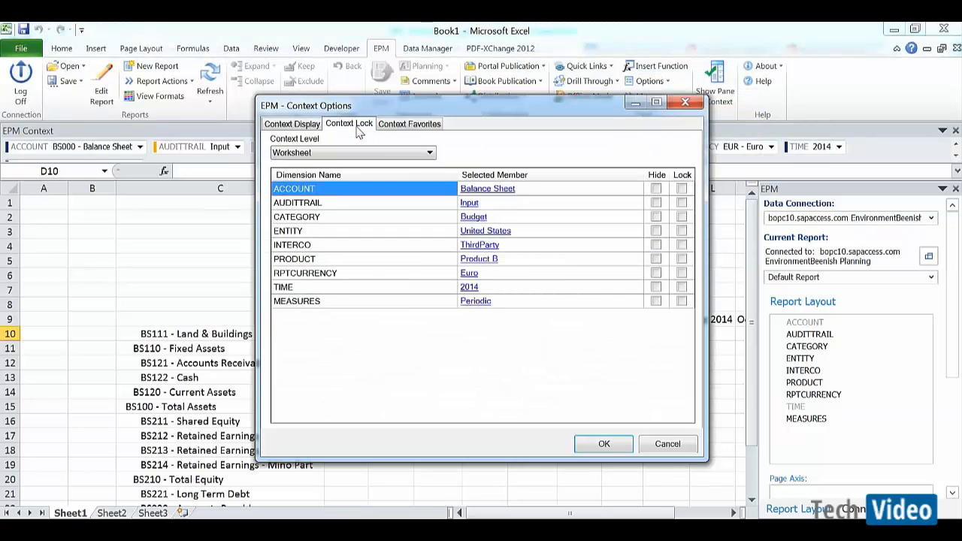
left_click(492, 191)
left_click(191, 167)
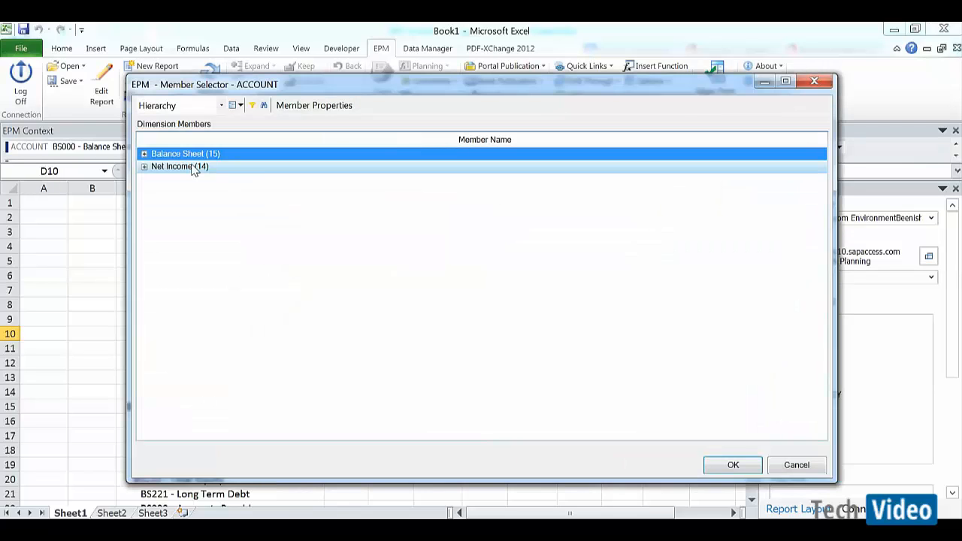
left_click(726, 463)
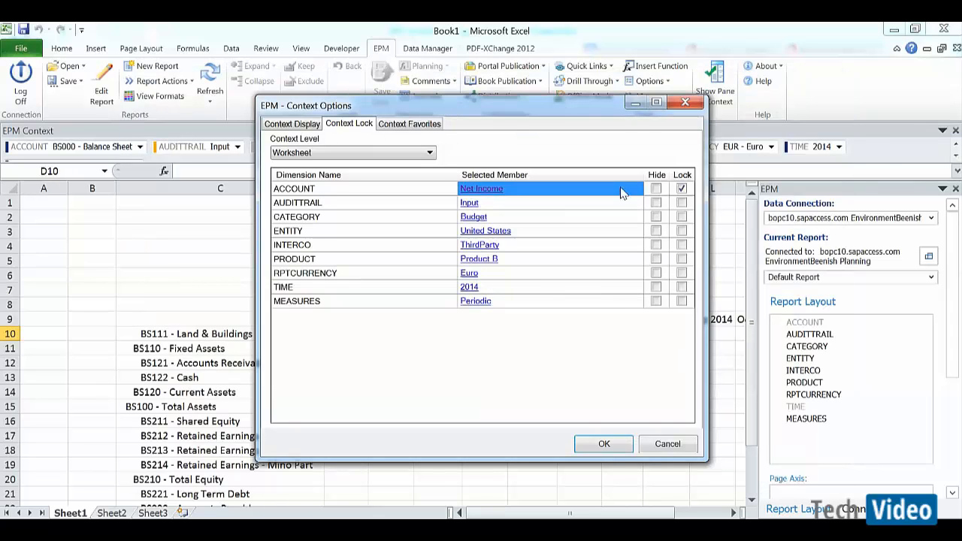
left_click(656, 189)
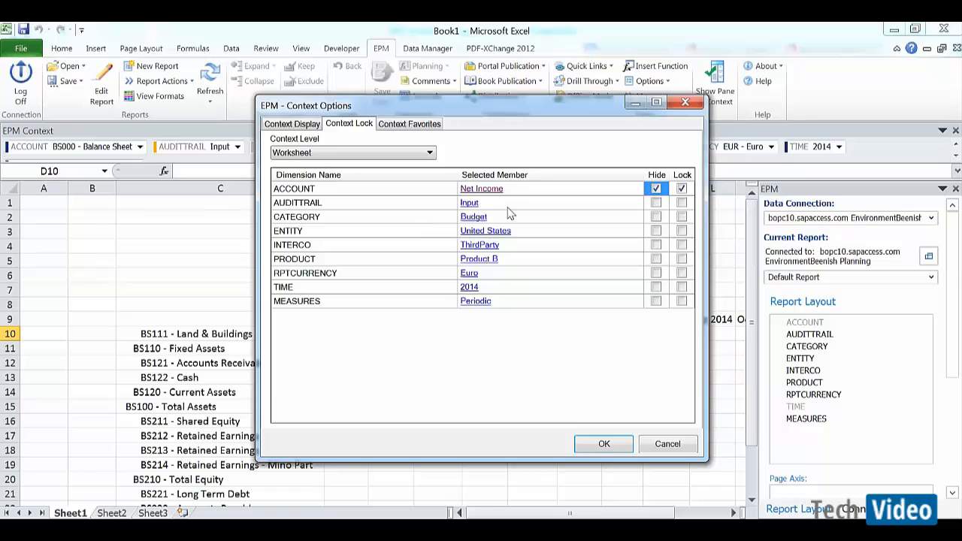
Step: Hide and lock both the AUDITTRAIL and CATEGORY dimensions in the worksheet context
left_click(656, 204)
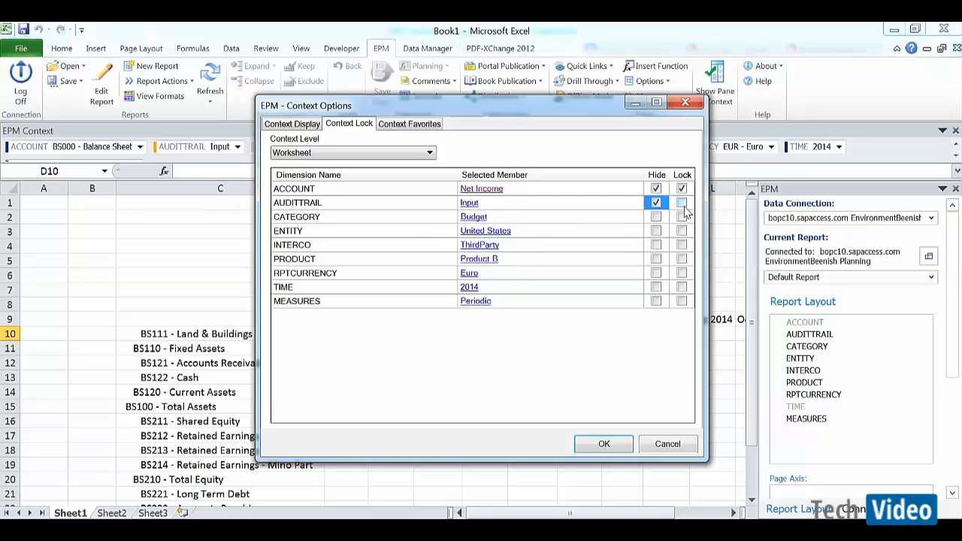
left_click(682, 204)
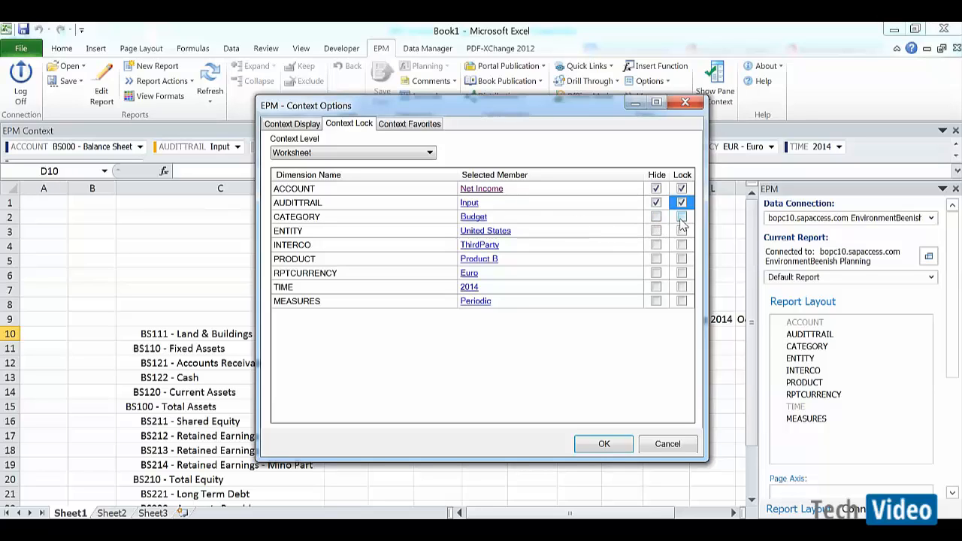
left_click(680, 216)
left_click(657, 222)
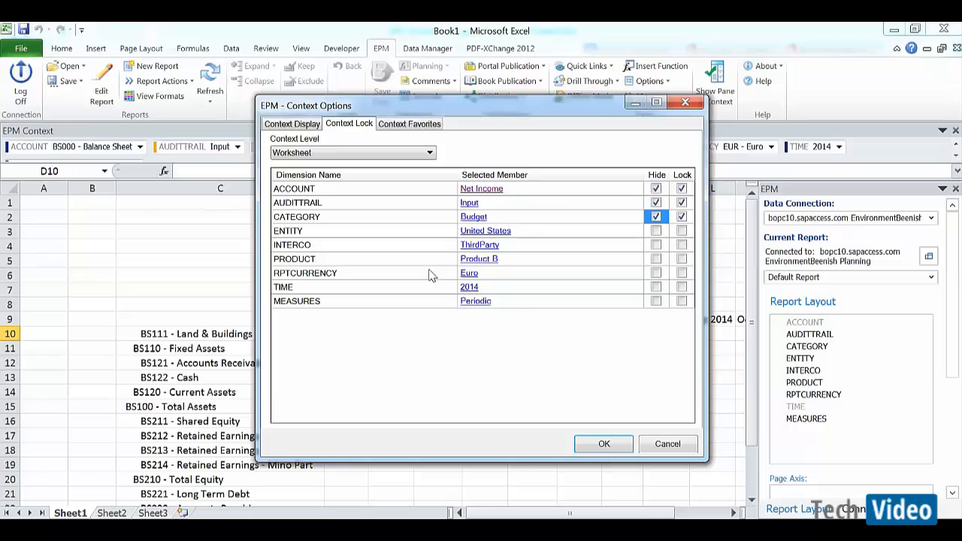
Step: Lock ENTITY to United States and hide it, and also hide and lock INTERCO
left_click(493, 233)
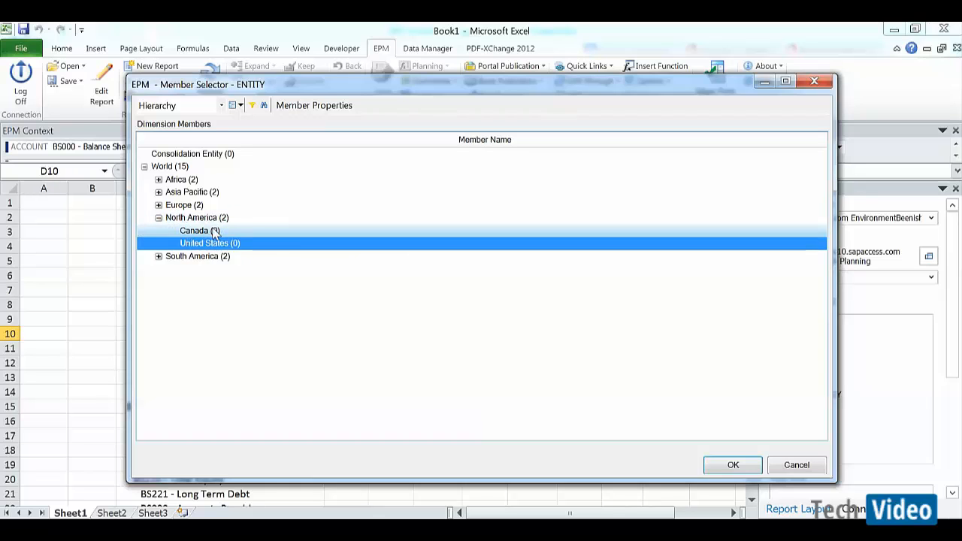
left_click(730, 465)
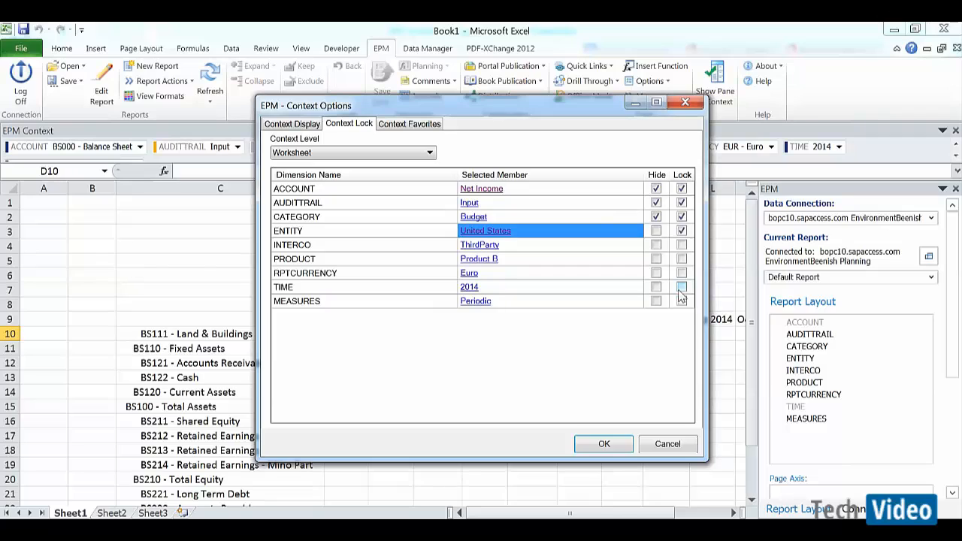
left_click(655, 231)
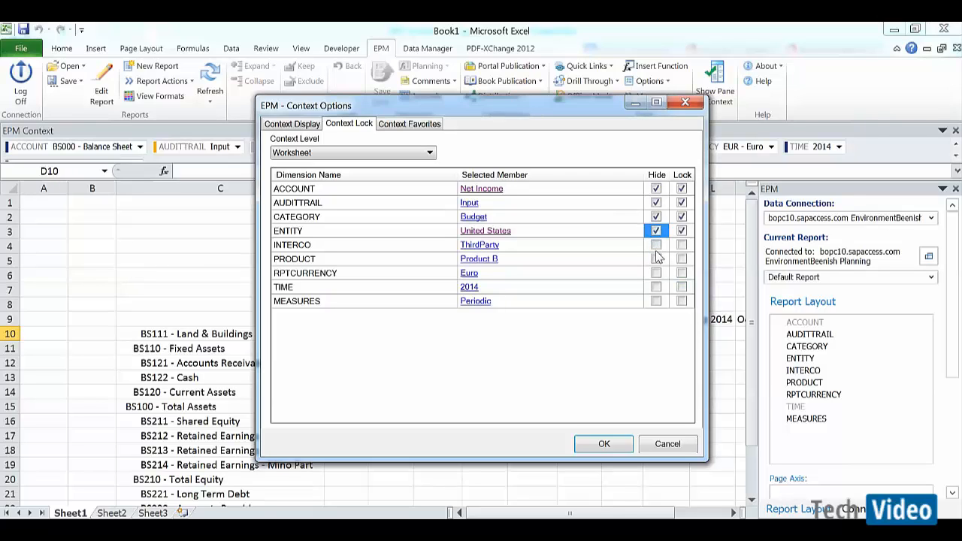
left_click(656, 245)
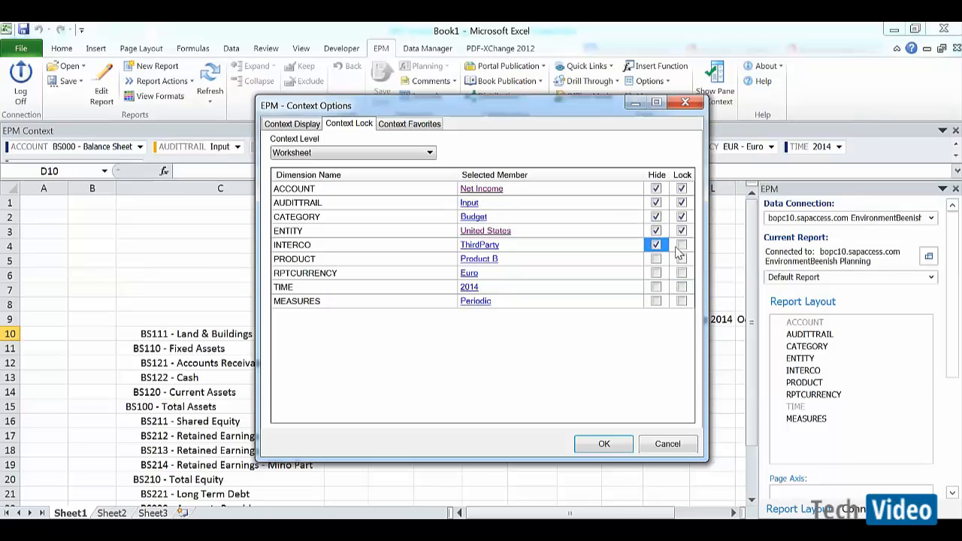
left_click(681, 246)
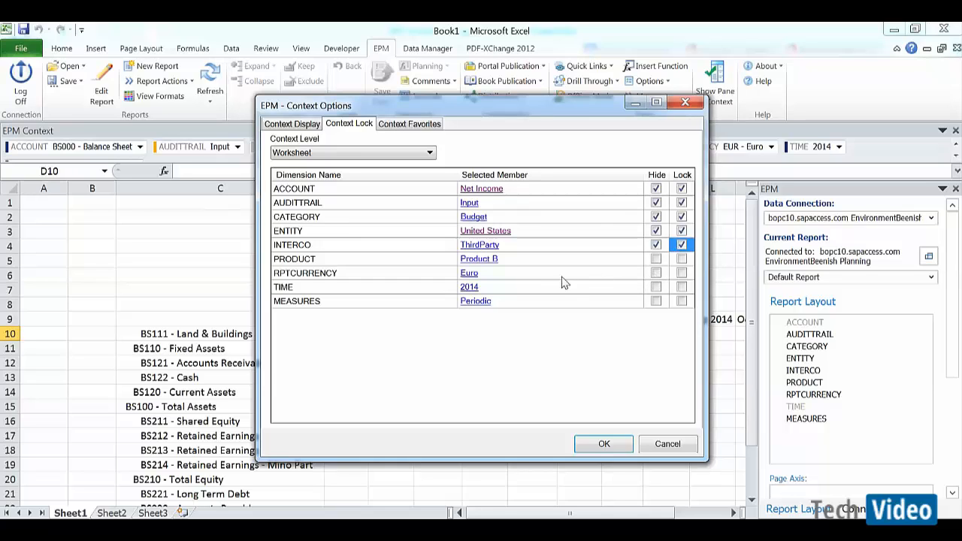
Step: Set PRODUCT to Product A and hide it, with the lock removed from both PRODUCT and ENTITY
left_click(470, 260)
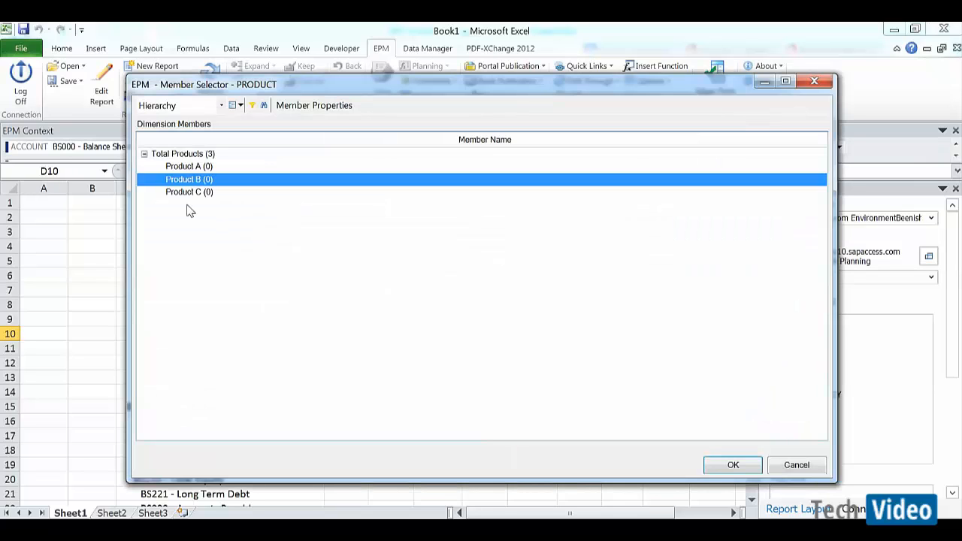
left_click(185, 167)
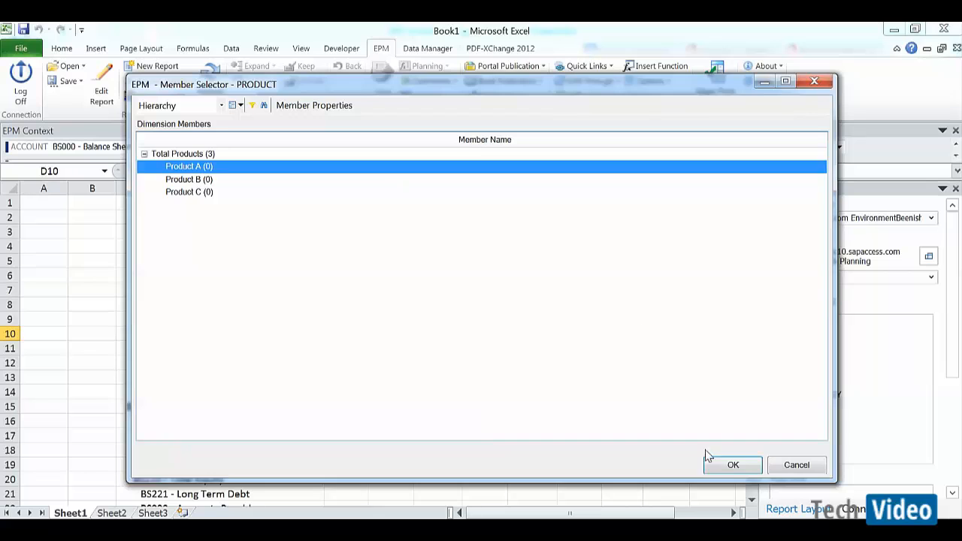
left_click(724, 471)
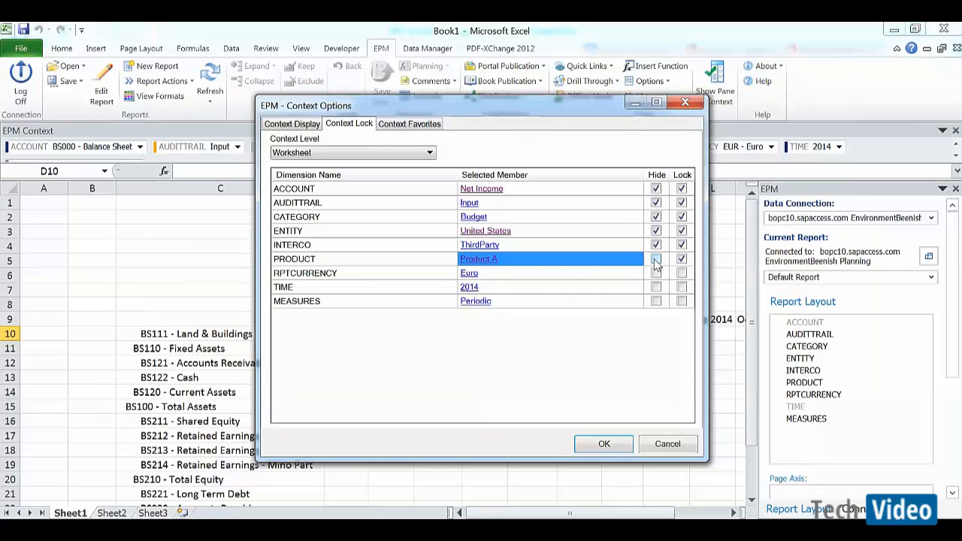
left_click(656, 259)
left_click(682, 260)
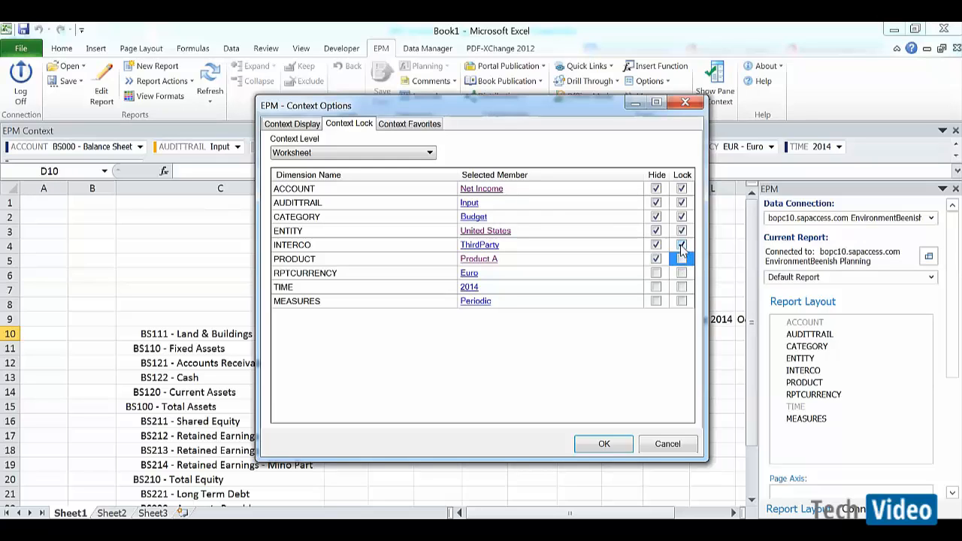
left_click(682, 232)
Step: Set RPTCURRENCY to US Dollar in the worksheet context, locked and hidden
left_click(470, 275)
left_click(469, 276)
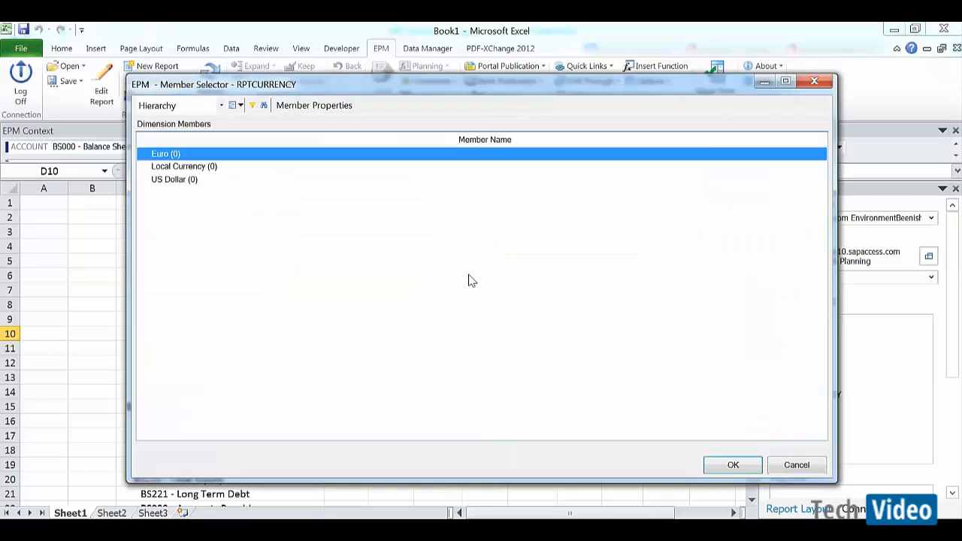
left_click(190, 182)
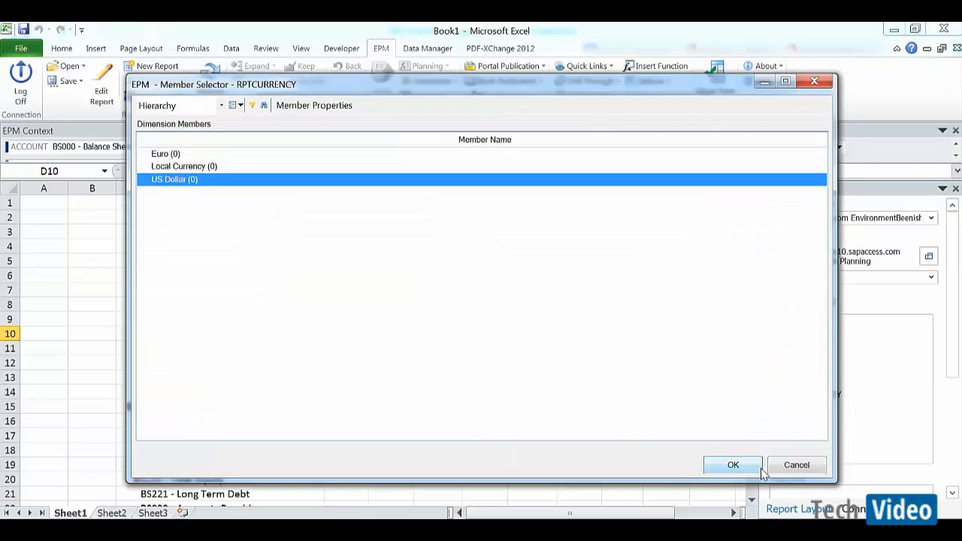
left_click(735, 466)
left_click(657, 274)
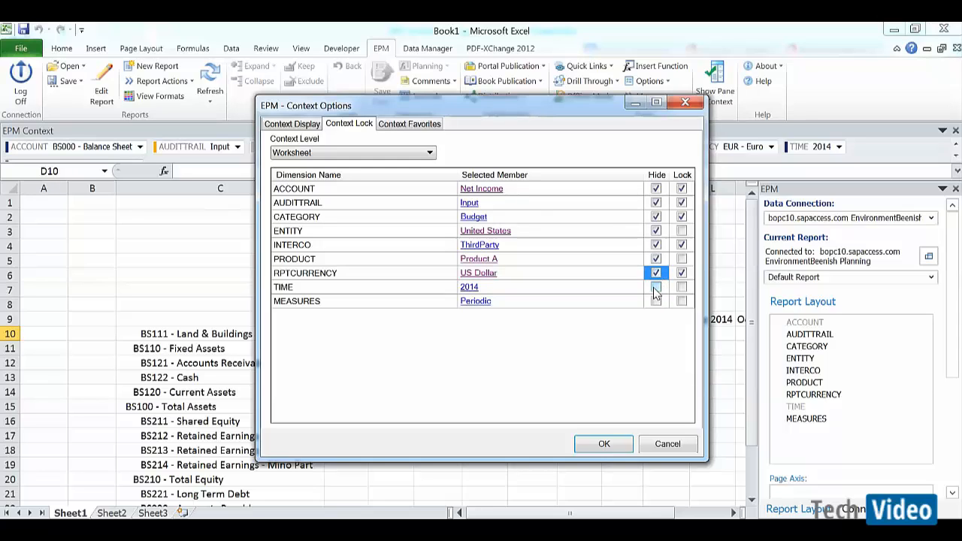
Step: Hide TIME and MEASURES, lock MEASURES, unlock CATEGORY, and apply the context options
left_click(655, 291)
left_click(656, 304)
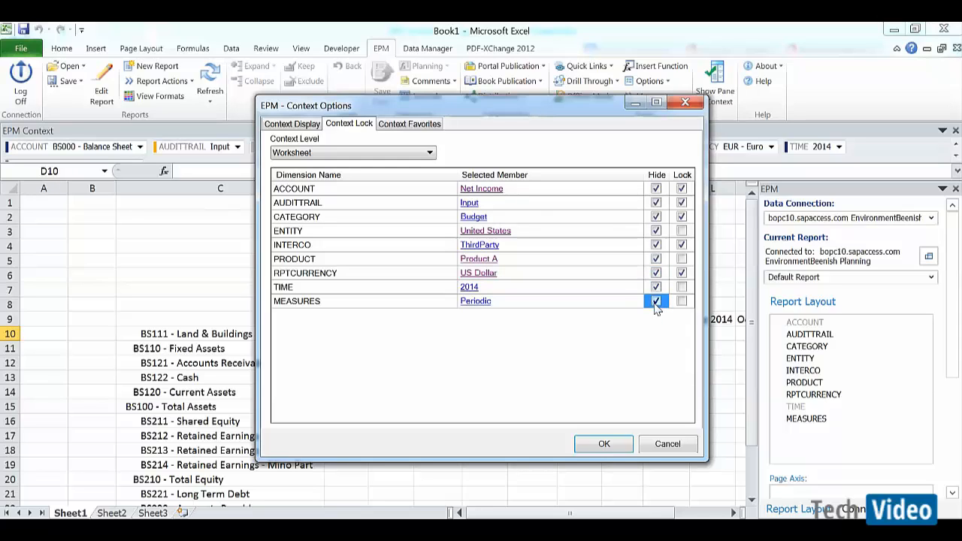
left_click(681, 301)
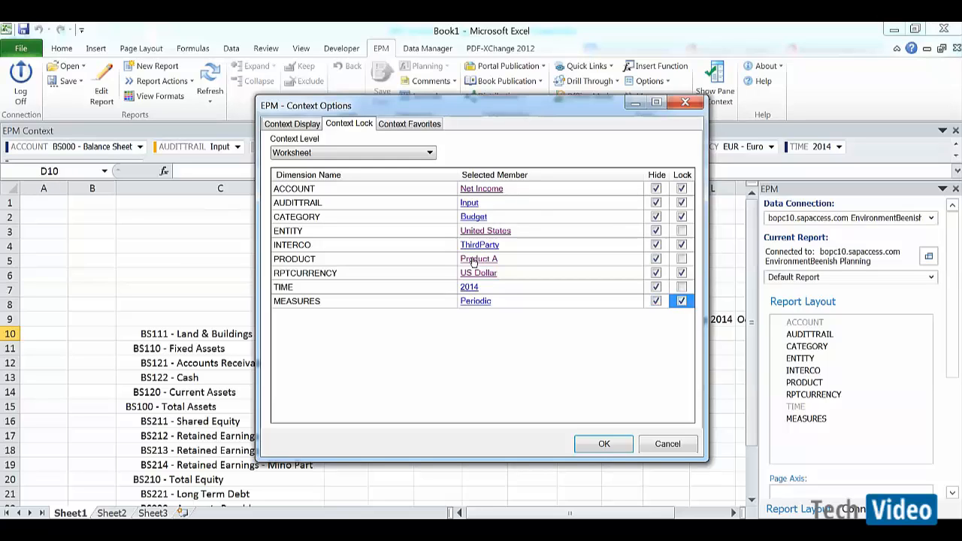
left_click(681, 217)
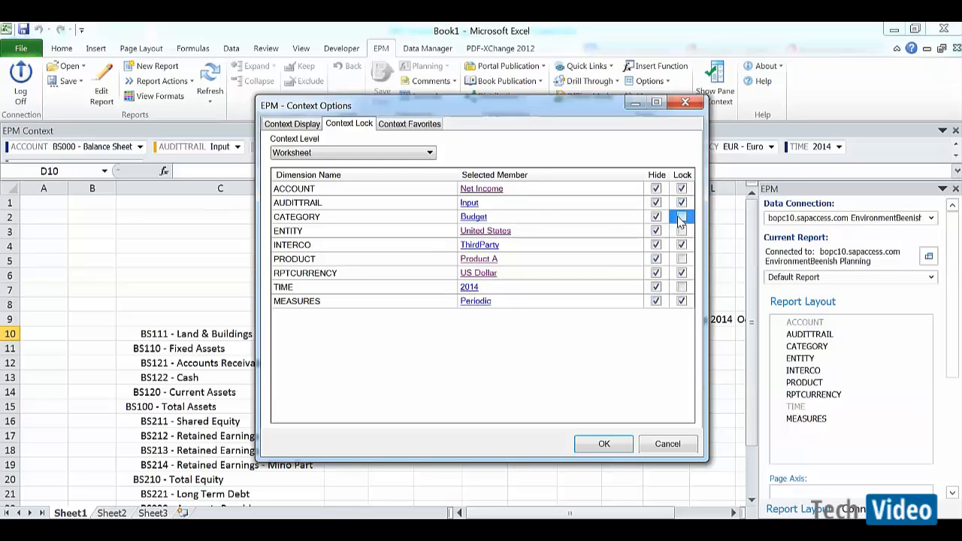
left_click(601, 444)
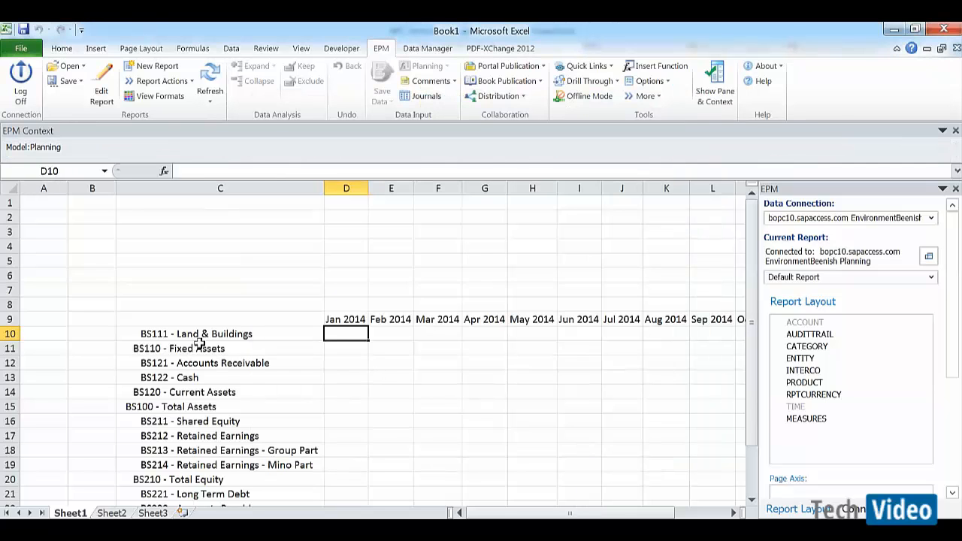
Step: Hide the EPM pane and context bar, and refresh the report
left_click(712, 81)
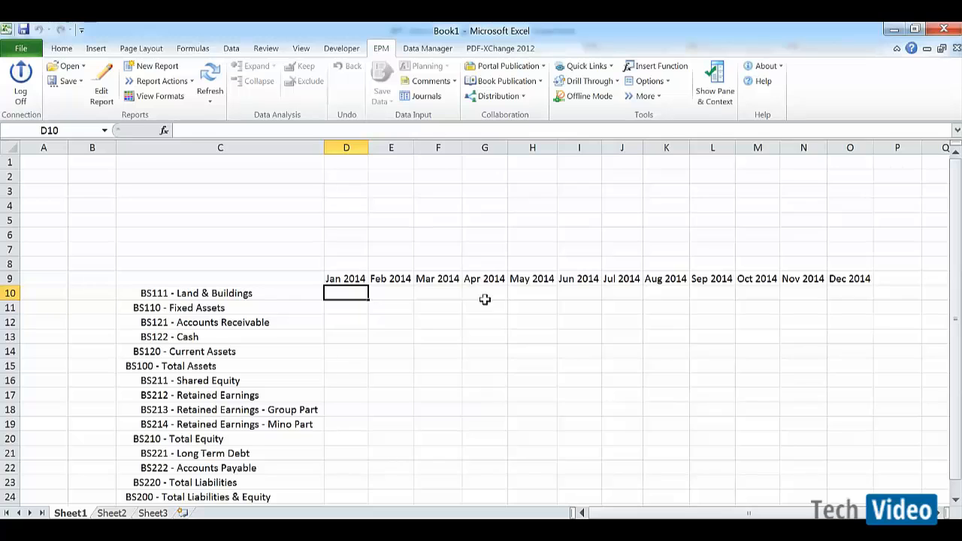
left_click(209, 81)
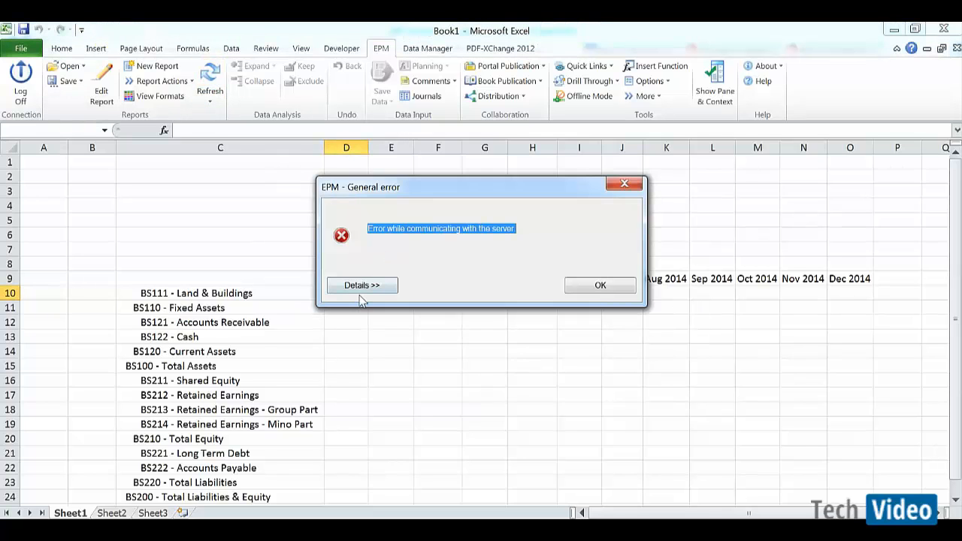
Step: Read the details of the server communication error, dismiss it, and refresh the report again
left_click(359, 290)
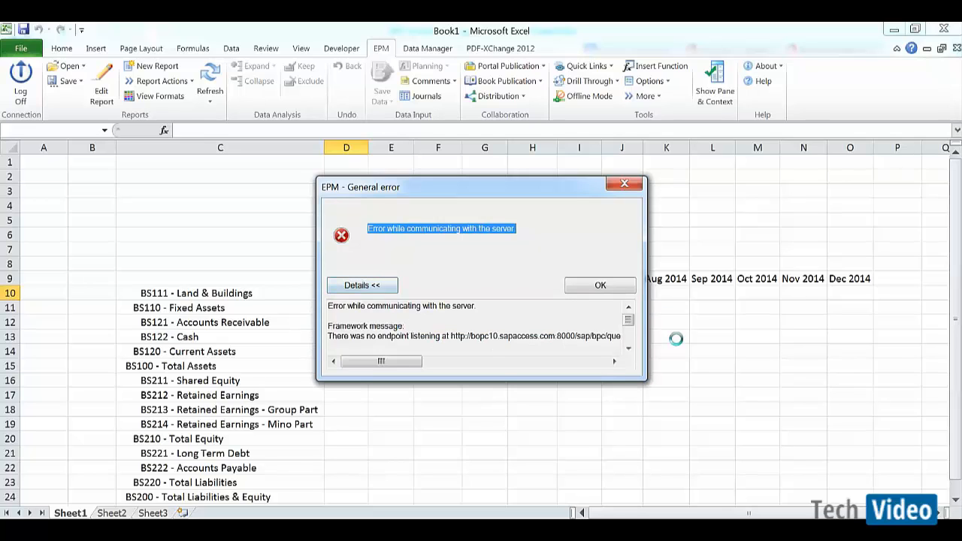
left_click(629, 348)
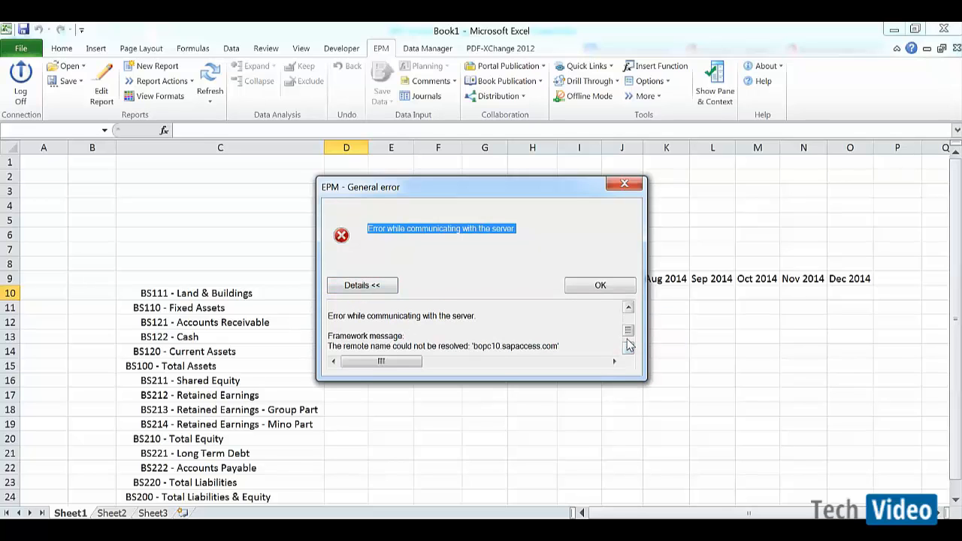
left_click(615, 288)
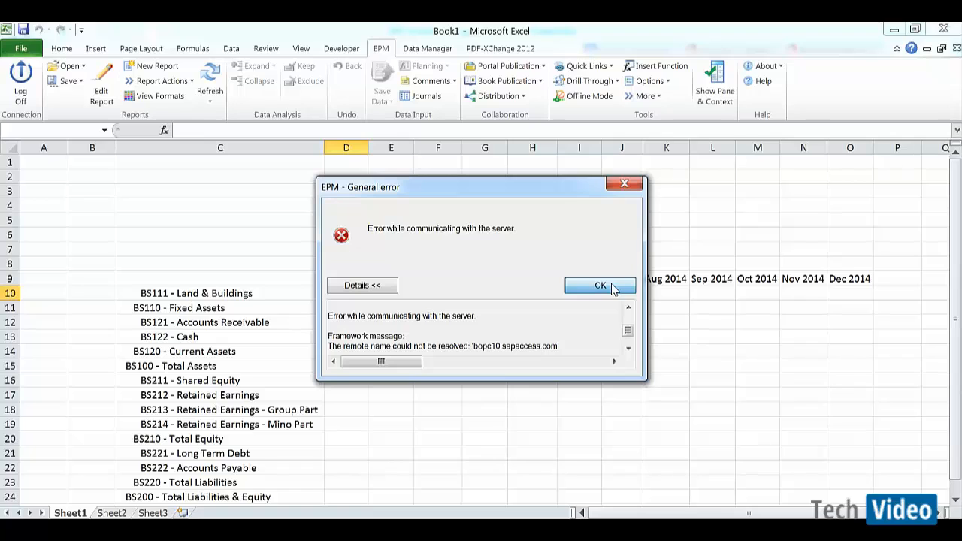
left_click(613, 287)
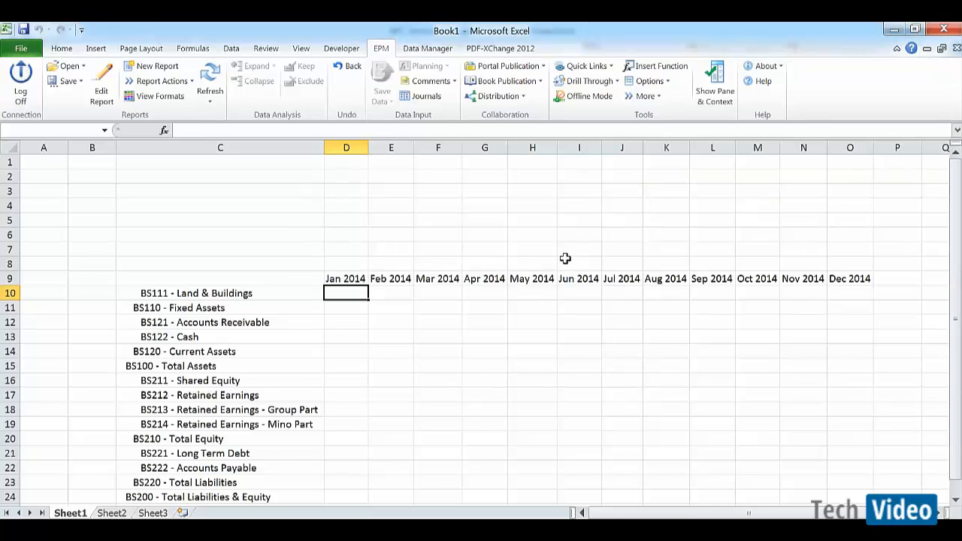
left_click(212, 80)
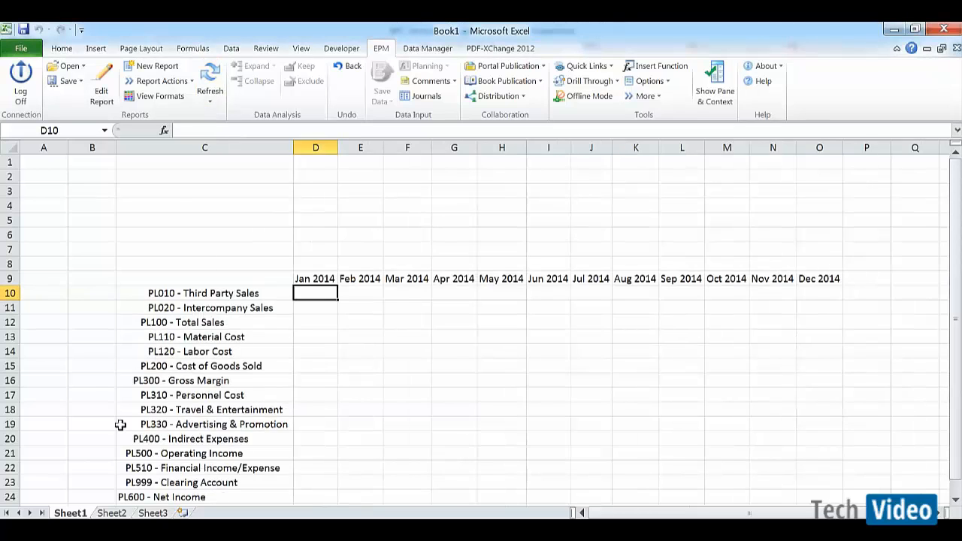
Step: Open the EPM formatting sheet and examine its Hierarchy Level Formatting and Dimension Member/Property Formatting sections
left_click(166, 100)
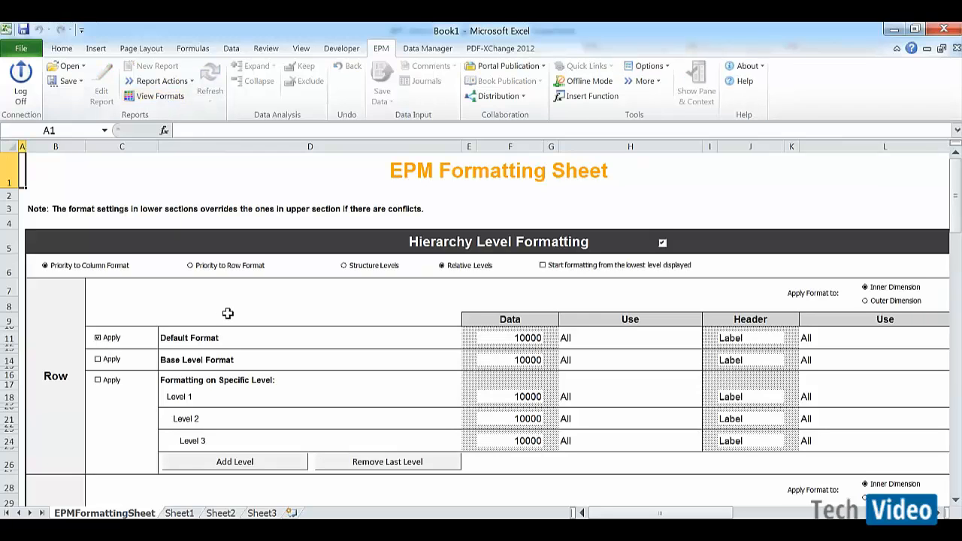
left_click(955, 278)
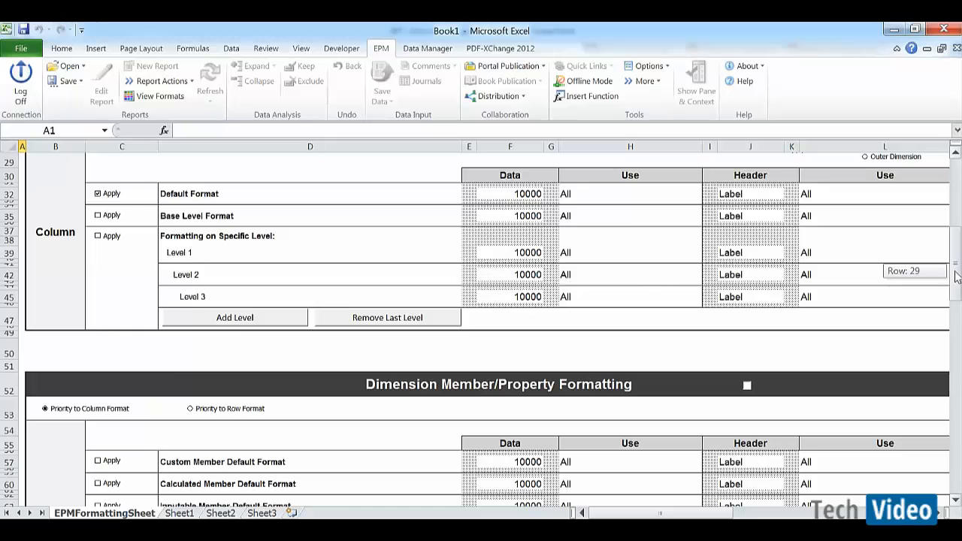
left_click_drag(955, 277, 957, 312)
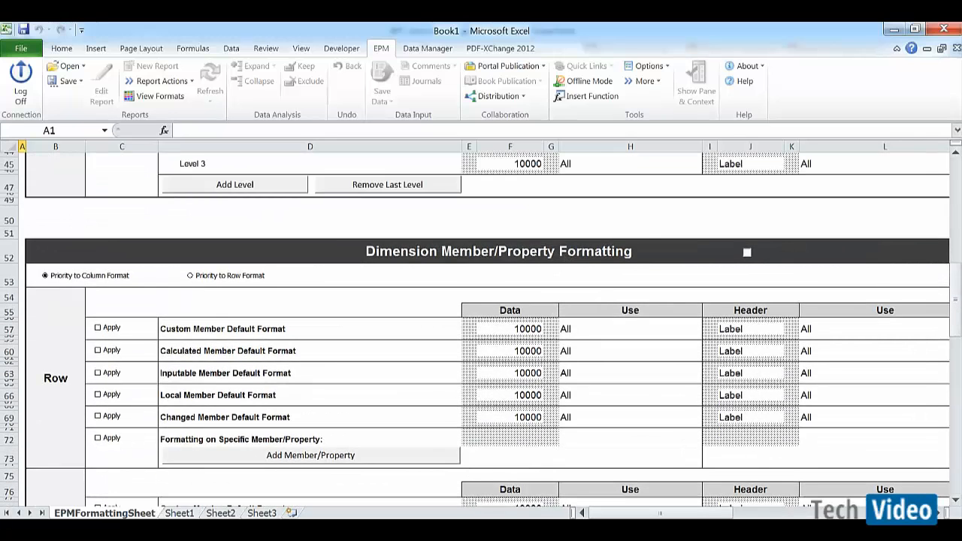
left_click(174, 514)
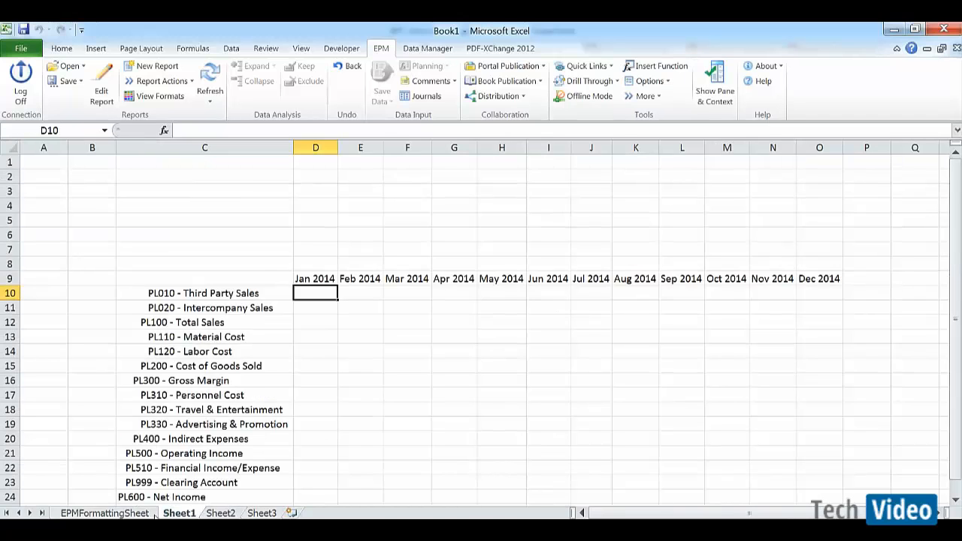
left_click(147, 514)
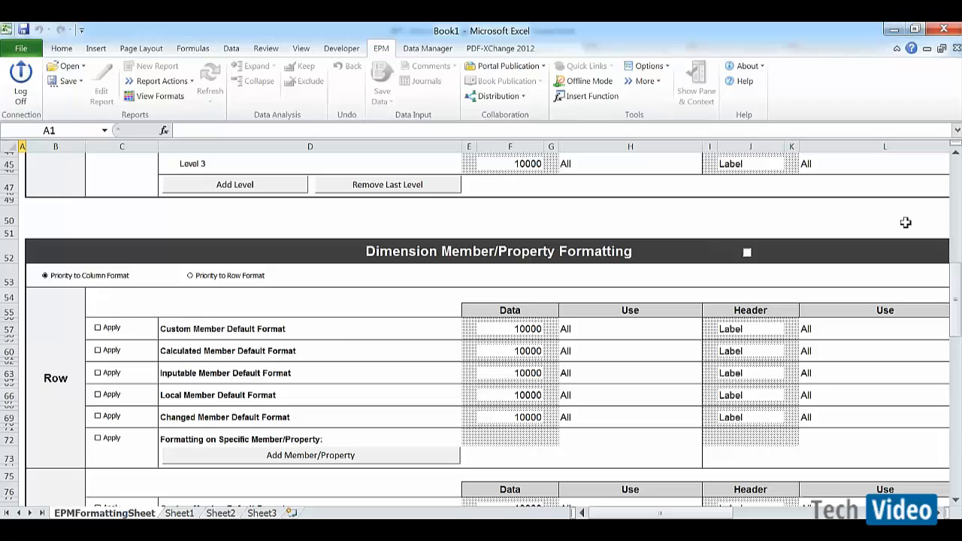
left_click(954, 185)
left_click(955, 189)
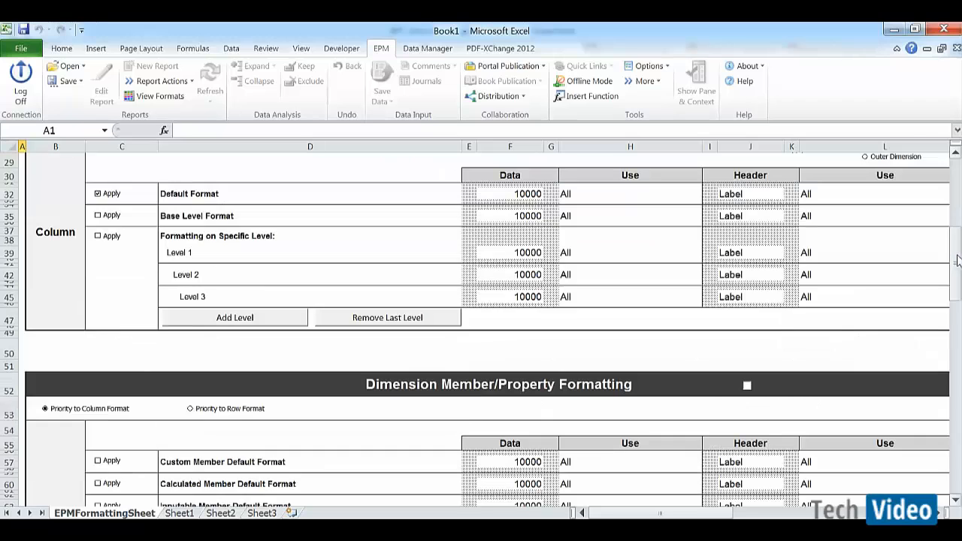
left_click(956, 264)
left_click_drag(956, 270, 955, 332)
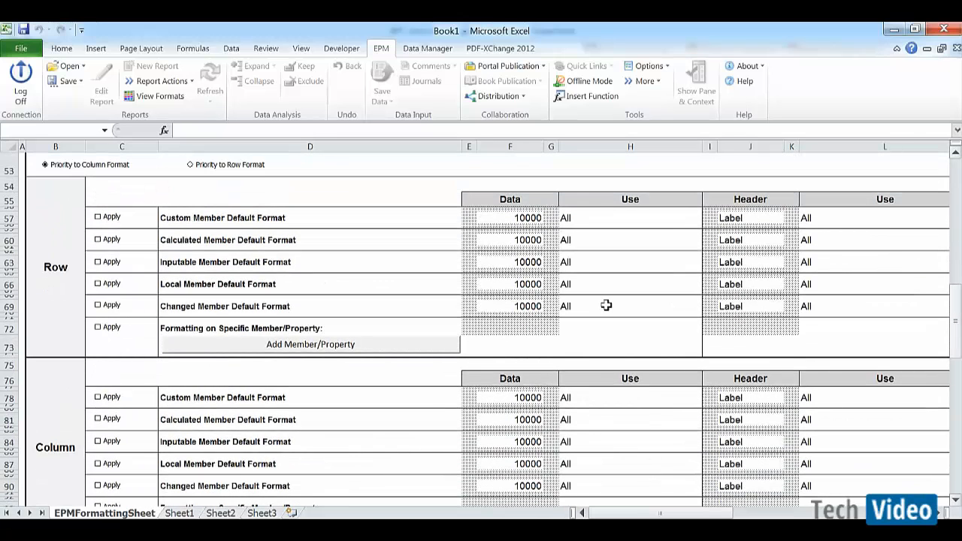
Step: Apply the custom, calculated, inputable, local, changed and specific member/property formats for rows under Dimension Member/Property Formatting
left_click(97, 218)
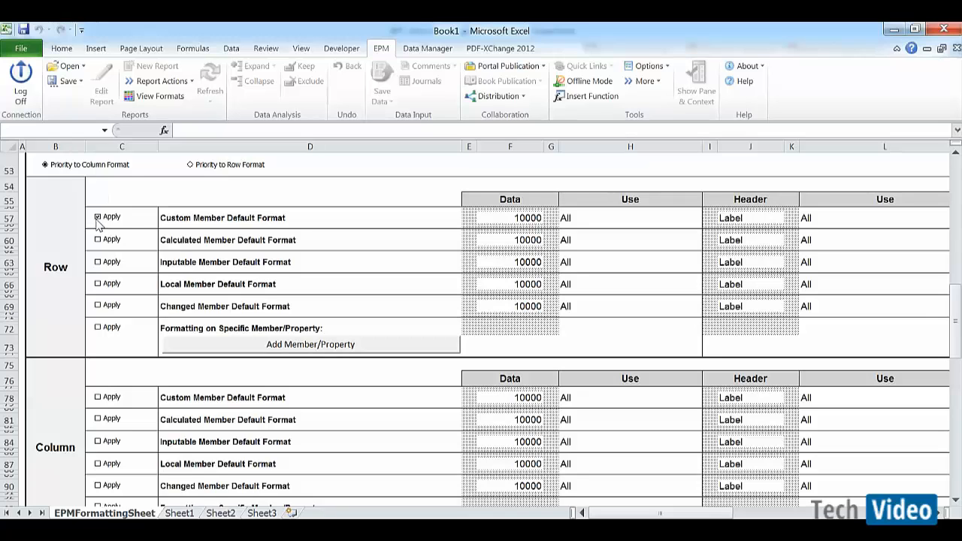
left_click(97, 240)
left_click(97, 261)
left_click(97, 306)
left_click(97, 328)
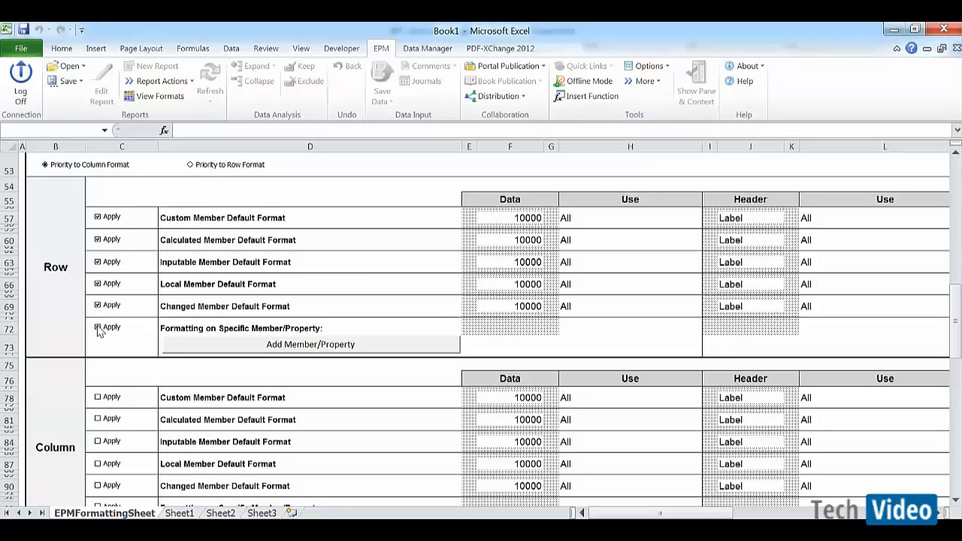
Step: Apply the custom, calculated, inputable, local, changed and specific member/property formats for columns under Dimension Member/Property Formatting
left_click(96, 397)
left_click(97, 419)
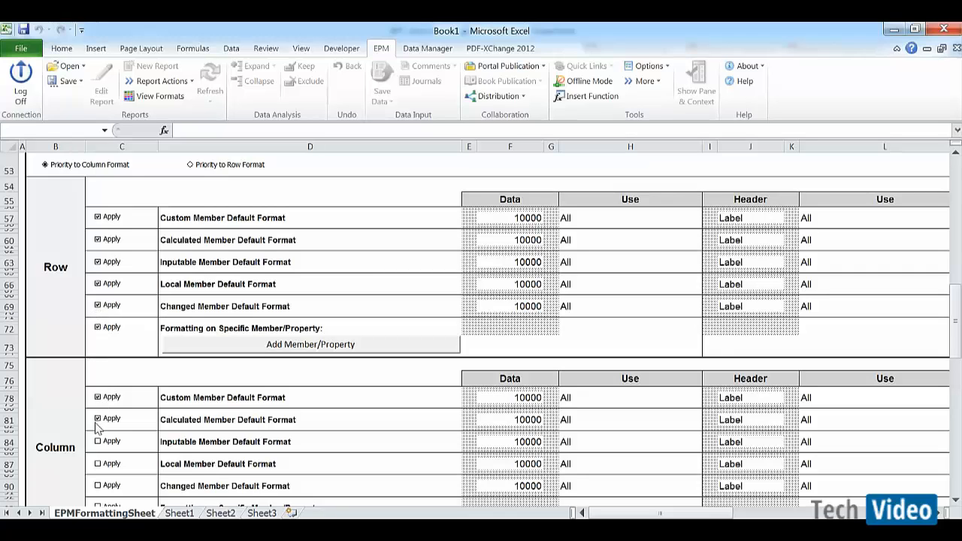
left_click(96, 442)
left_click(97, 464)
left_click(97, 485)
left_click_drag(955, 345, 956, 385)
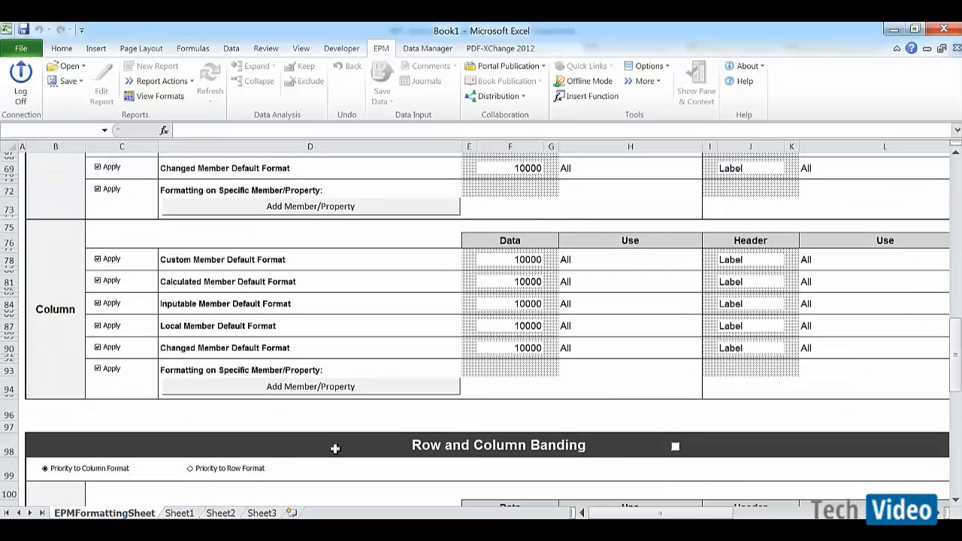
Step: Refresh the report on Sheet1, and enable the Dimension Member/Property Formatting section on the EPM formatting sheet
left_click(181, 513)
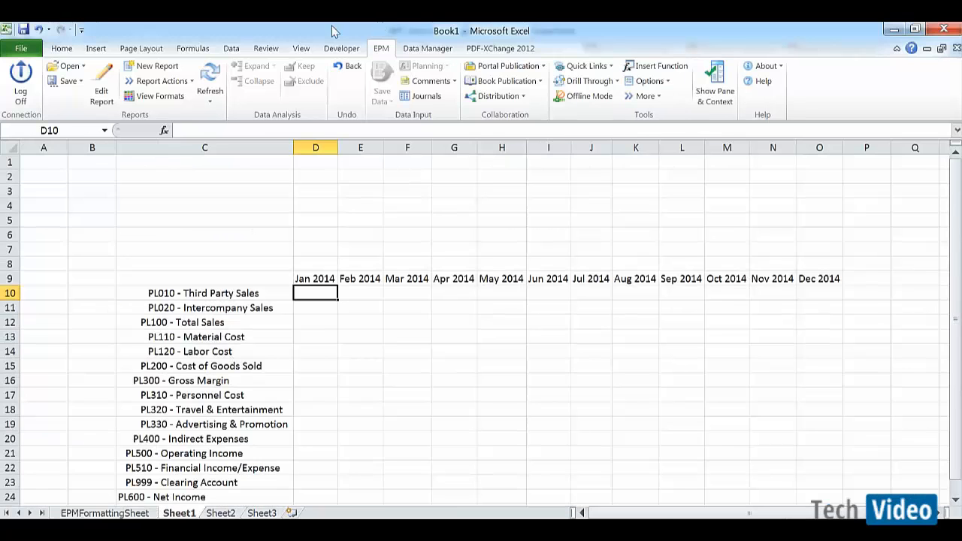
left_click(210, 79)
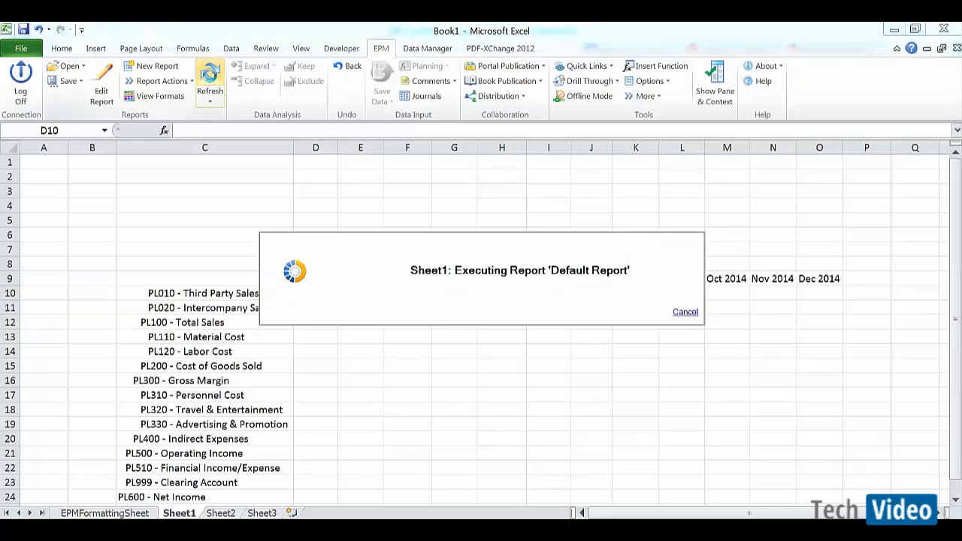
left_click(125, 514)
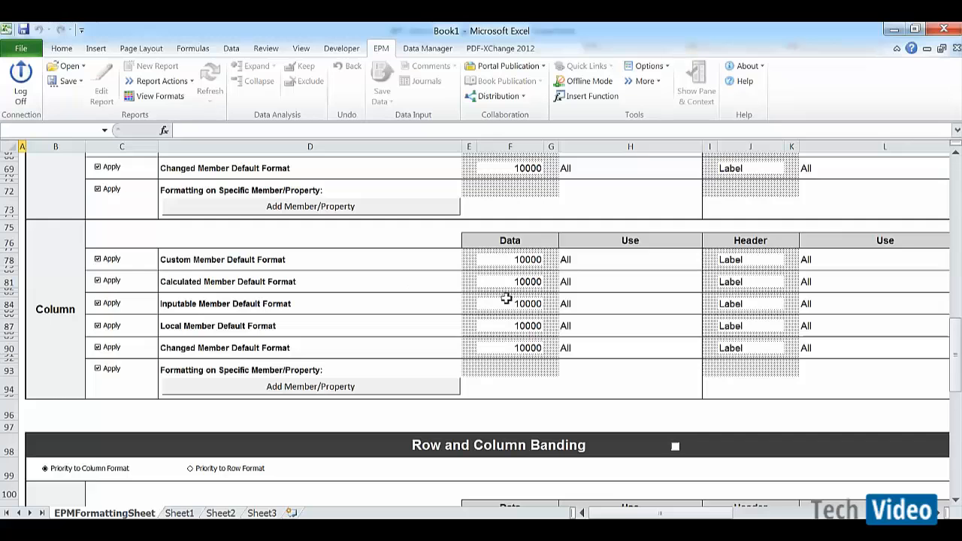
left_click(956, 153)
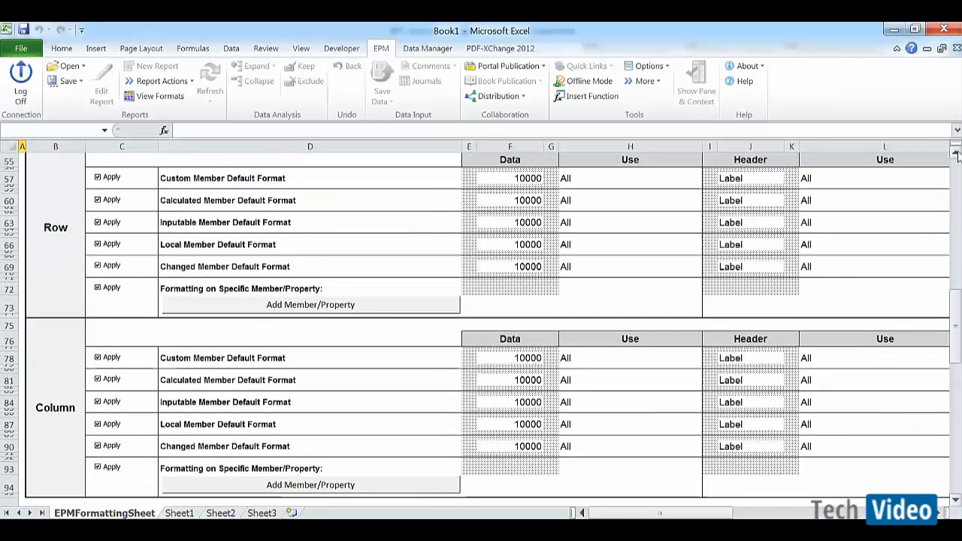
left_click(956, 153)
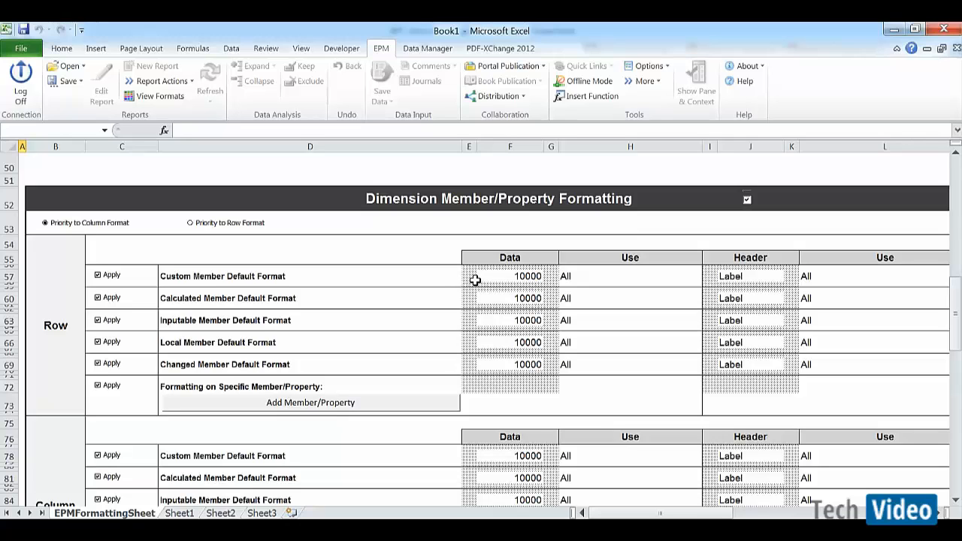
Step: In the row formats, bold the Calculated Member data and header samples, and italicize the Inputable Member data sample
left_click(496, 299)
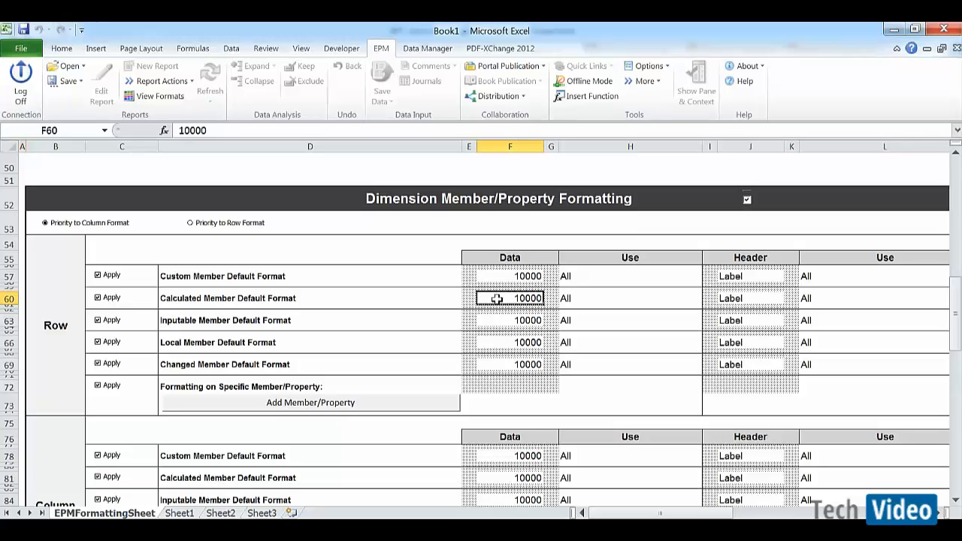
left_click(726, 298)
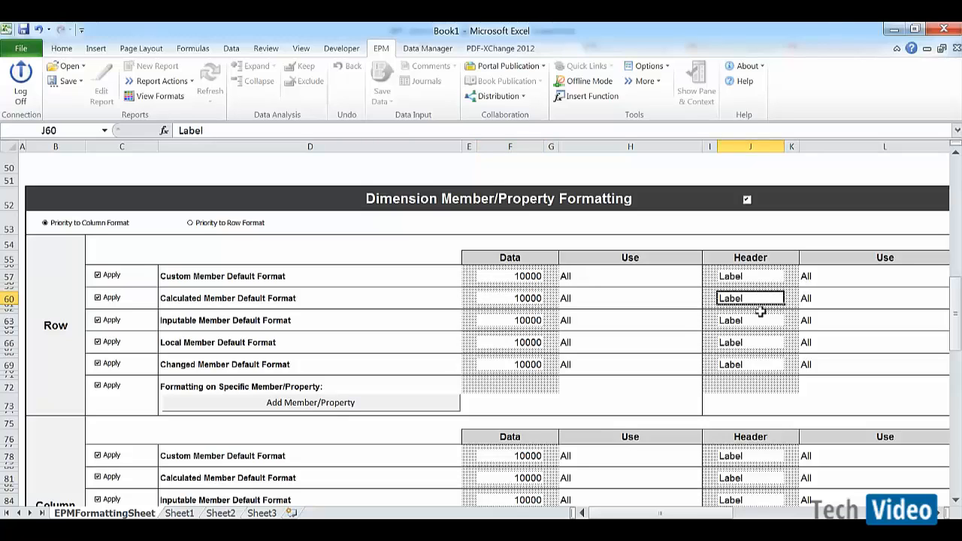
left_click(511, 298)
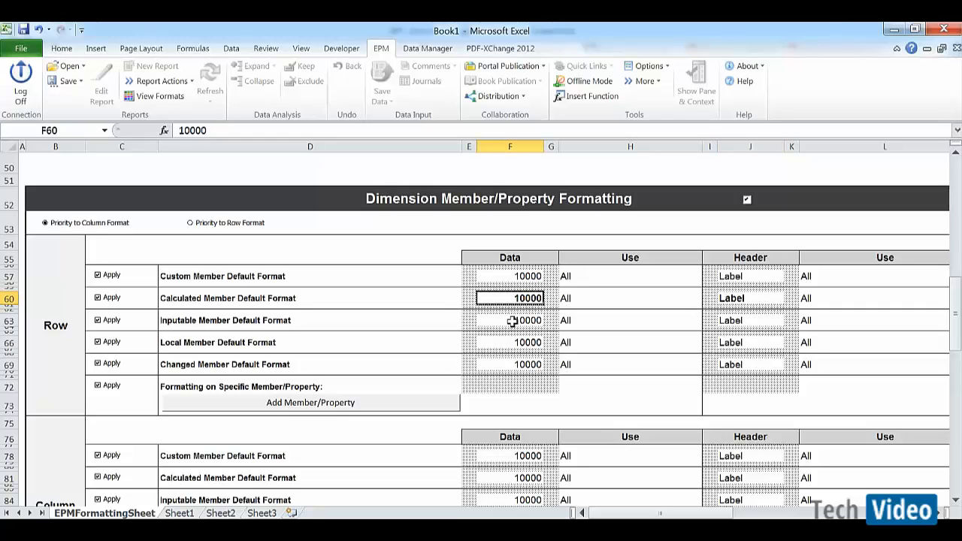
left_click(518, 322)
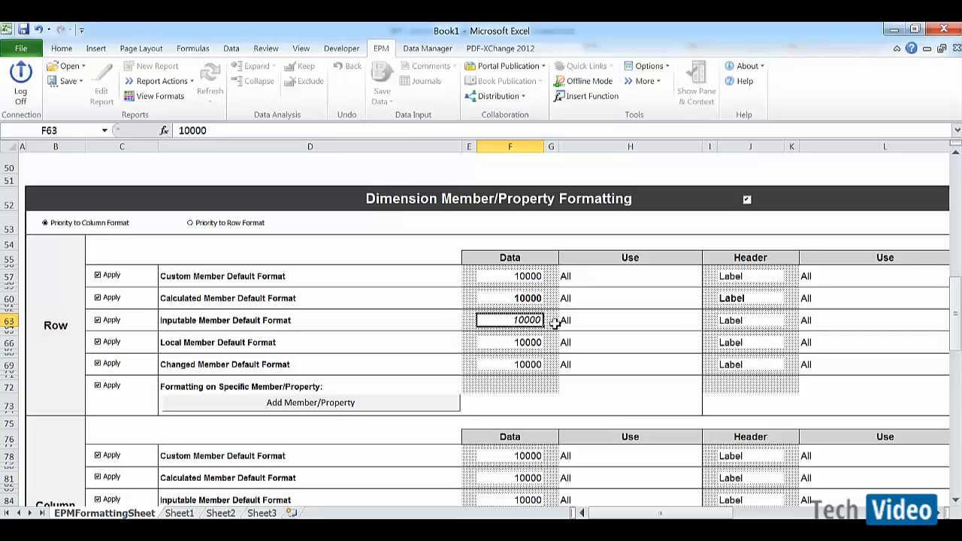
left_click(735, 321)
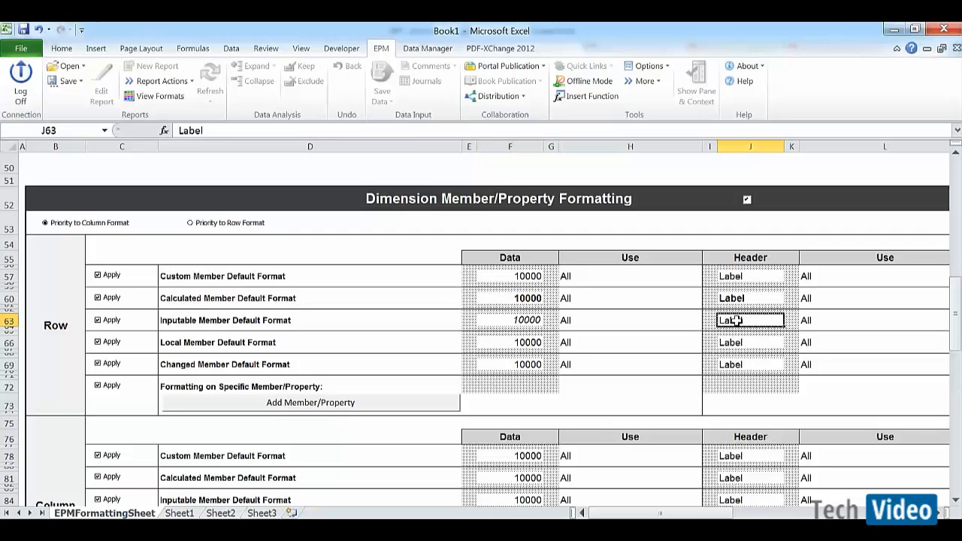
Step: Make the Changed Member row data sample italic with a light orange fill
left_click(516, 366)
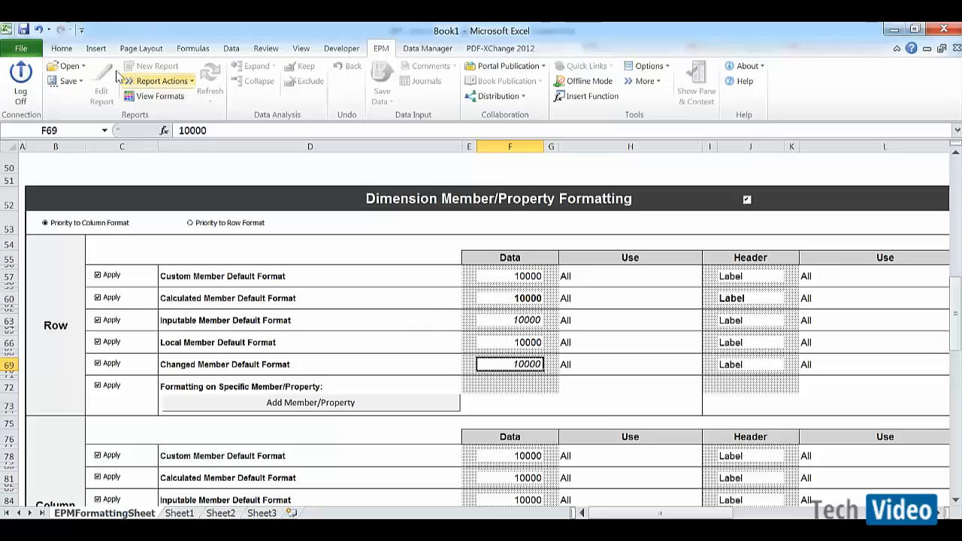
left_click(65, 49)
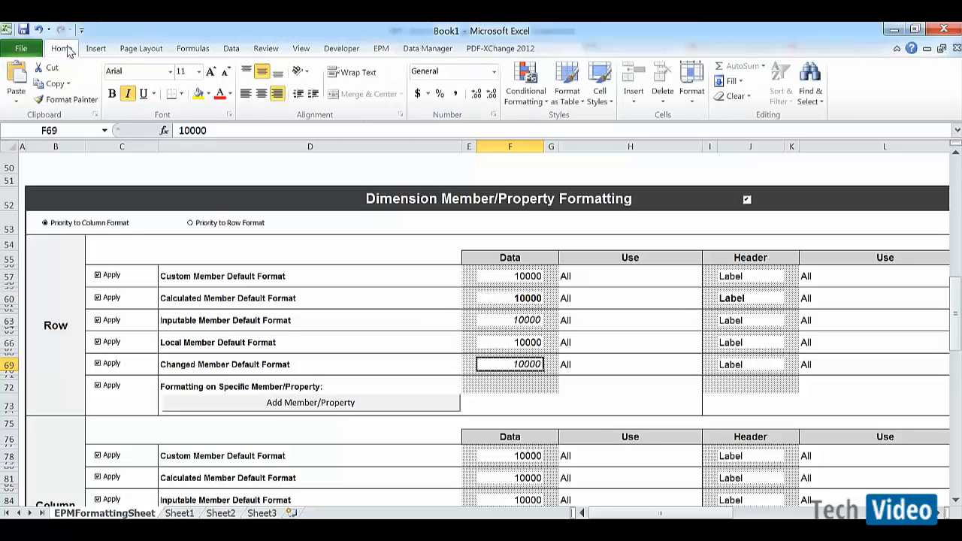
left_click(209, 94)
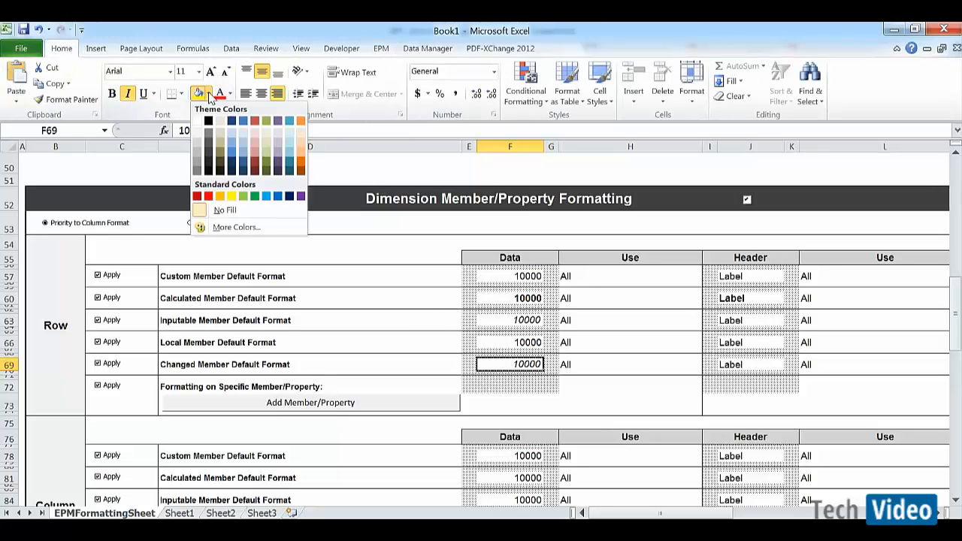
left_click(298, 131)
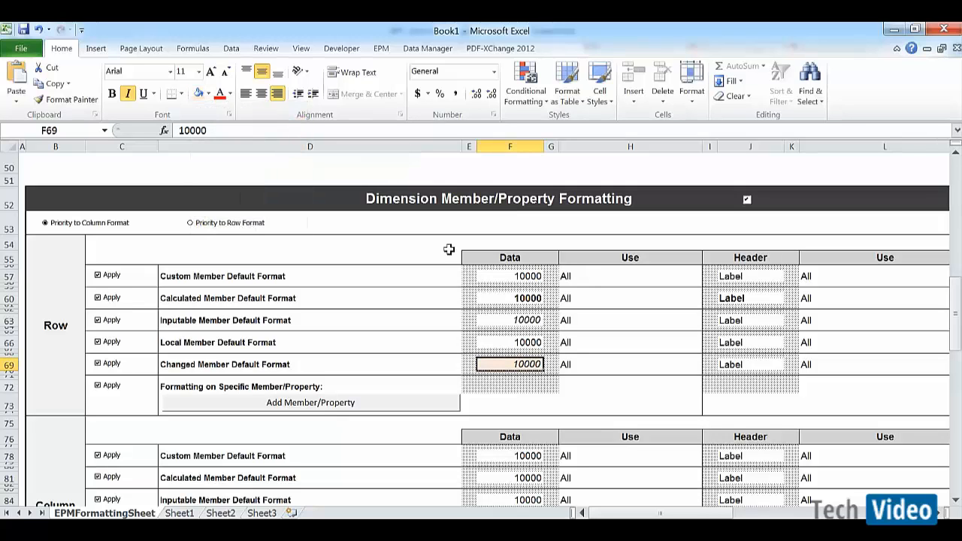
Step: Fill the Local Member and Inputable Member row data samples with light olive green
left_click(492, 344)
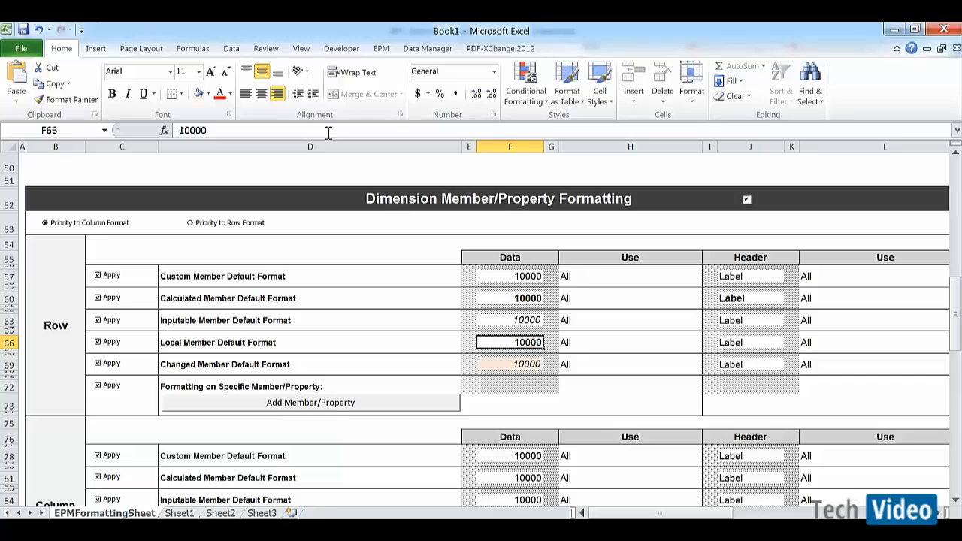
left_click(208, 95)
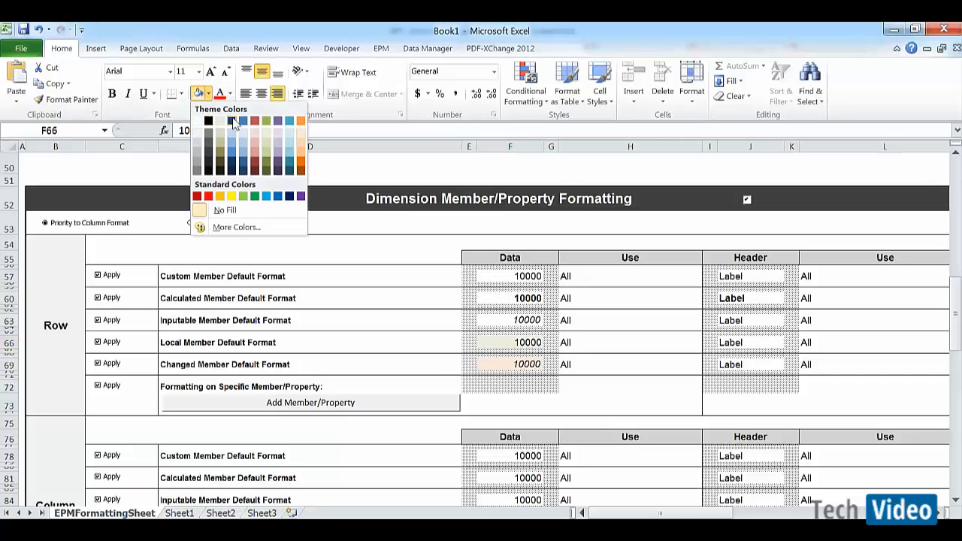
left_click(264, 139)
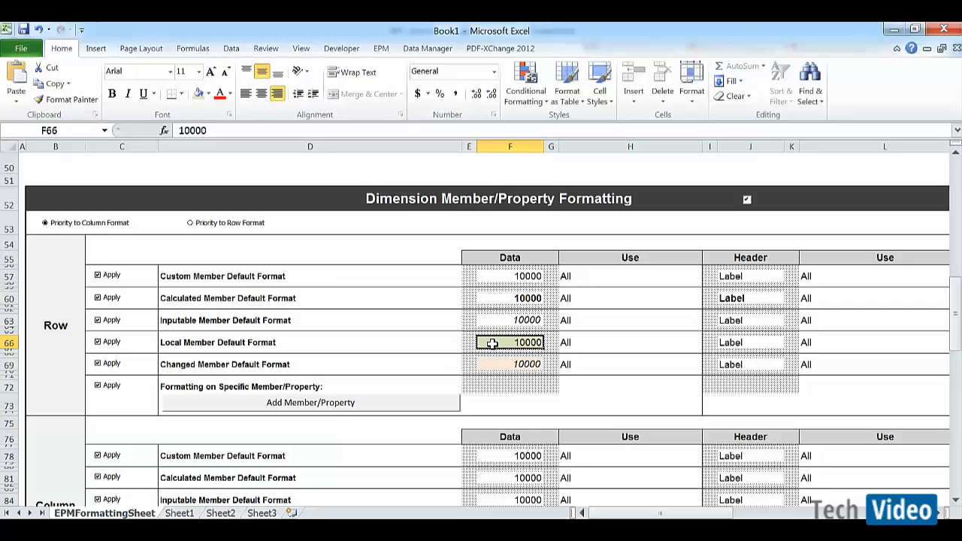
left_click(498, 321)
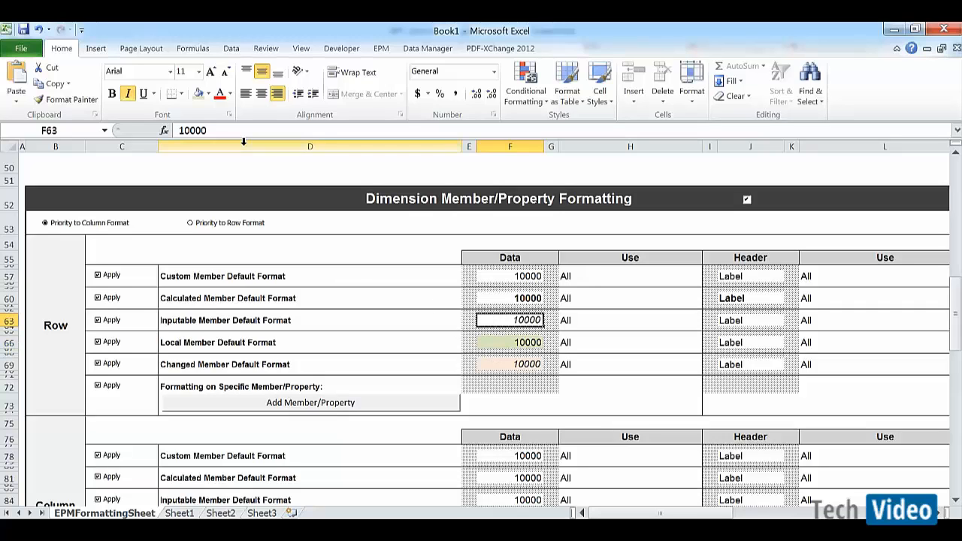
left_click(199, 98)
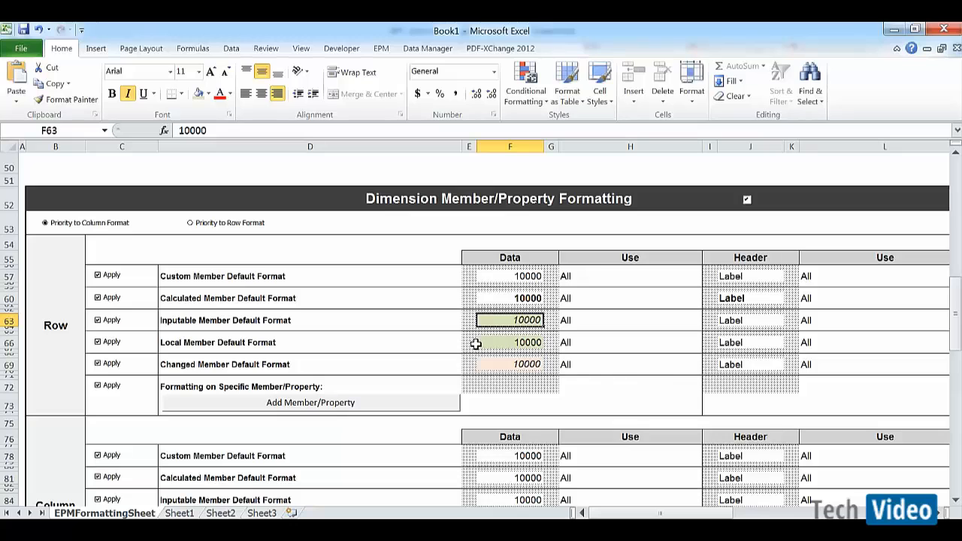
key("Down")
key("Down")
key("Down")
key("Down")
key("Down")
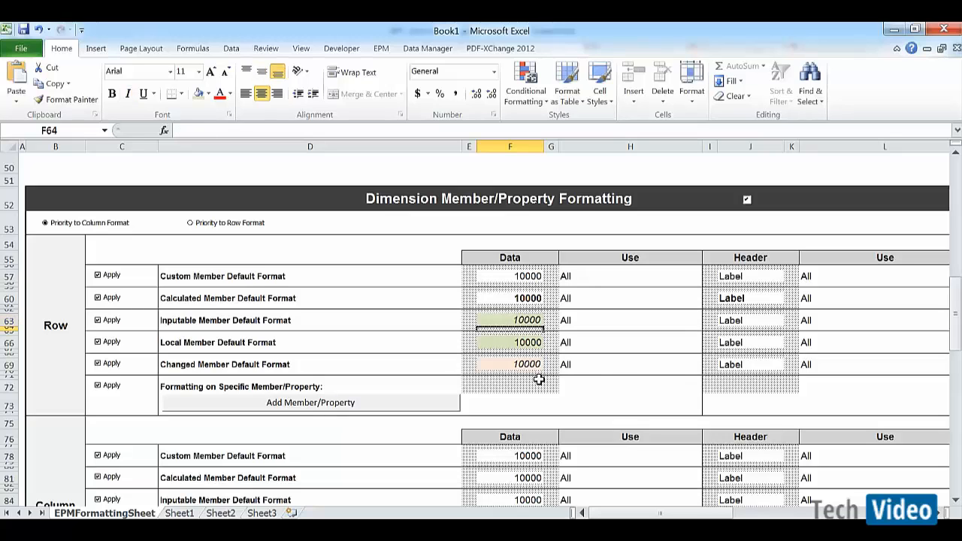
key("Down")
key("Down")
key("Down")
key("Down")
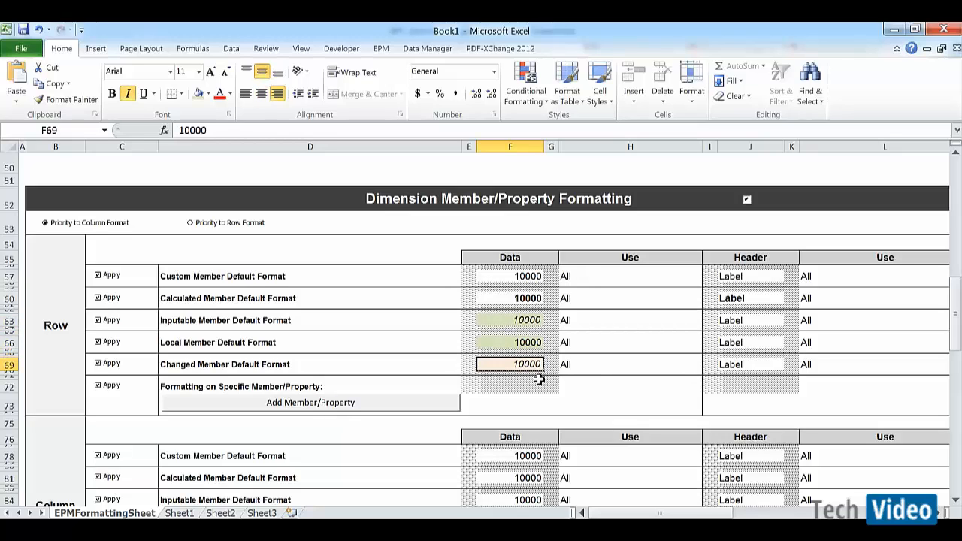
key("Up")
key("Up")
key("Up")
key("Up")
key("Up")
key("Up")
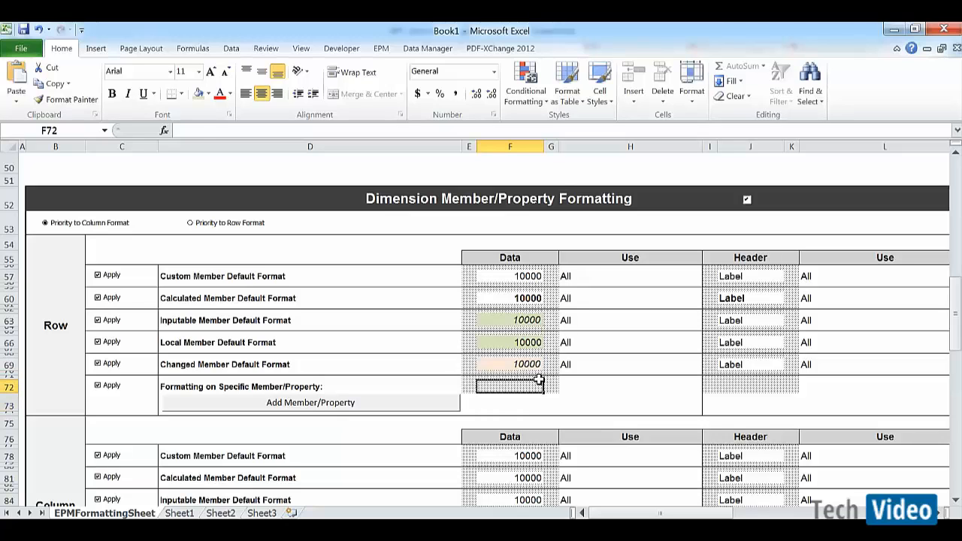
key("Up")
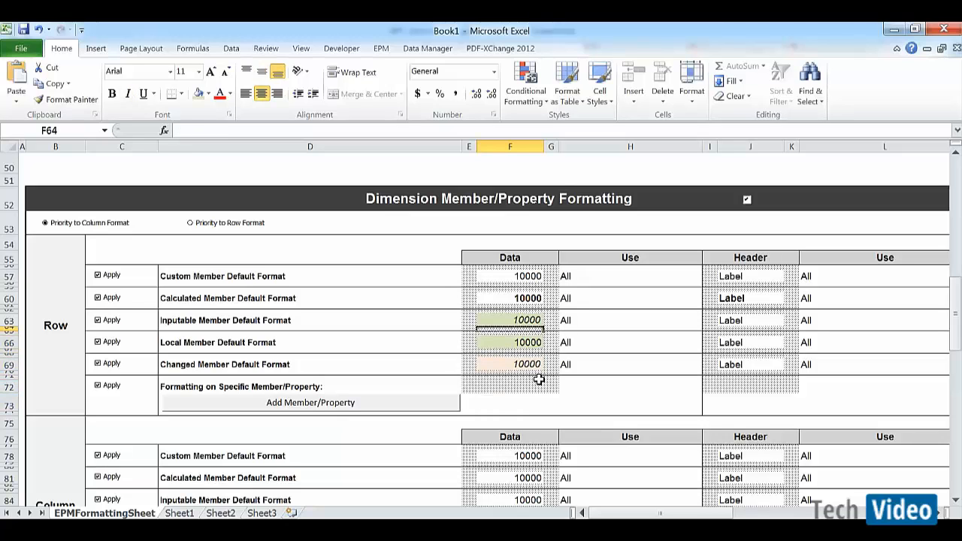
key("Up")
key("Down")
key("Down")
key("Down")
key("Right")
key("Right")
key("Right")
key("Right")
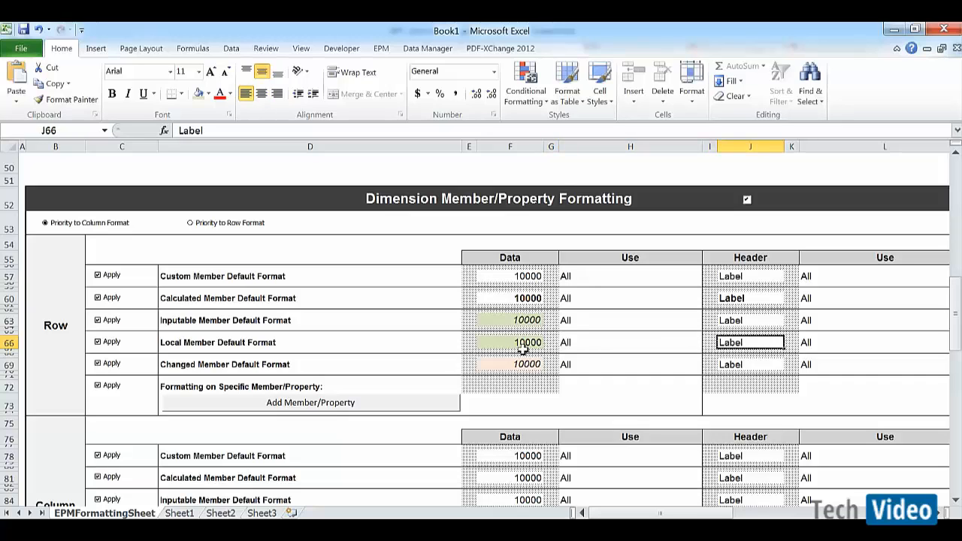
left_click(507, 298)
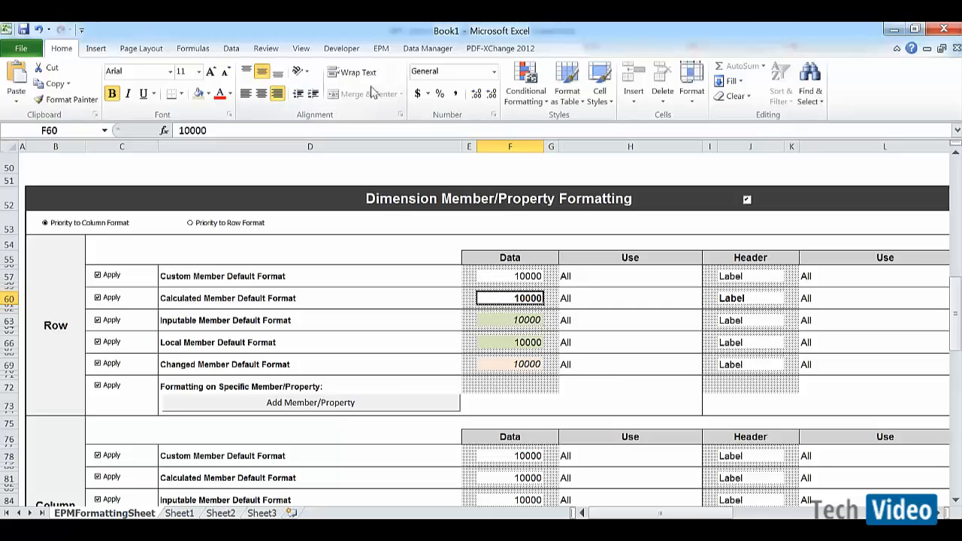
left_click(181, 95)
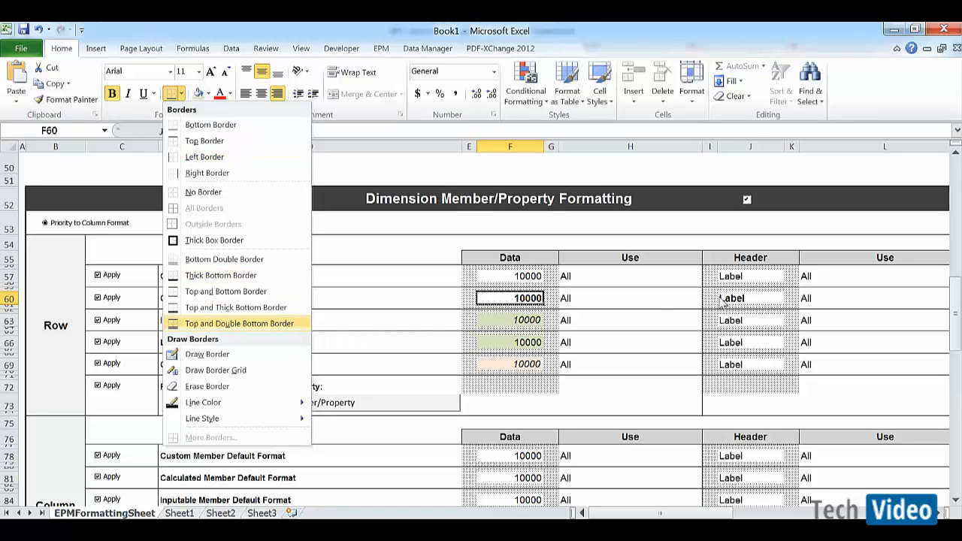
left_click(736, 279)
Step: Apply a thick box border to the header samples of all five default member formats in the Row section
left_click(734, 276)
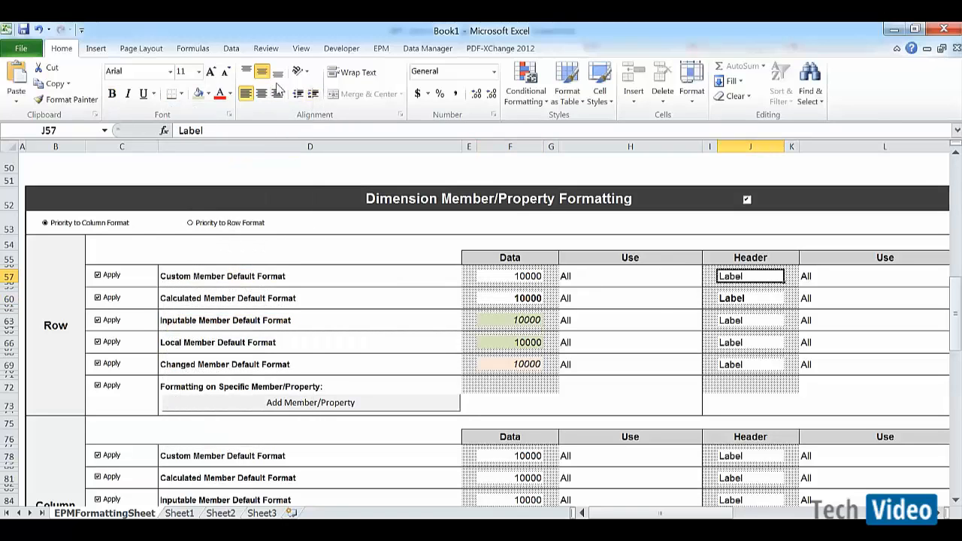
left_click(208, 95)
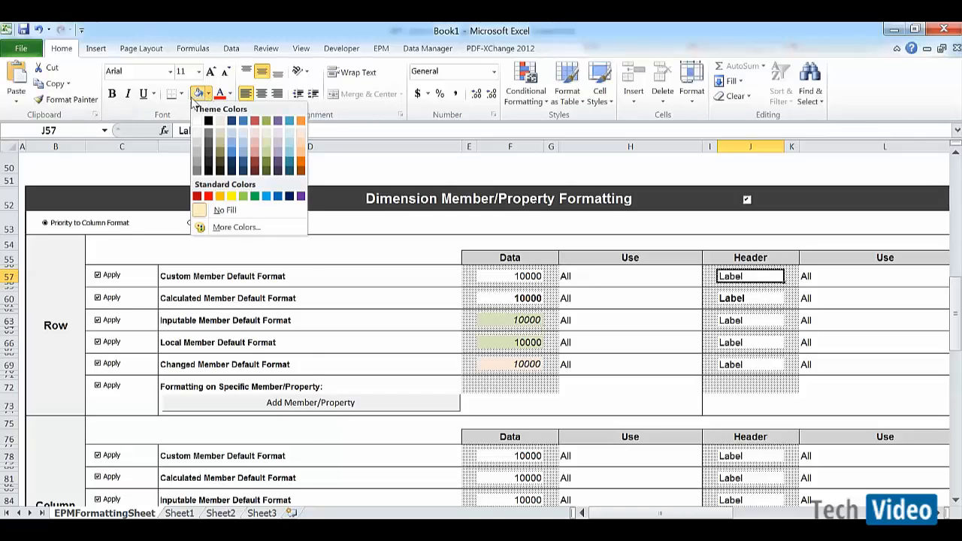
left_click(181, 93)
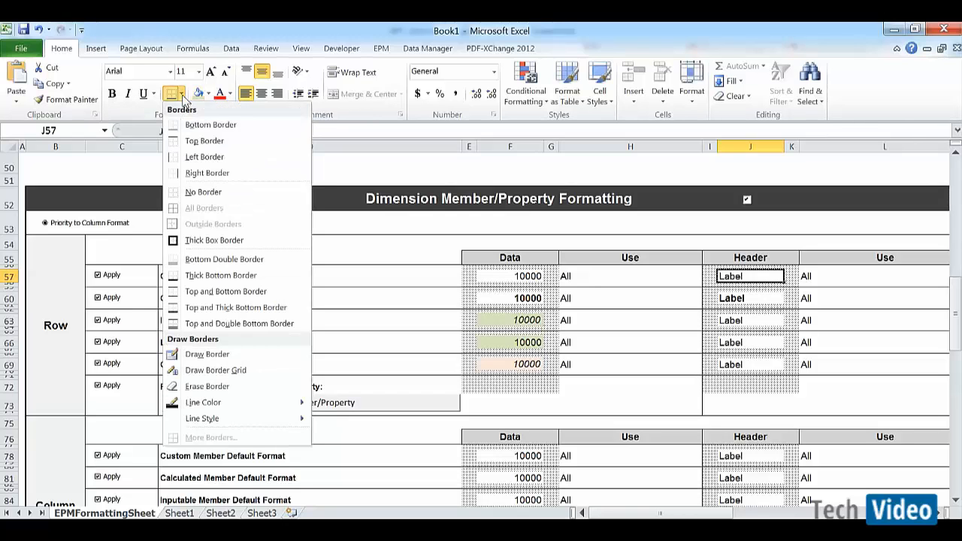
left_click(225, 240)
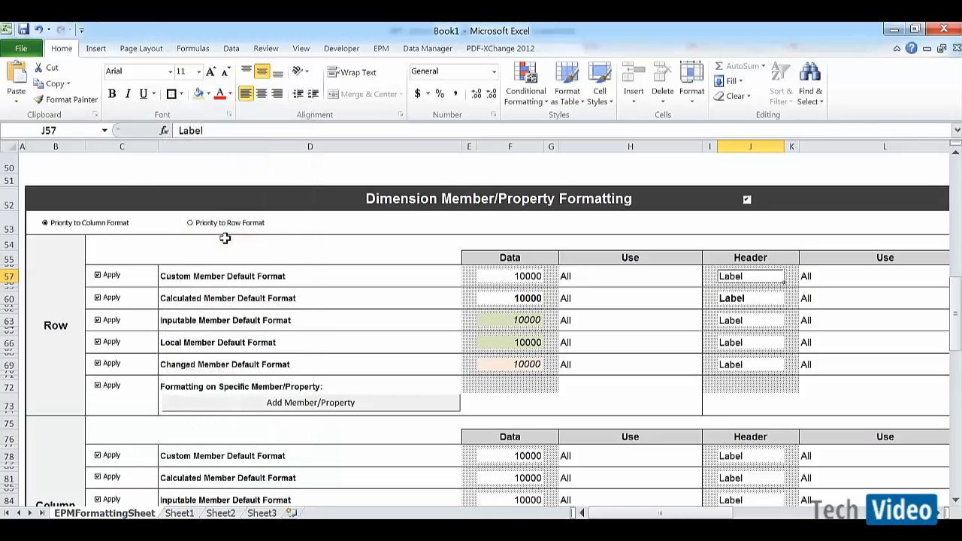
left_click(729, 299)
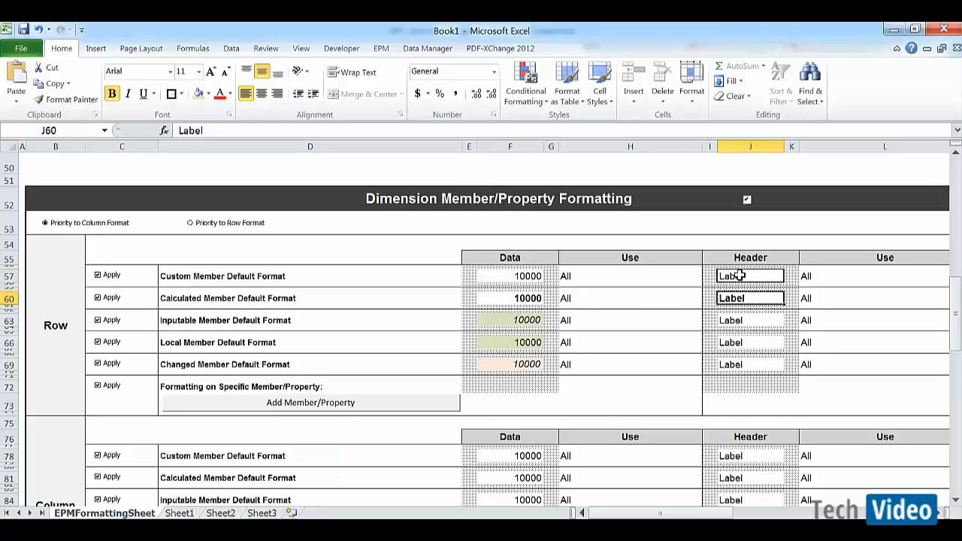
left_click(172, 93)
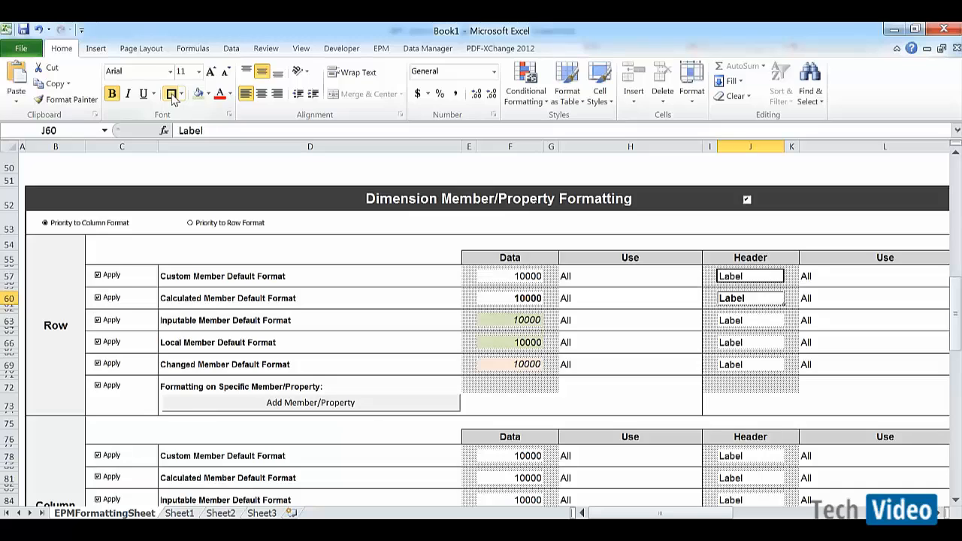
left_click(747, 319)
left_click(172, 94)
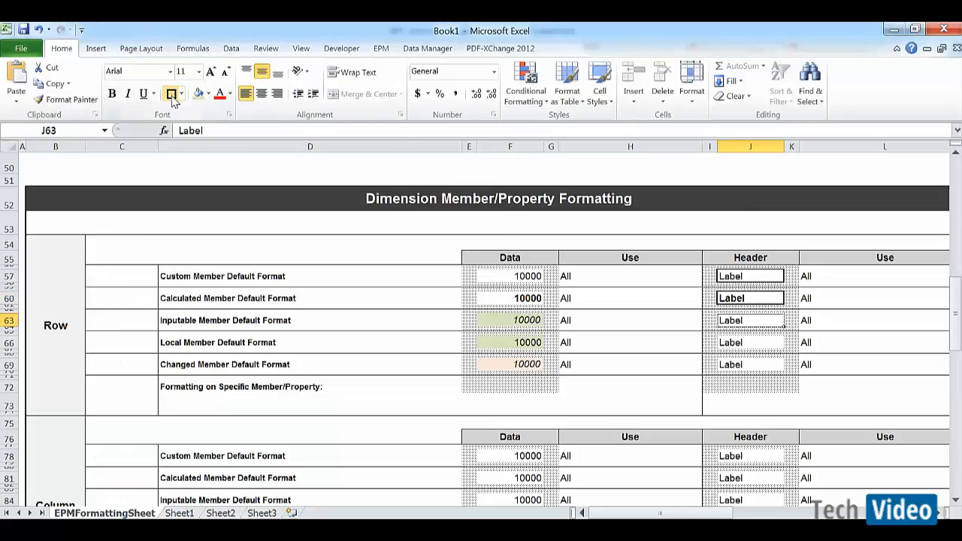
left_click(733, 343)
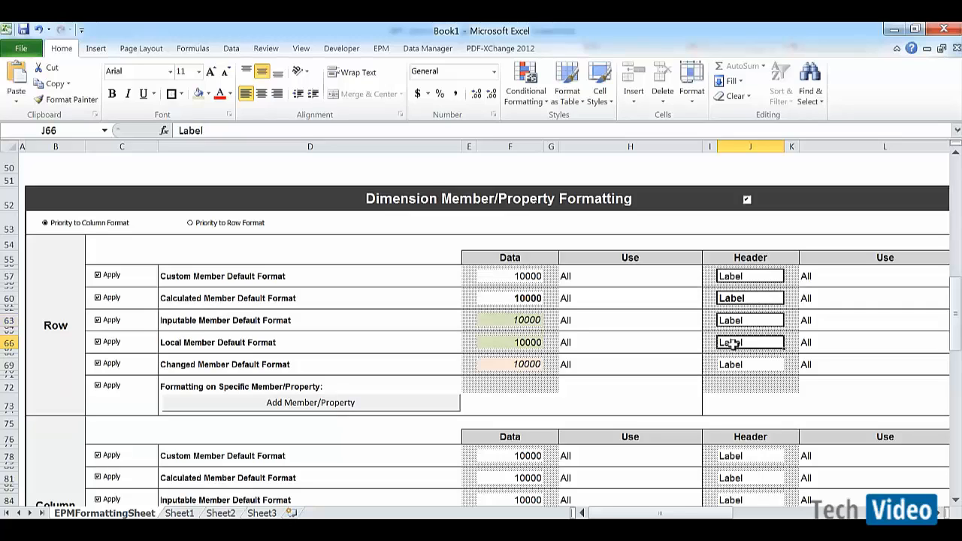
left_click(172, 93)
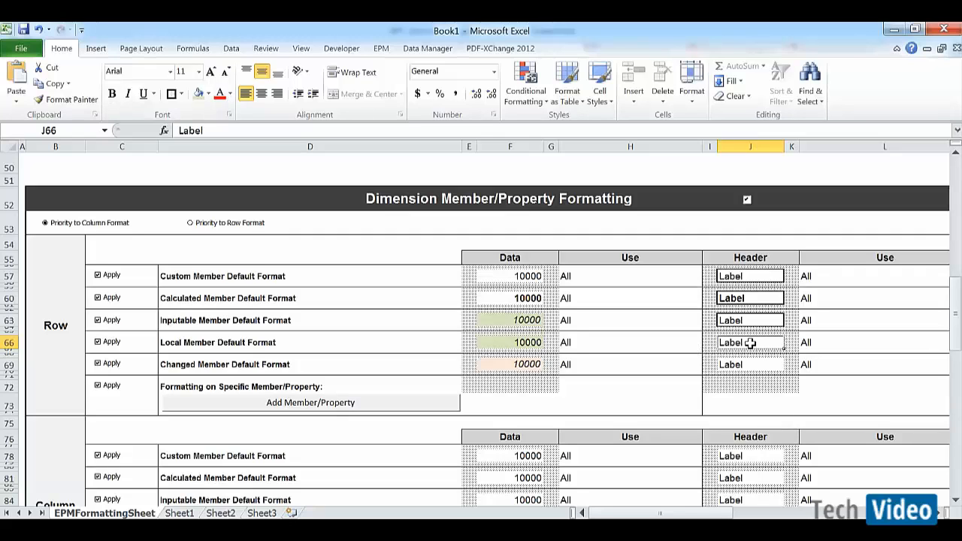
left_click(723, 365)
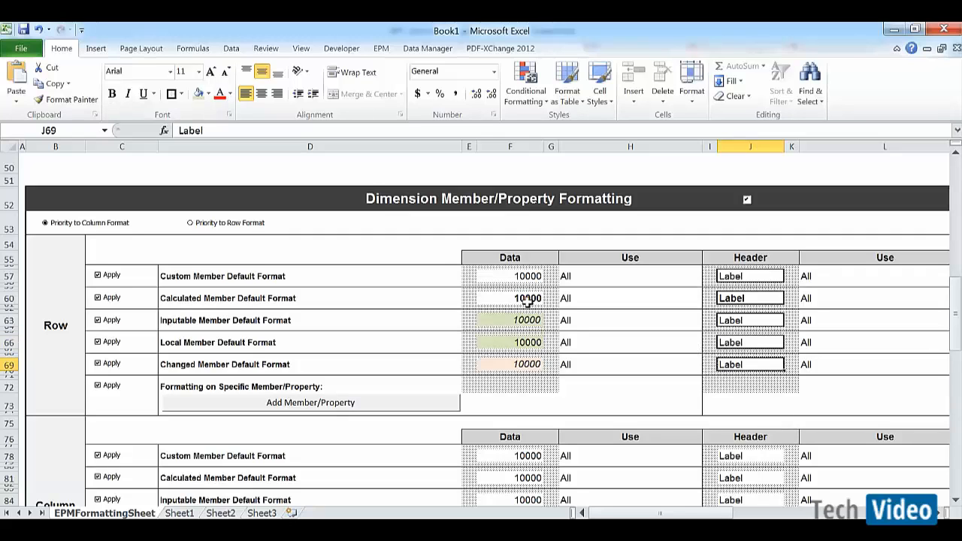
left_click(171, 94)
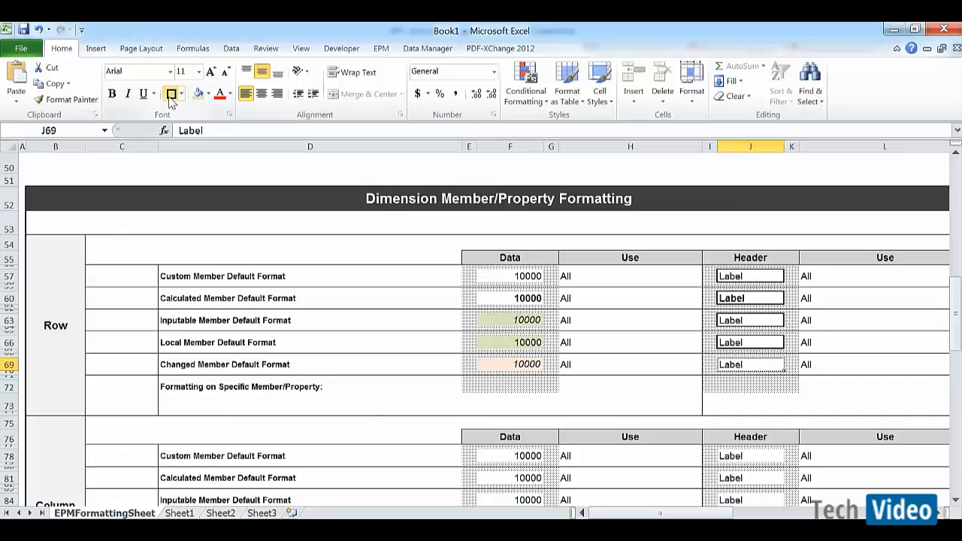
Step: Apply a thick box border to the header samples of all five default member formats in the Column section
left_click(729, 456)
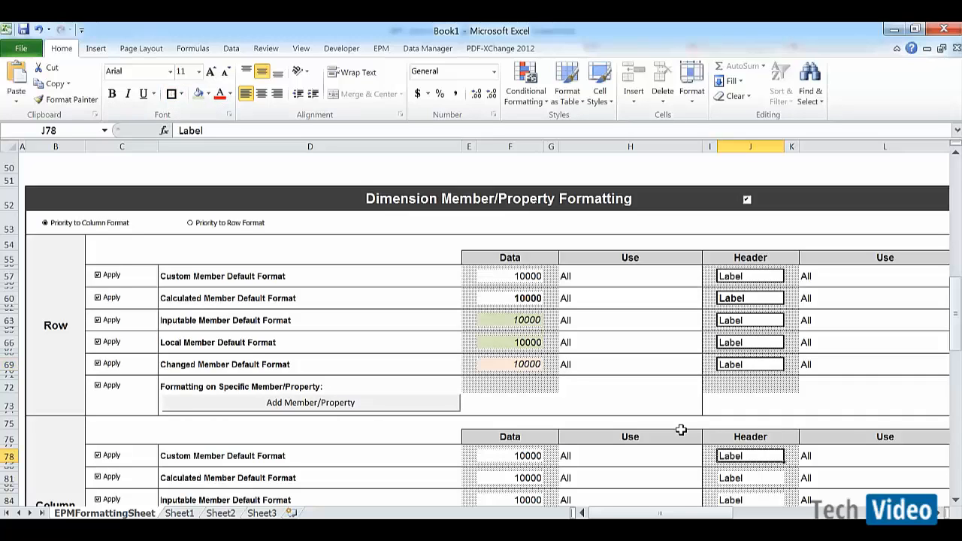
left_click(171, 95)
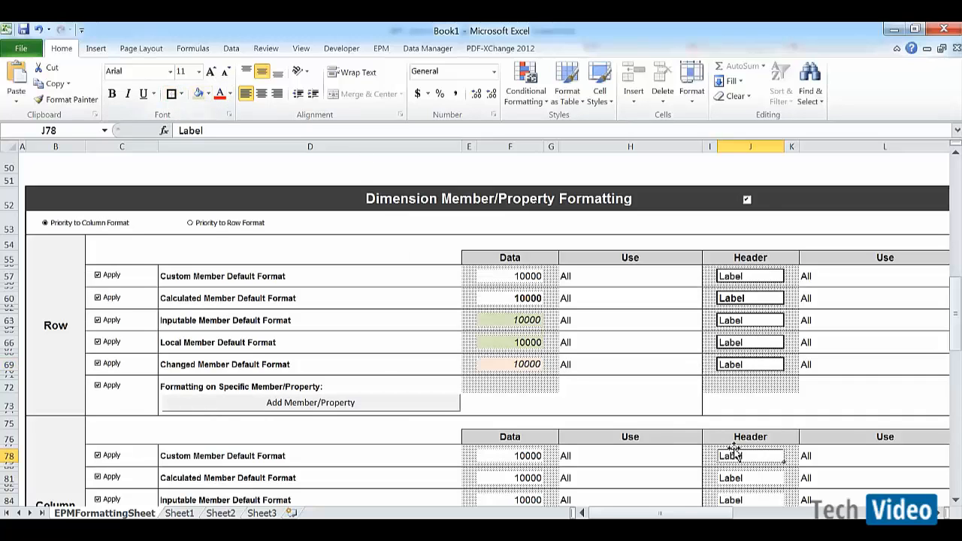
left_click(744, 477)
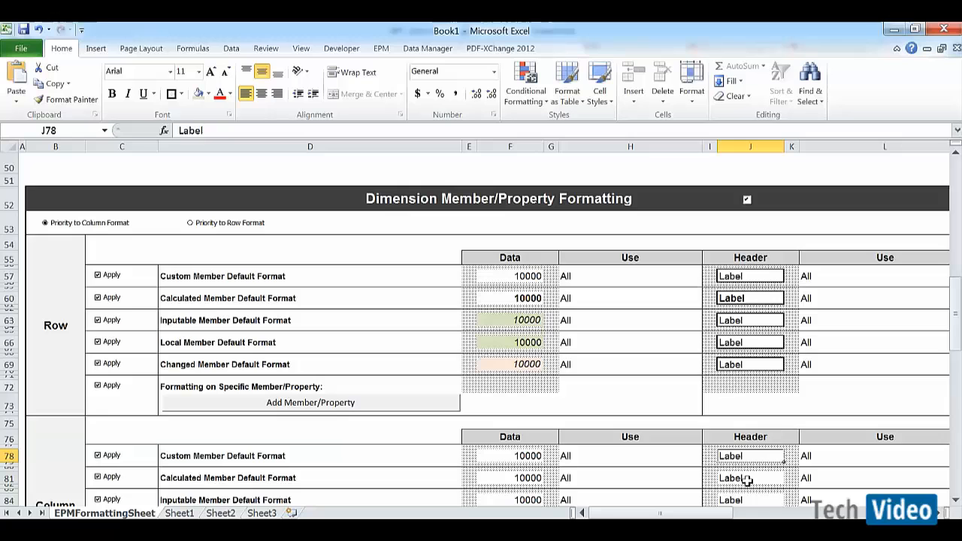
left_click(171, 95)
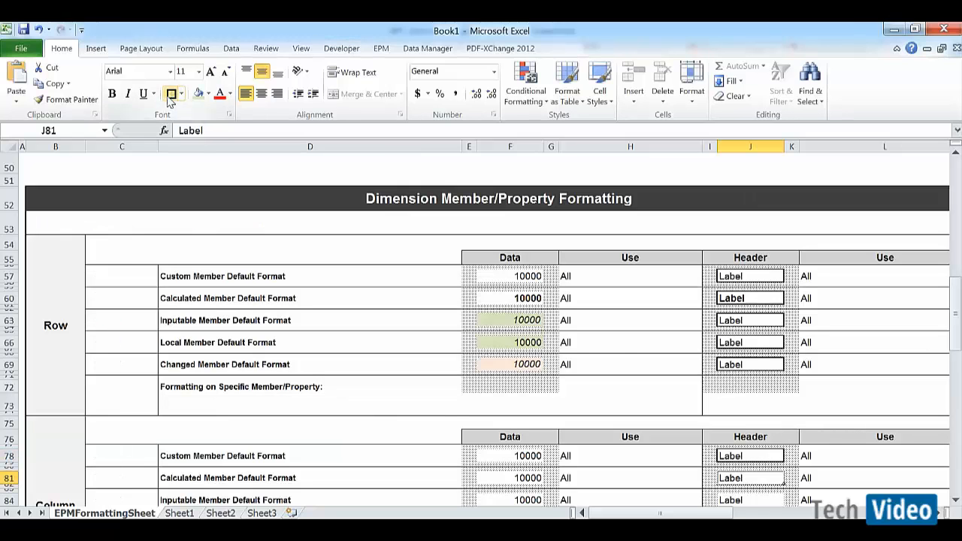
left_click(955, 501)
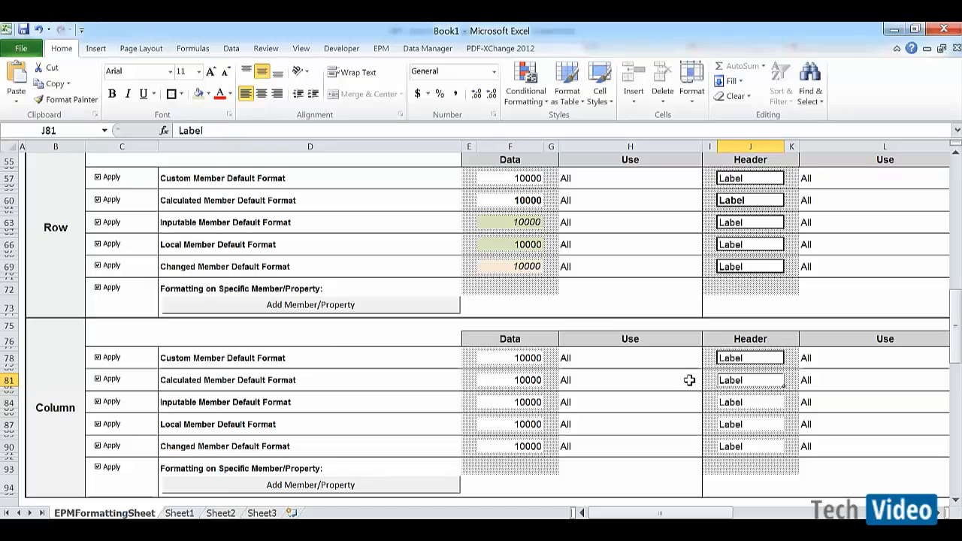
left_click(742, 401)
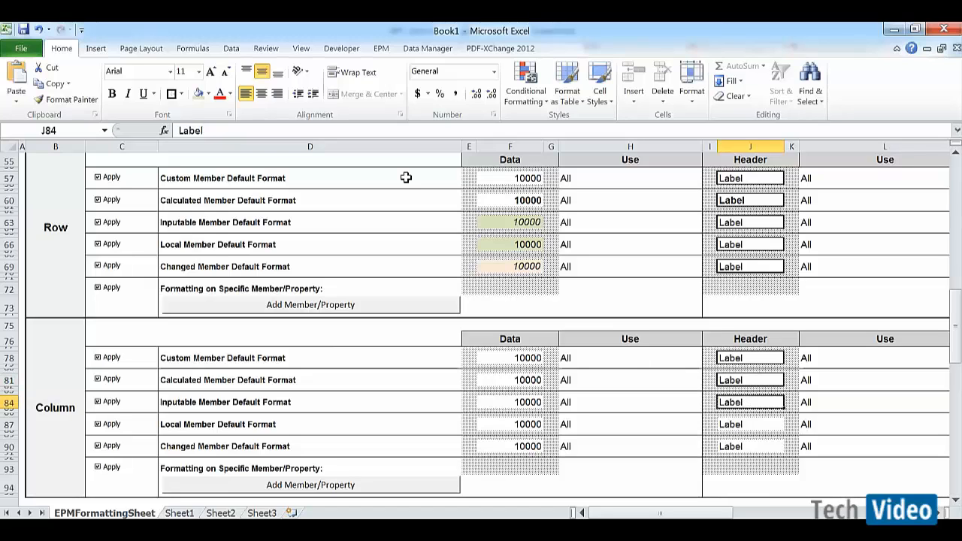
left_click(171, 94)
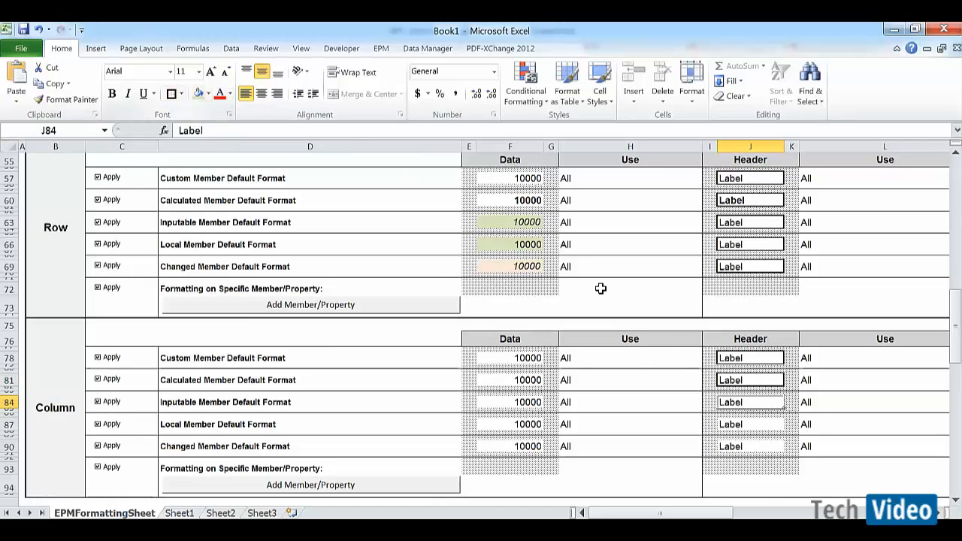
left_click(753, 425)
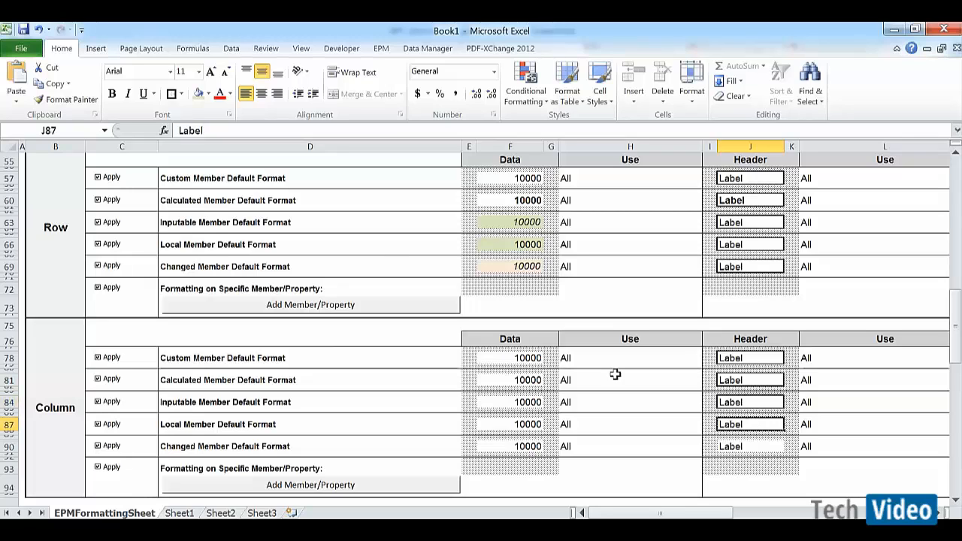
left_click(171, 94)
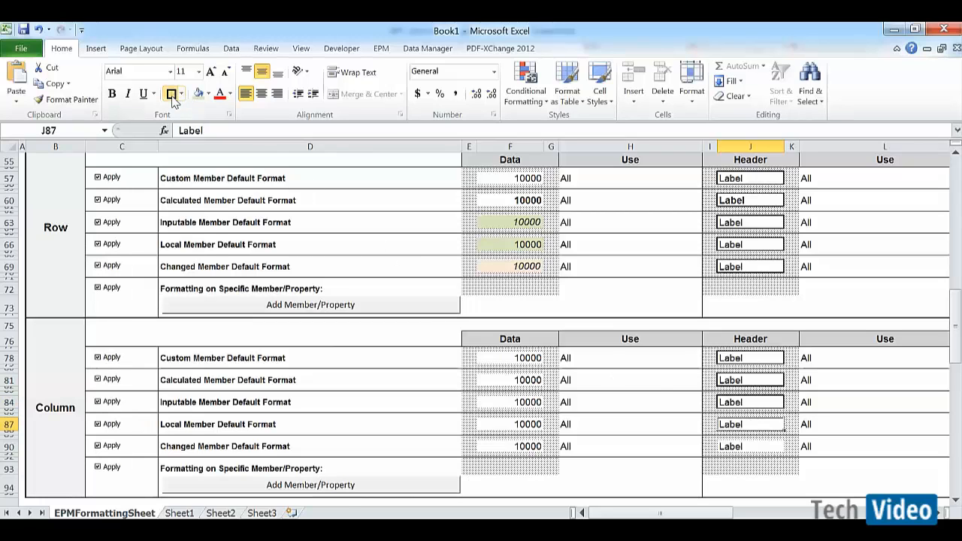
left_click(730, 445)
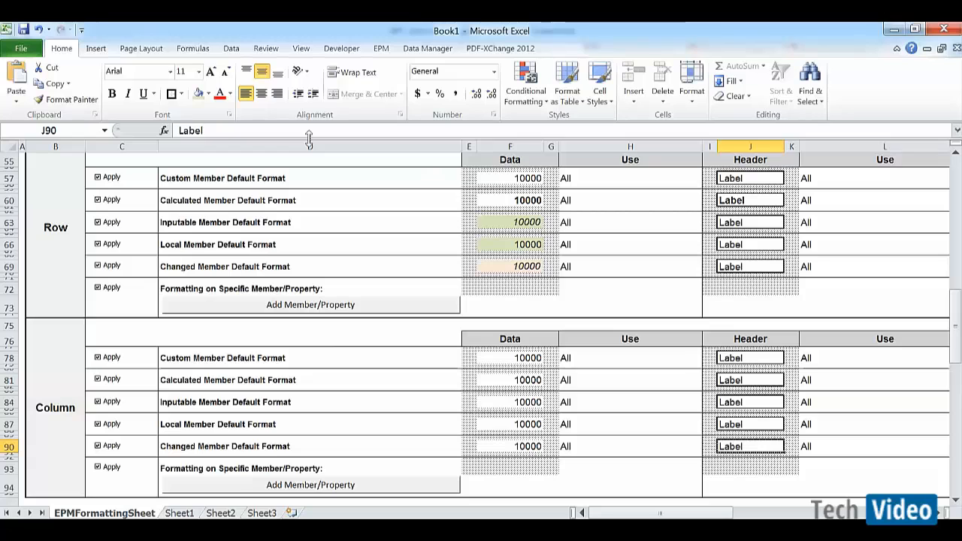
left_click(171, 94)
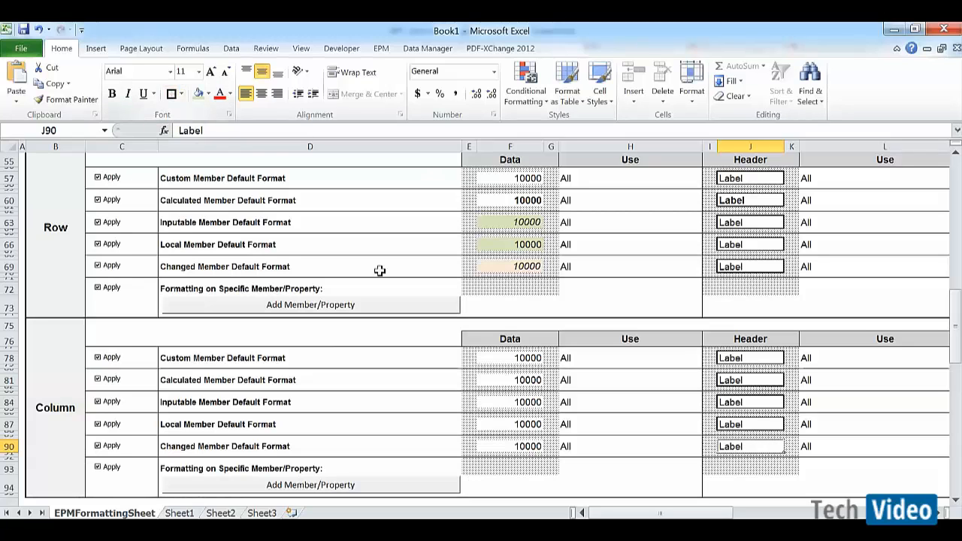
Step: Set the member formatting to Priority to Row Format and refresh the report on Sheet1
left_click(956, 155)
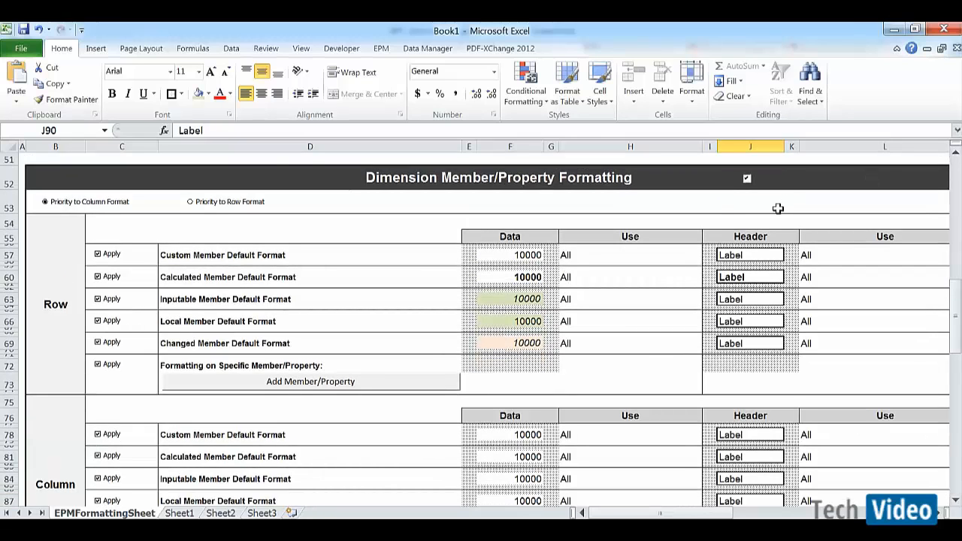
left_click(191, 210)
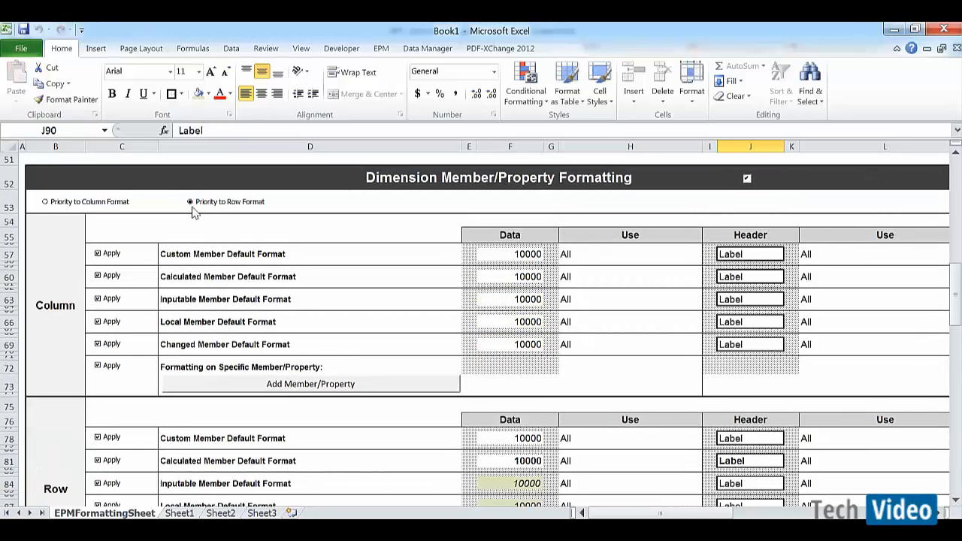
left_click(179, 512)
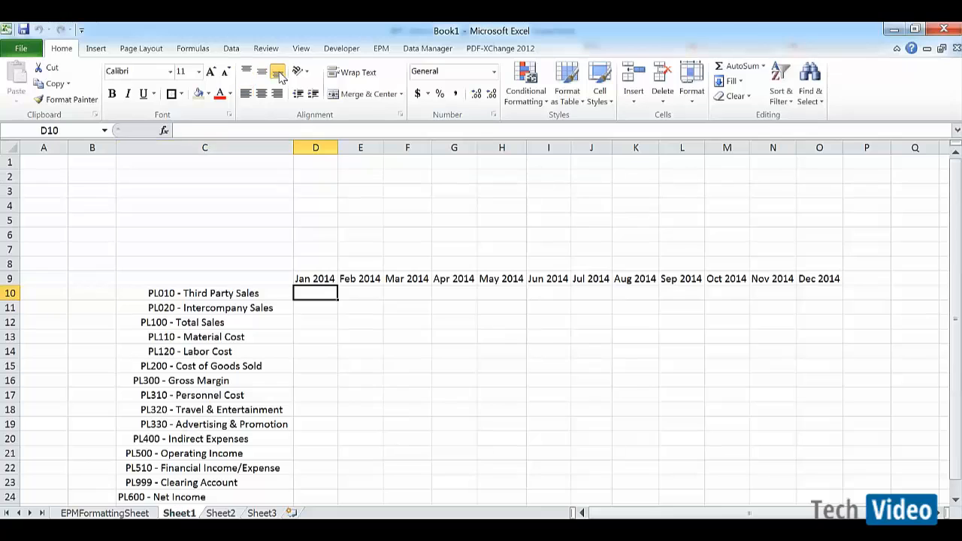
left_click(381, 49)
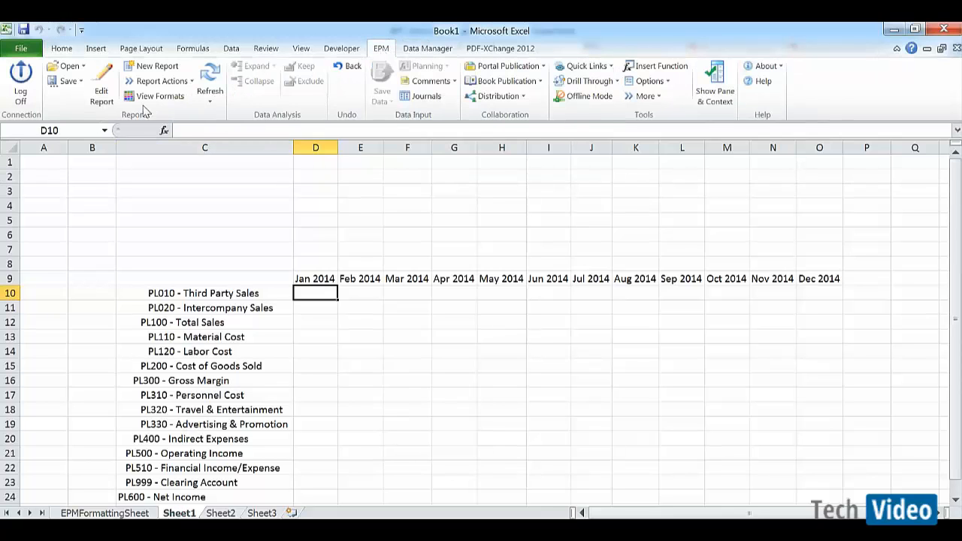
left_click(210, 75)
Step: Enable Apply Dynamic Formatting with EPMFormattingSheet in Sheet1's sheet options and refresh the report
left_click(646, 82)
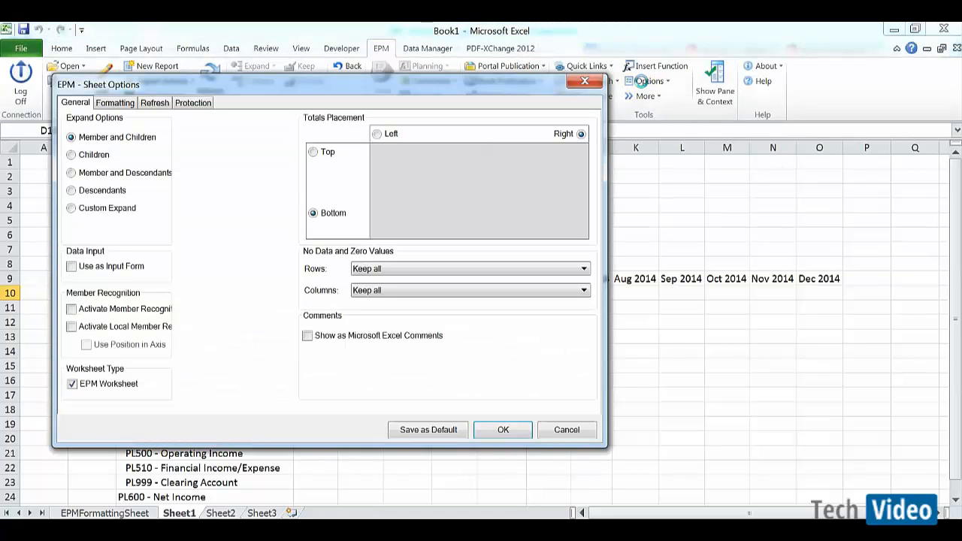
left_click(113, 105)
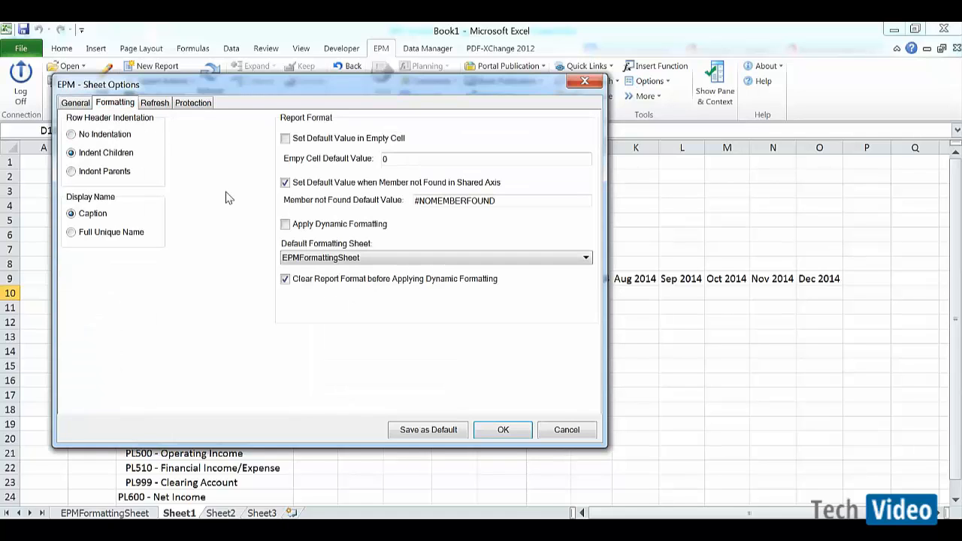
left_click(286, 224)
left_click(503, 429)
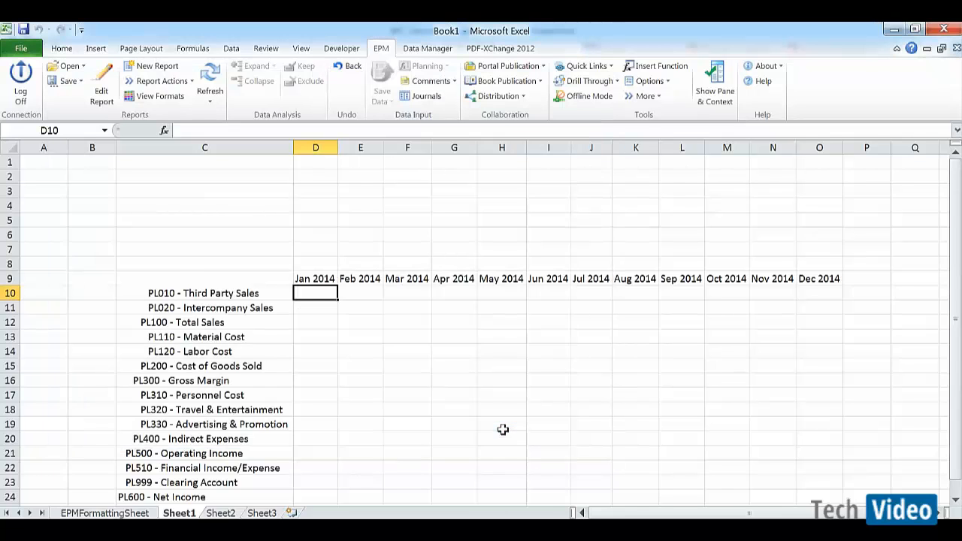
left_click(209, 81)
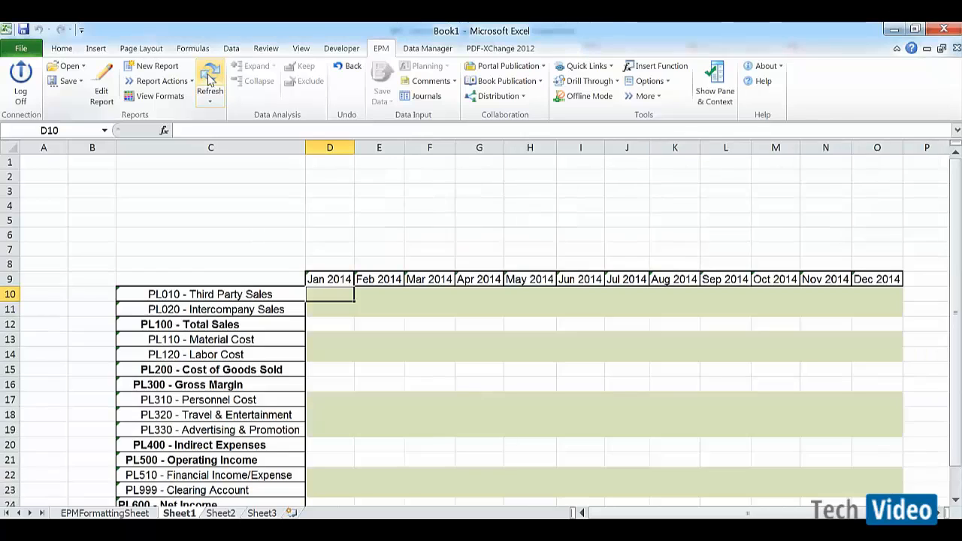
Step: Examine the header borders, bold members and row fills down the report from PL010 to PL600 - Net Income
left_click(246, 235)
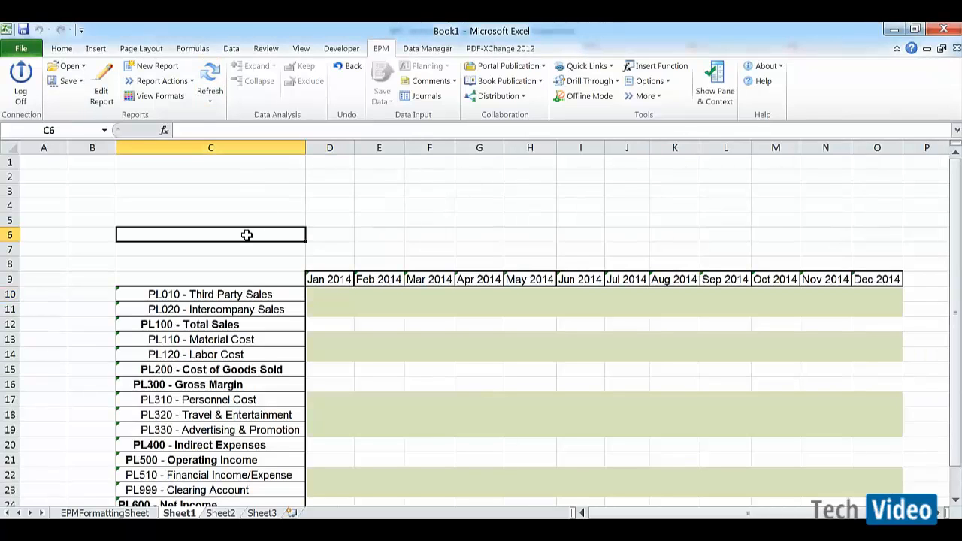
key("Down")
key("Down")
key("Down")
key("Down")
key("Down")
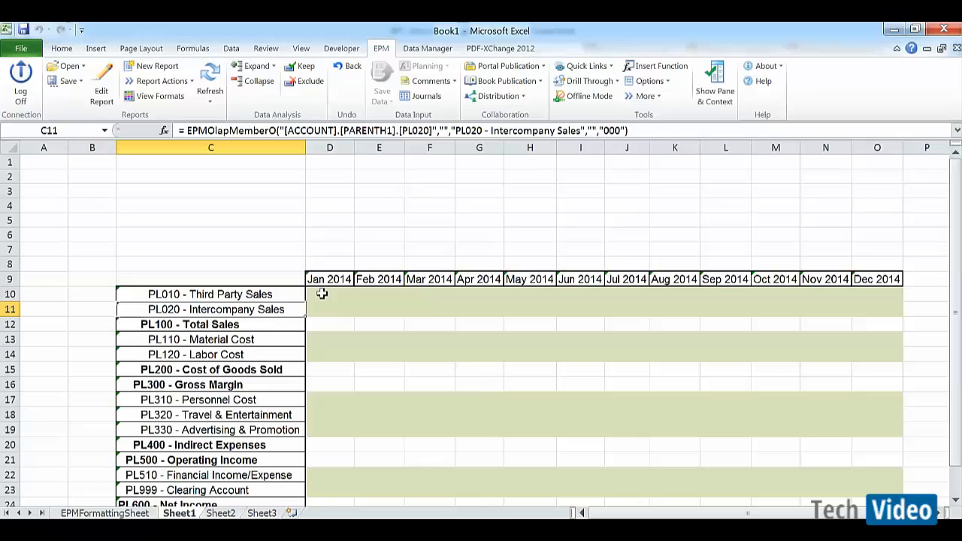
key("Down")
key("Down")
key("Down")
key("Down")
key("Down")
key("Down")
key("Down")
key("Down")
key("Down")
key("Down")
key("Down")
key("Down")
key("Down")
key("Down")
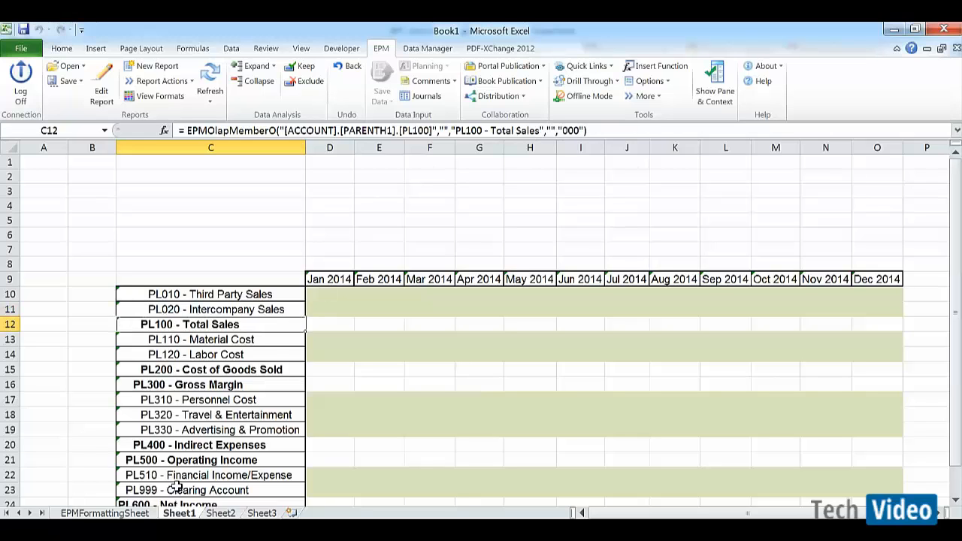
key("Down")
key("Down")
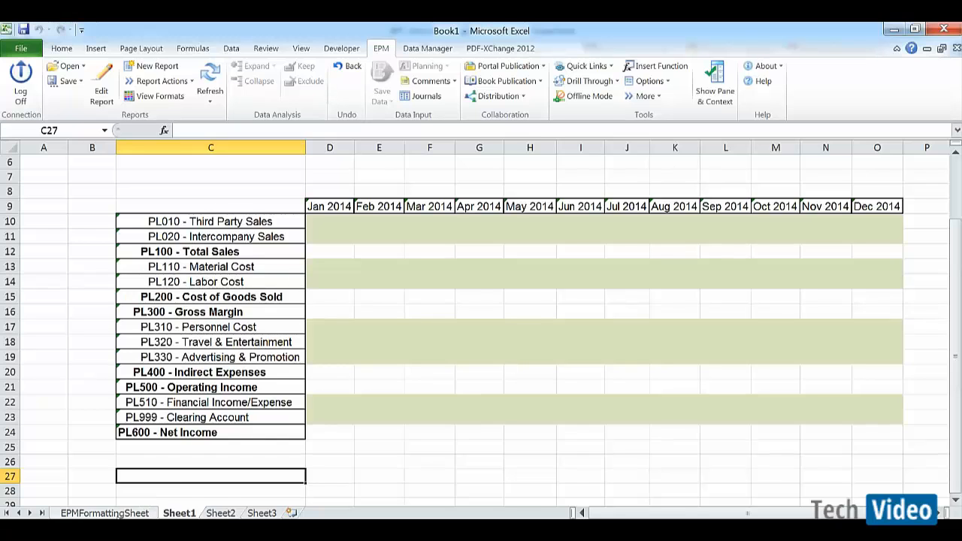
Step: Fill the Calculated Member Default Format data sample in the Row section of EPMFormattingSheet with tan
left_click(104, 513)
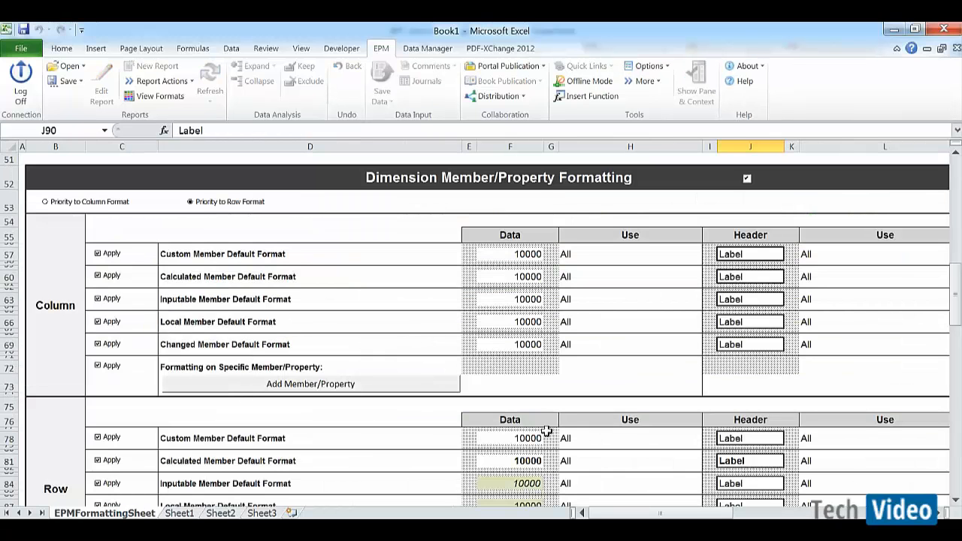
left_click(505, 466)
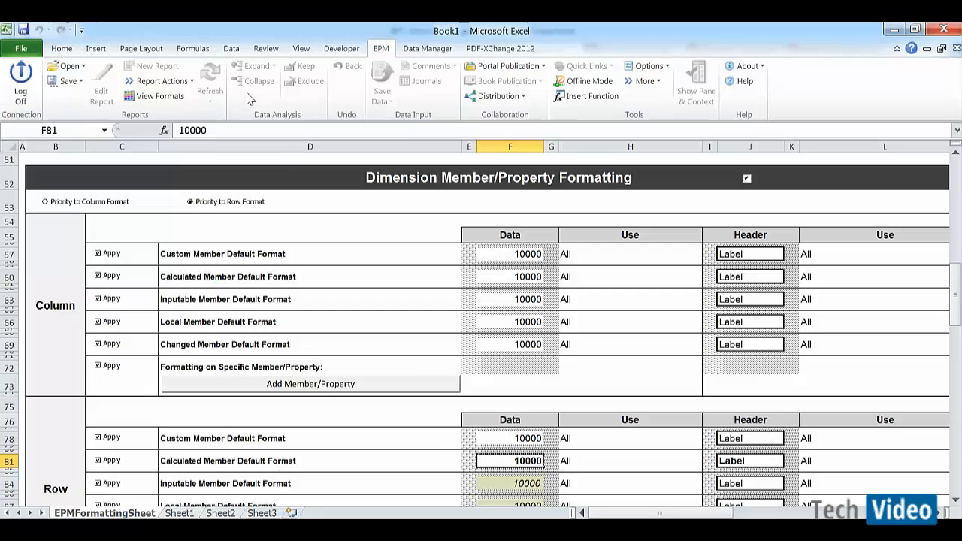
left_click(61, 48)
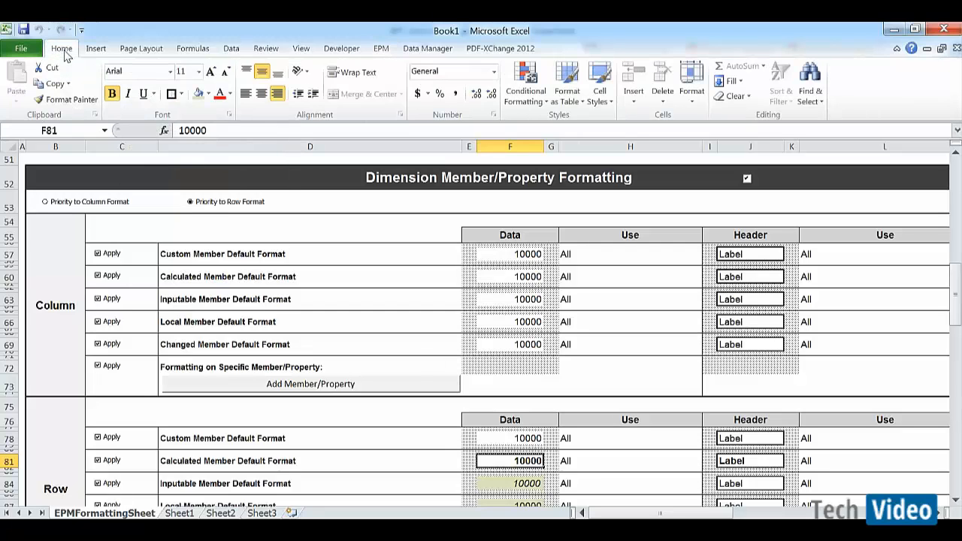
left_click(208, 95)
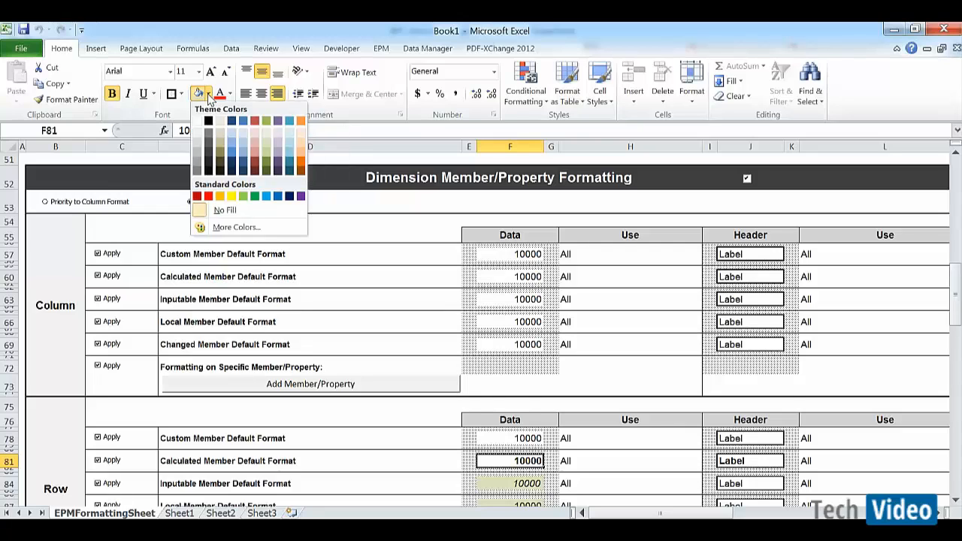
left_click(216, 133)
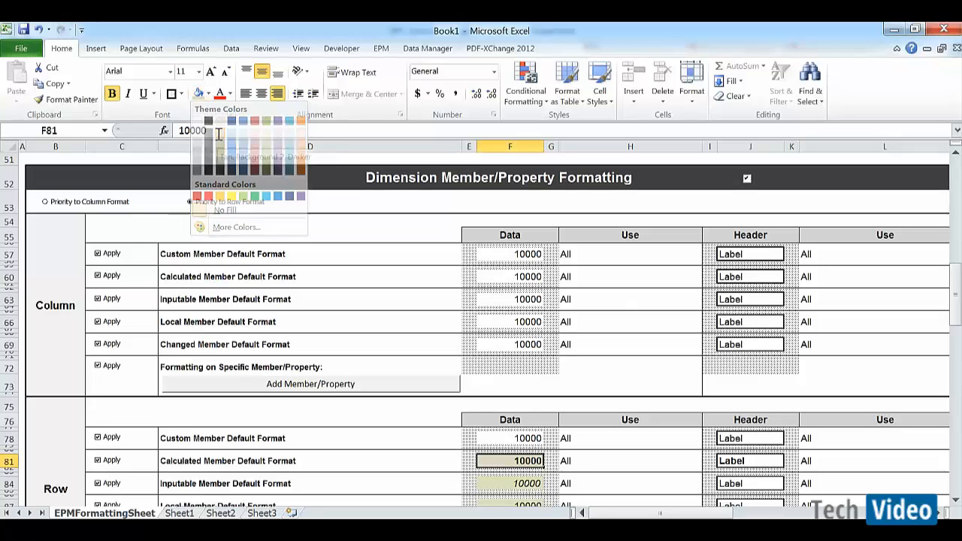
Step: Refresh the report on Sheet1 to apply the updated calculated member format
left_click(172, 513)
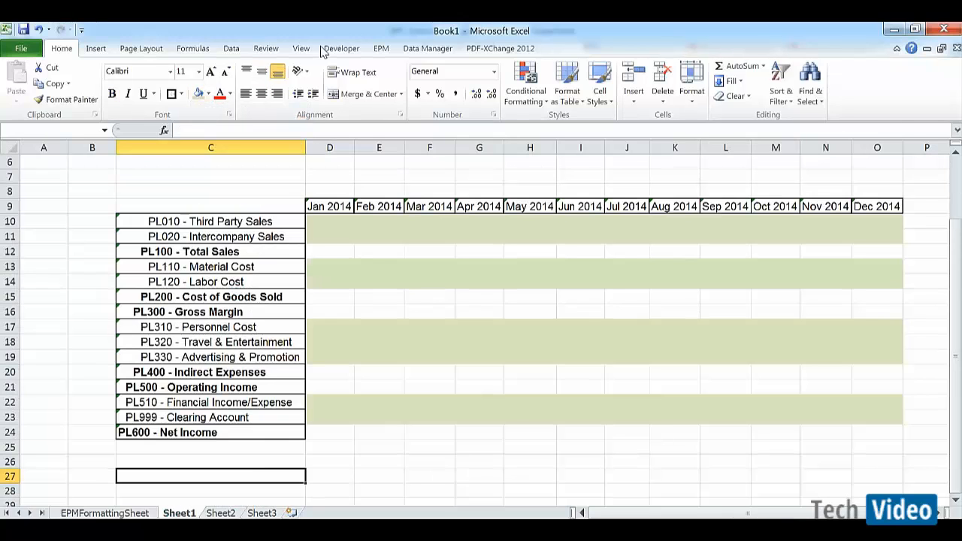
left_click(381, 51)
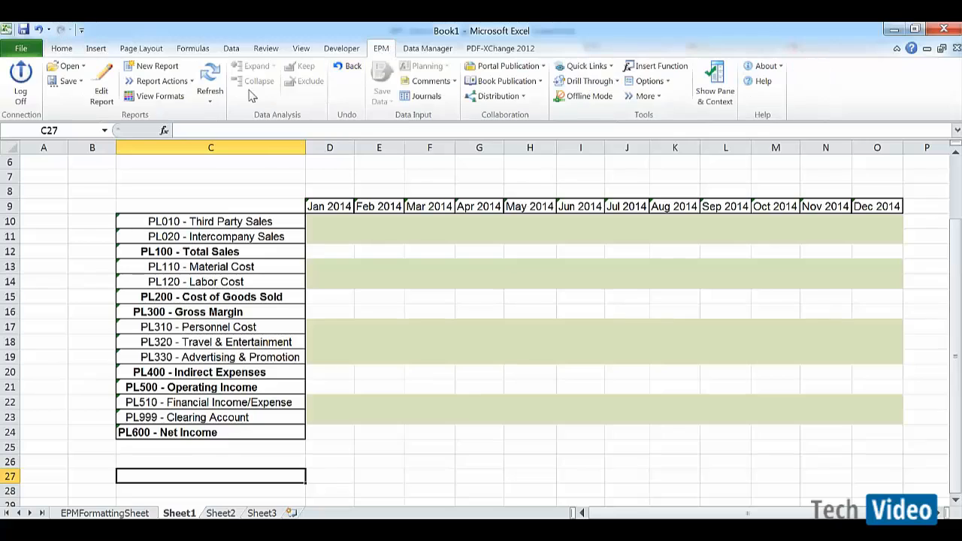
left_click(210, 77)
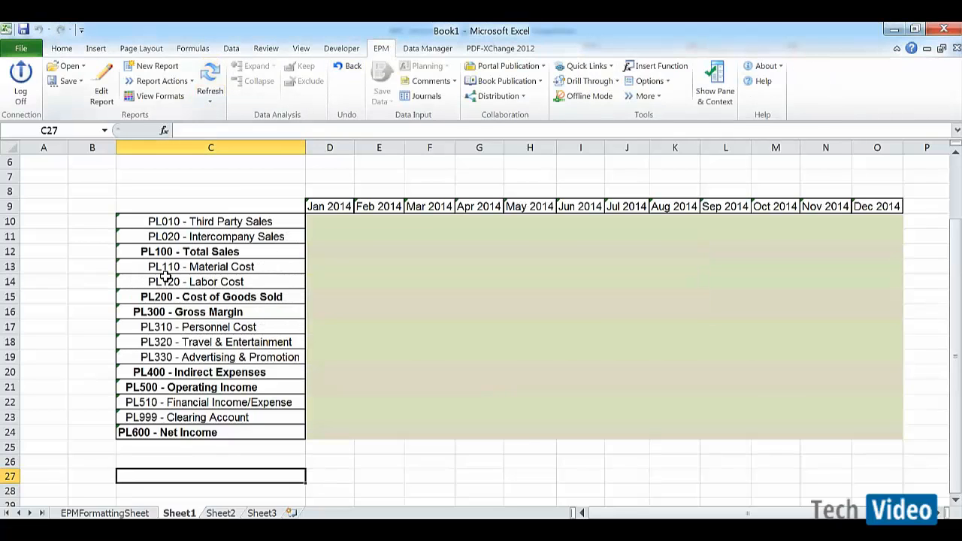
Step: Review the calculated and inputable row fills in the refreshed report, going back up to the first sheet row
key("Up")
key("Up")
key("Up")
key("Up")
key("Up")
key("Up")
key("Up")
key("Up")
key("Up")
key("Up")
key("Up")
key("Up")
key("Up")
key("Up")
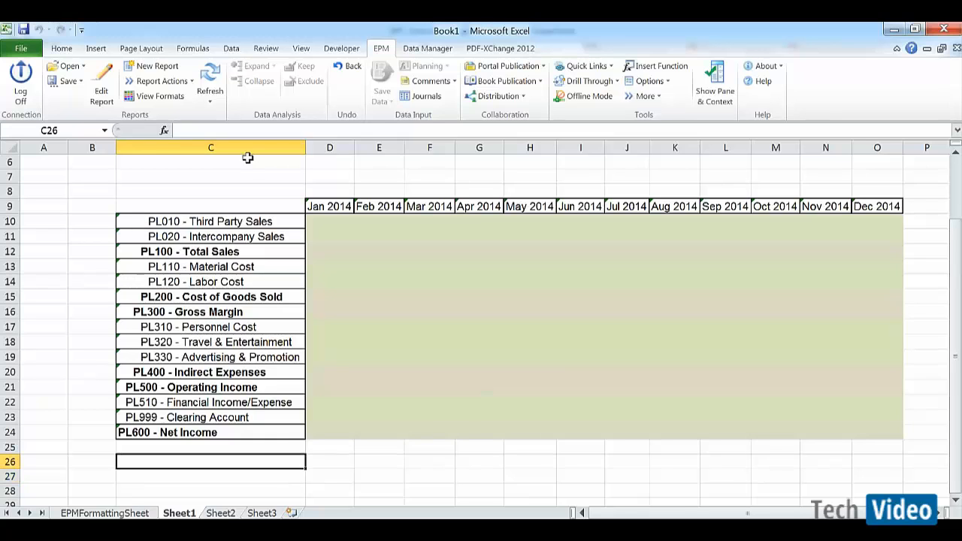
key("Up")
key("Up")
key("Up")
key("Up")
key("Up")
key("Up")
key("Up")
key("Up")
key("Up")
key("Up")
key("Up")
key("Up")
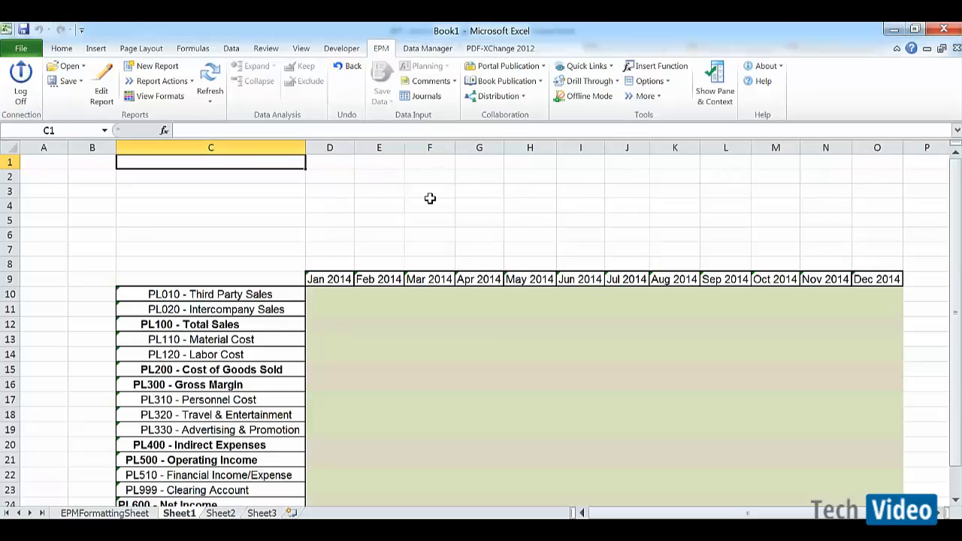
Step: Merge and center cells E3:F3 above the report and enter the label Select Entity
left_click_drag(394, 187, 424, 193)
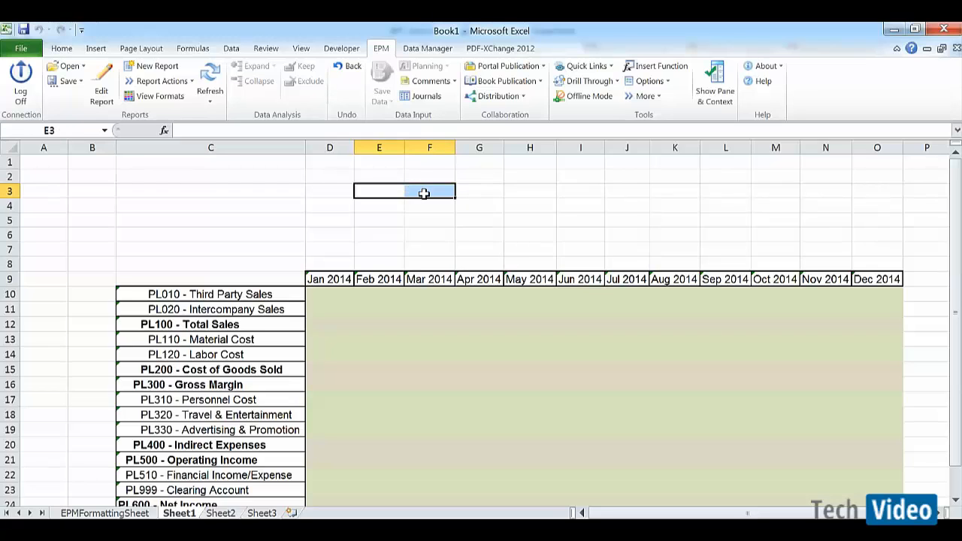
left_click(57, 50)
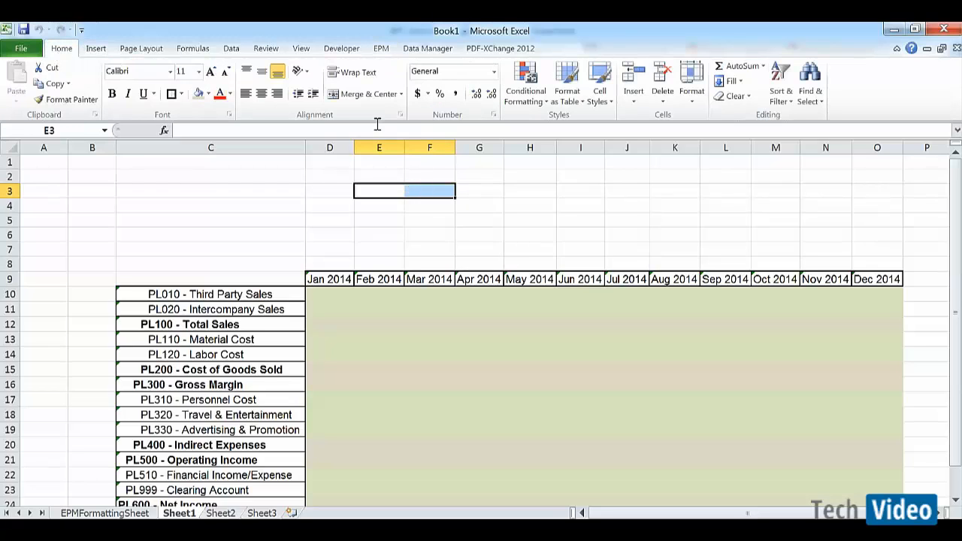
left_click(350, 94)
type("Select")
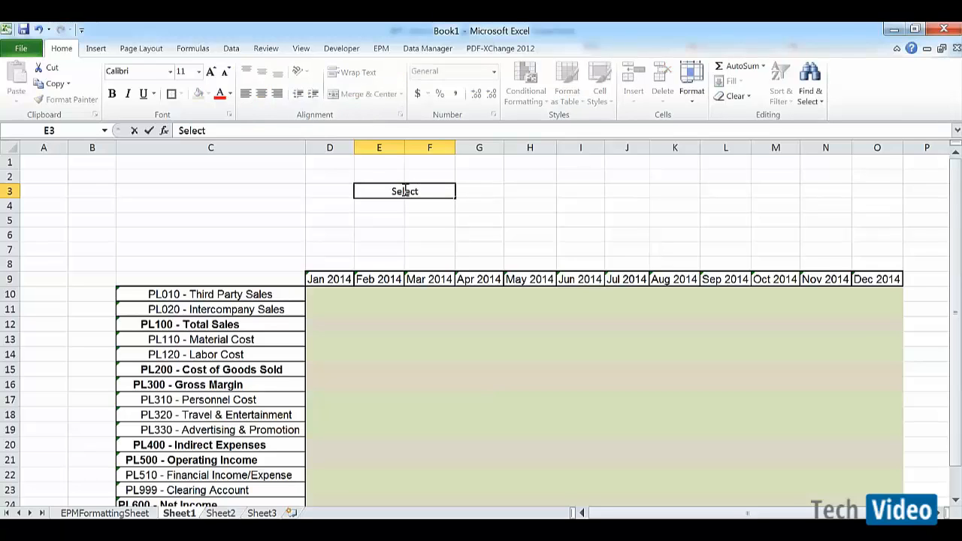
type(" Entity")
key("Return")
Step: Copy the merged Select Entity label into rows 4 and 5 directly below it
left_click(405, 190)
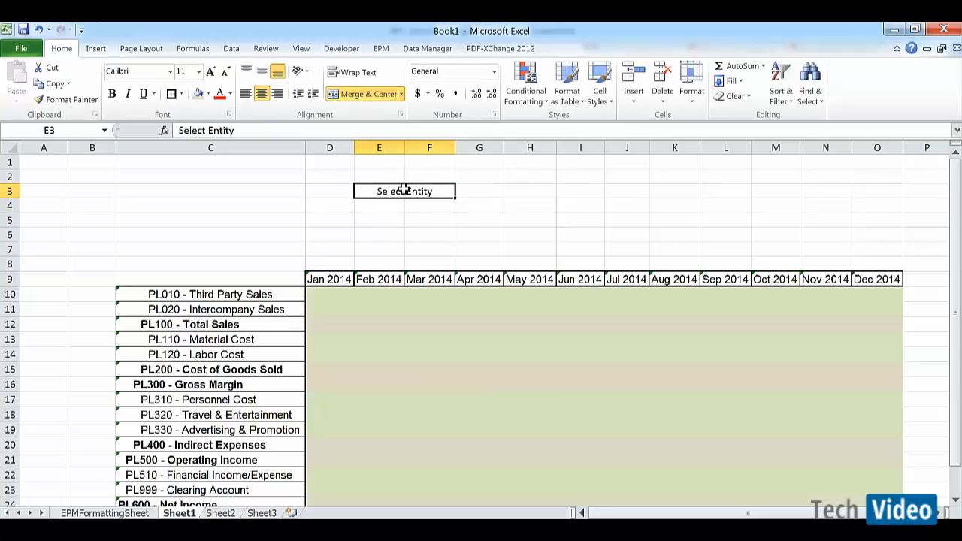
key("ctrl+c")
key("Down")
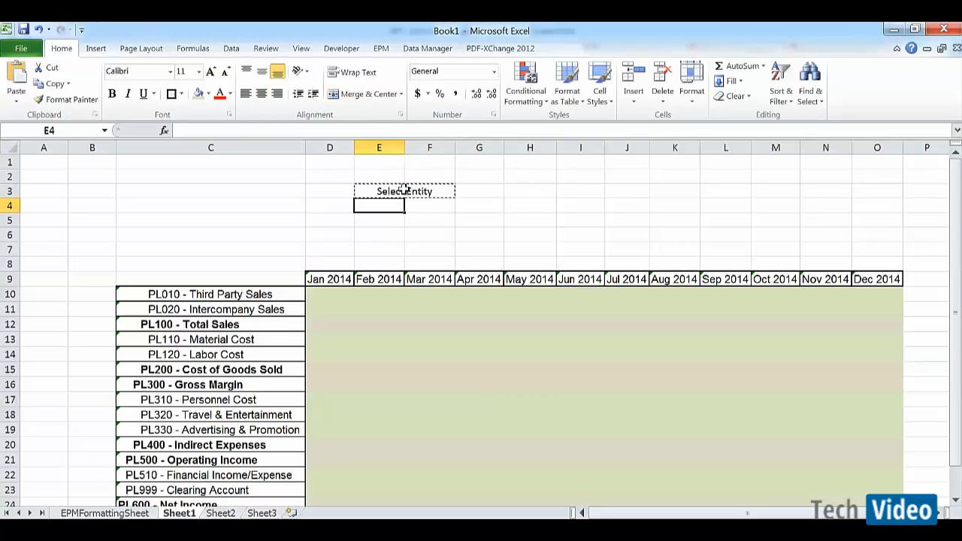
key("shift+Down")
key("ctrl+v")
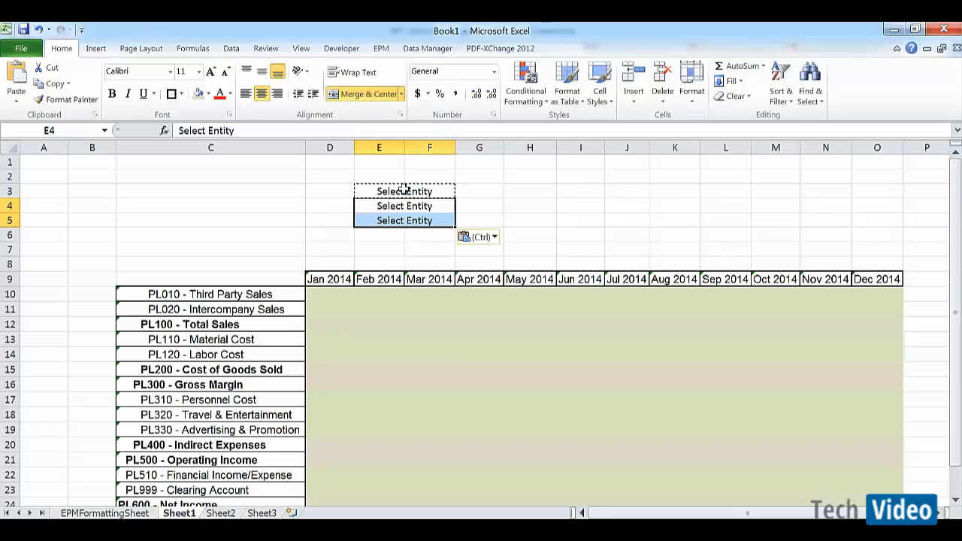
Step: Change the copied labels to Select Product in E4 and Select Category in E5
key("Right")
key("Left")
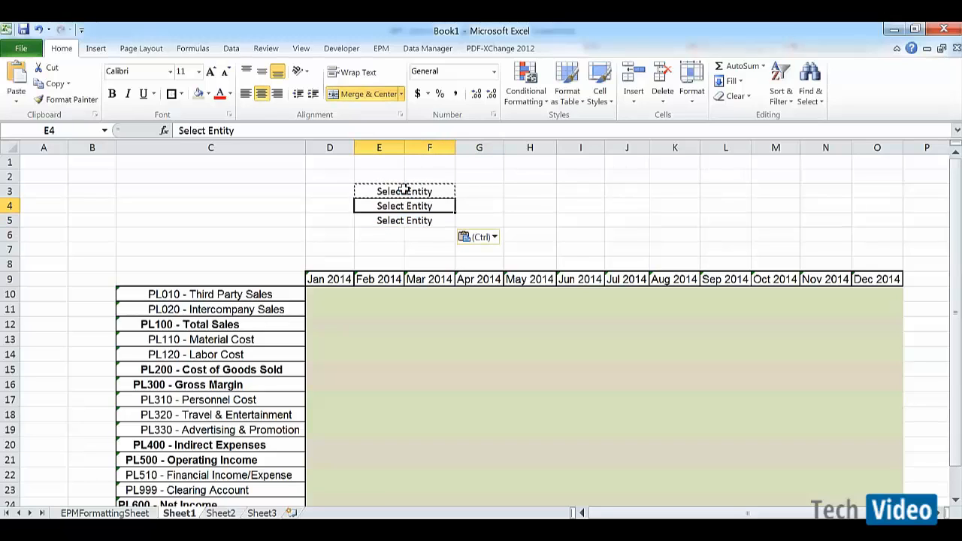
left_click(239, 130)
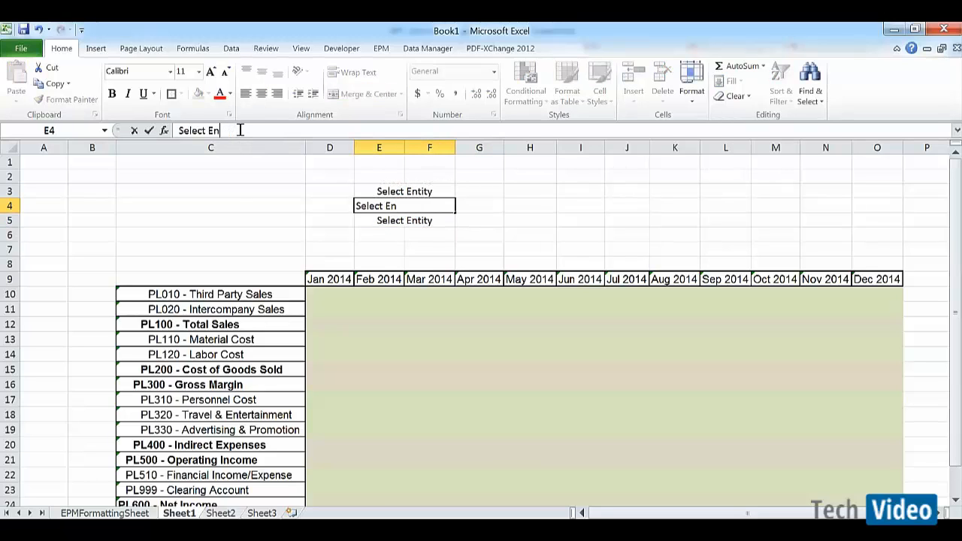
key("BackSpace")
key("BackSpace")
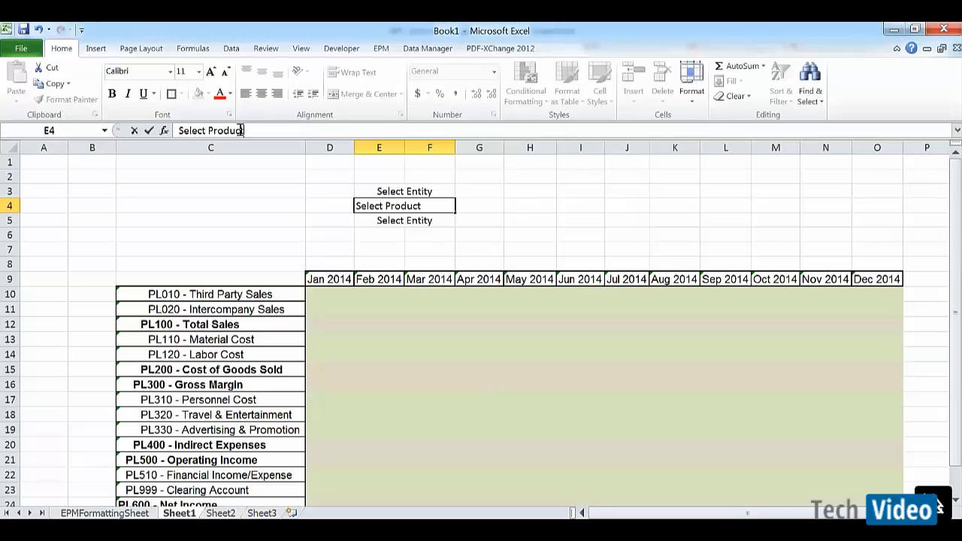
key("Return")
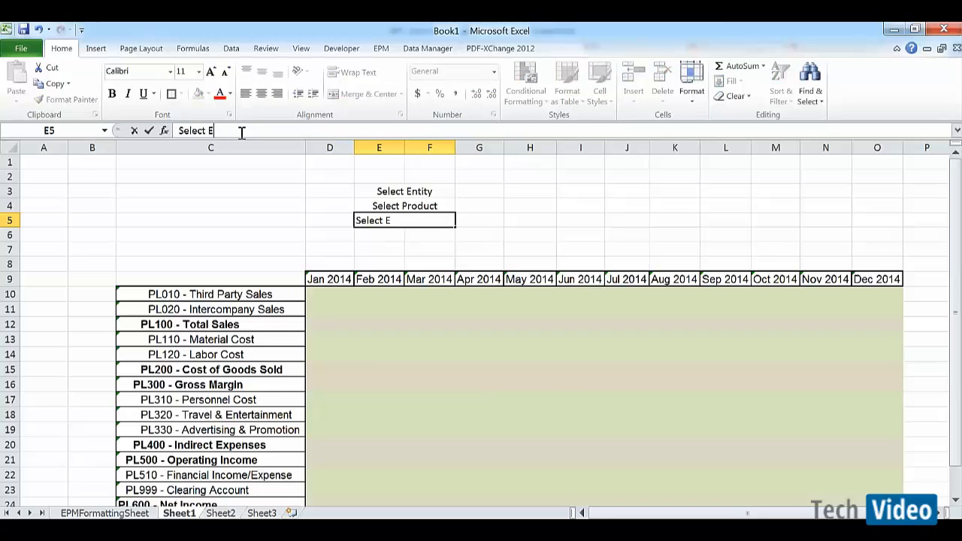
type("Select Category")
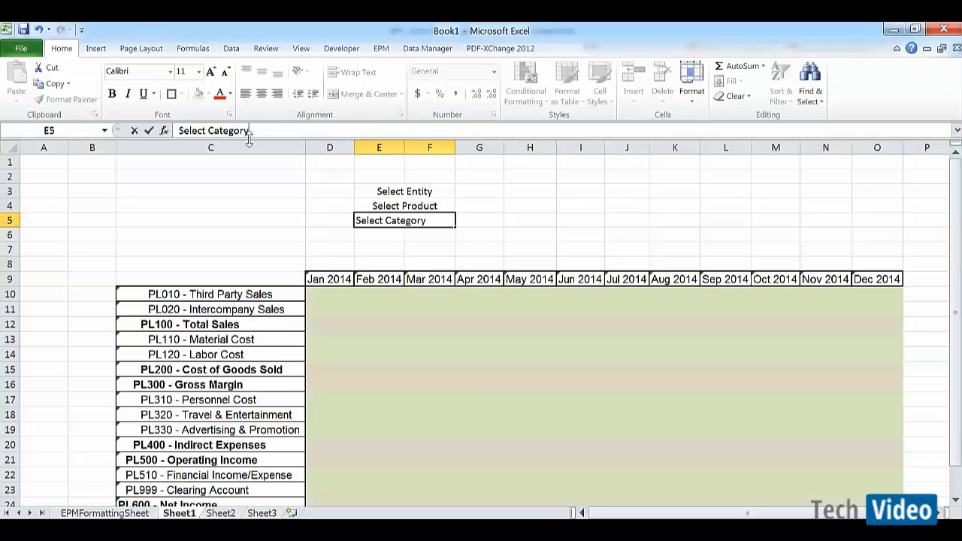
key("Return")
Step: Start an EPMContextMember formula in cell G3, beside the Select Entity label
key("Up")
key("Up")
key("Up")
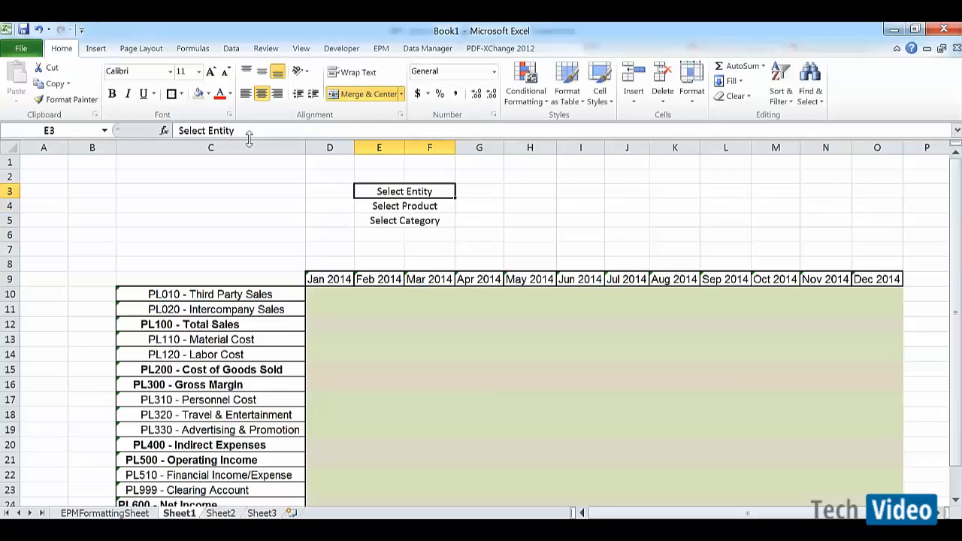
key("Down")
key("Down")
key("Up")
key("Up")
key("Right")
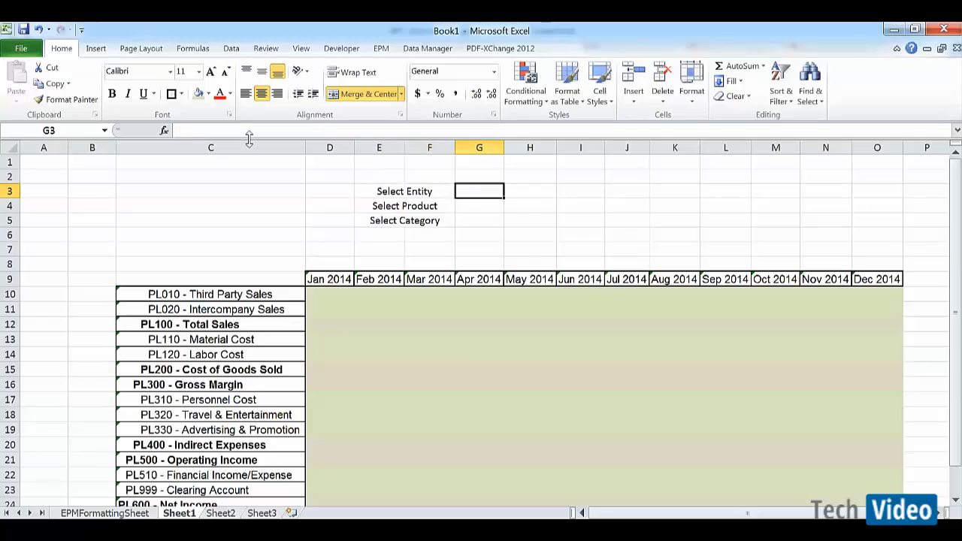
type("=")
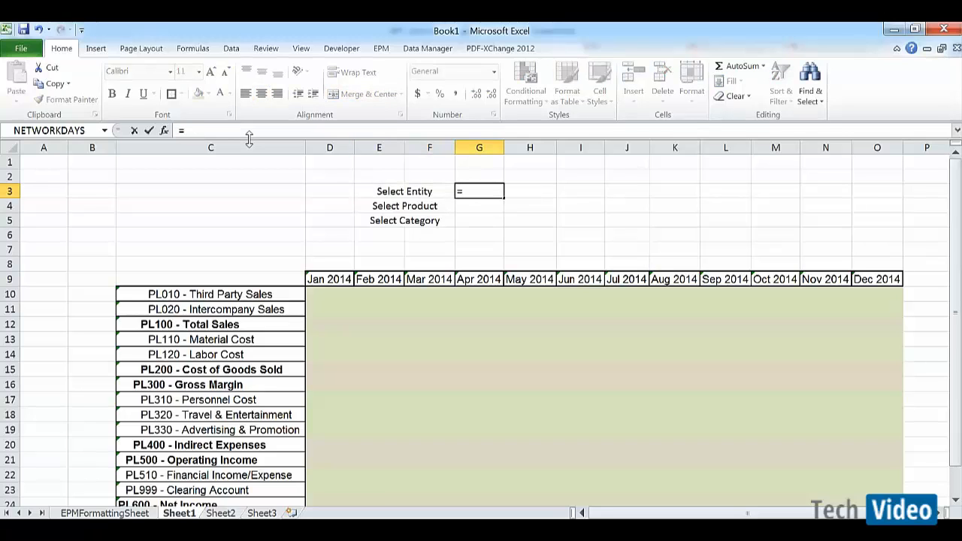
type("epmcon")
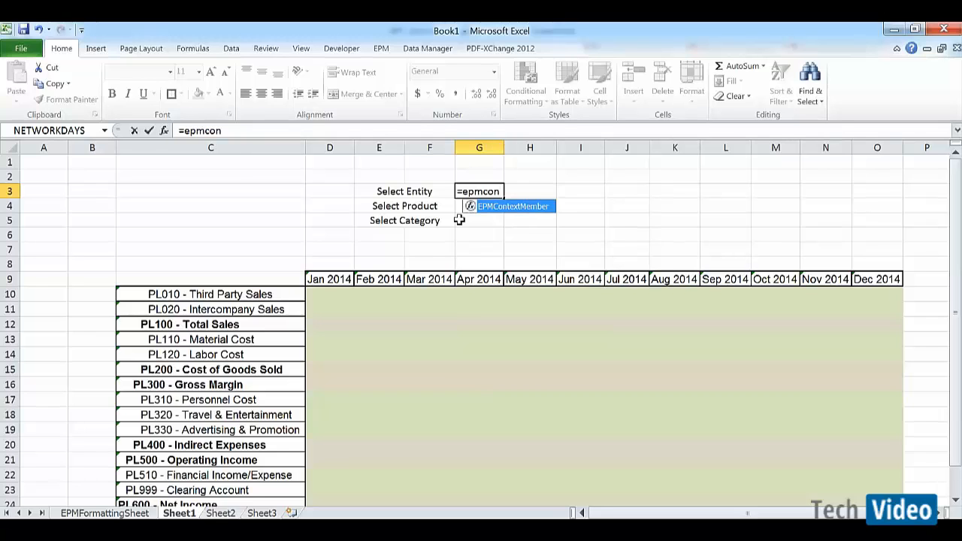
double_click(469, 208)
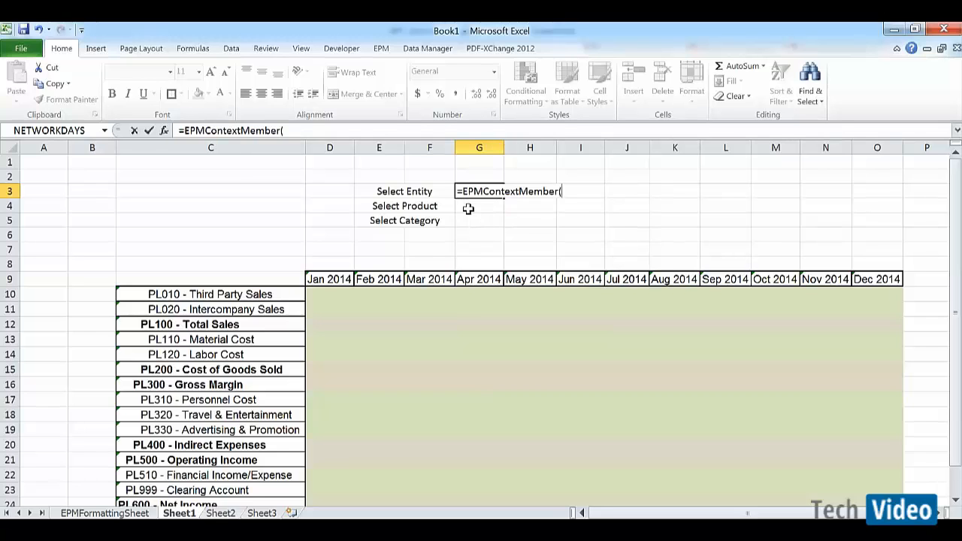
Step: Set the Dimension argument of the G3 function to entity, leave the other arguments empty, and accept the formula
left_click(165, 131)
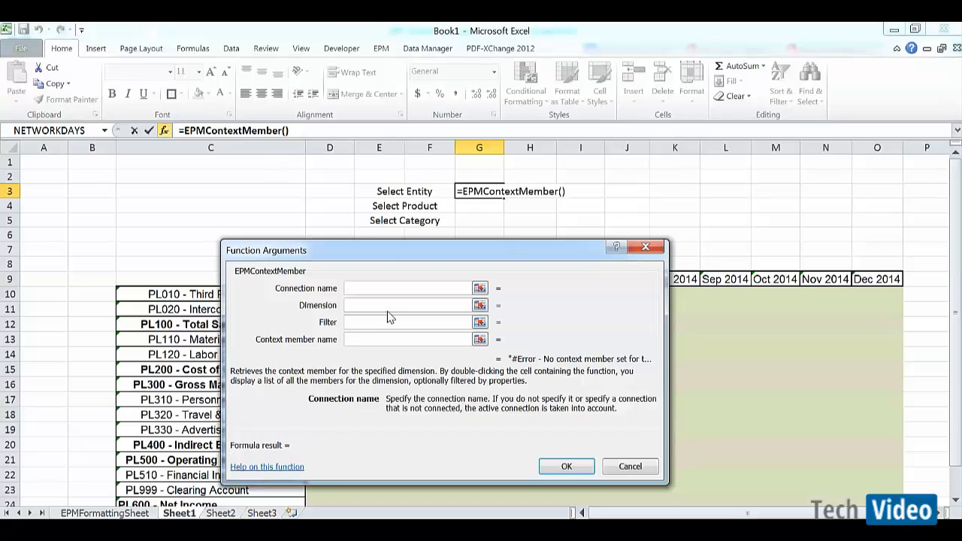
left_click(375, 305)
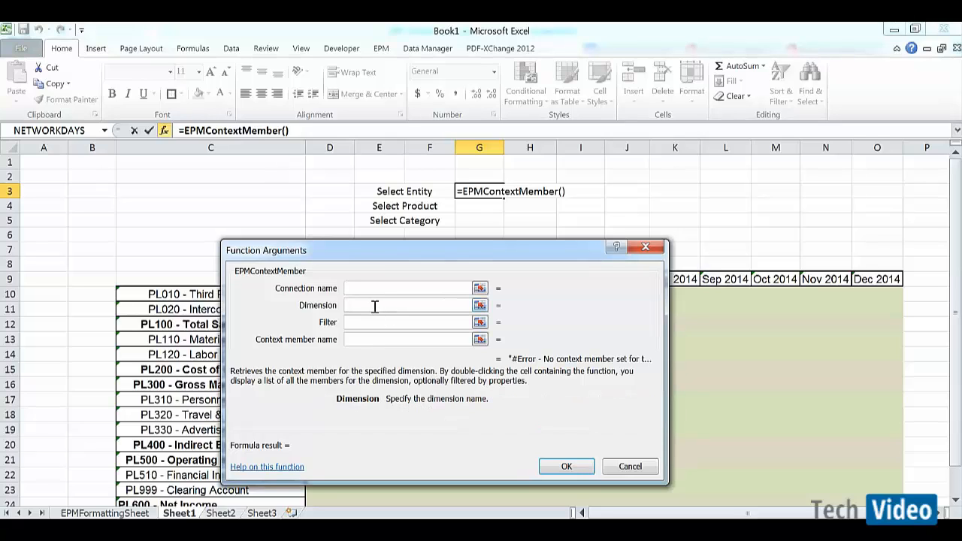
type("entity")
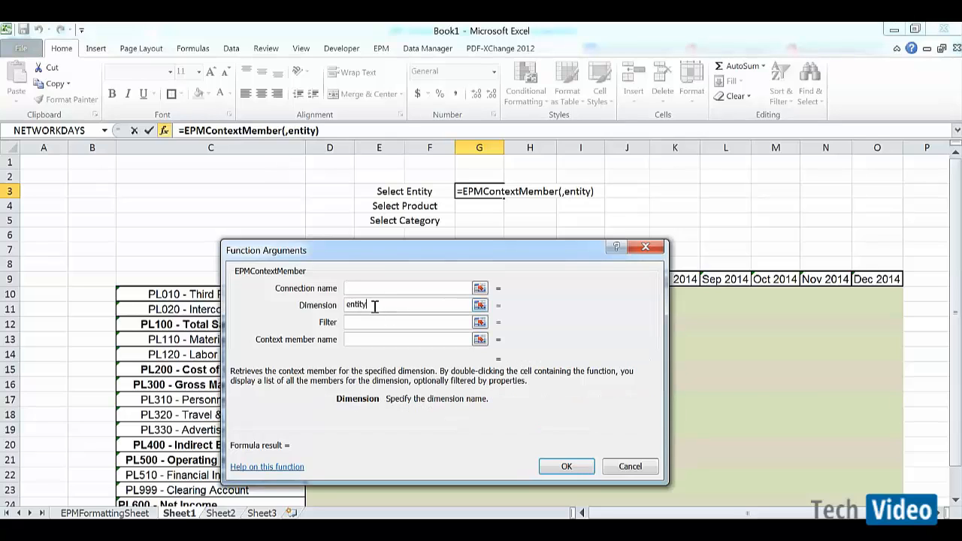
key("Tab")
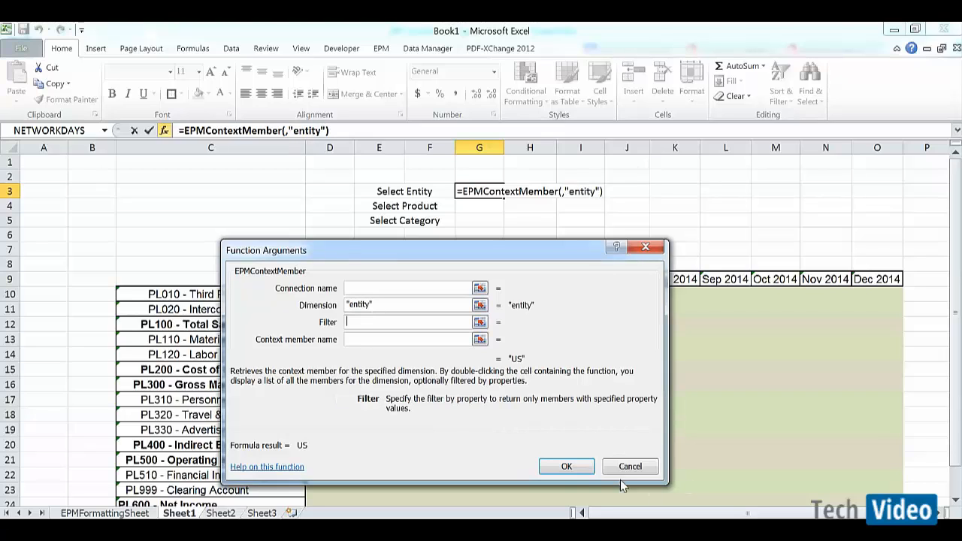
left_click(571, 470)
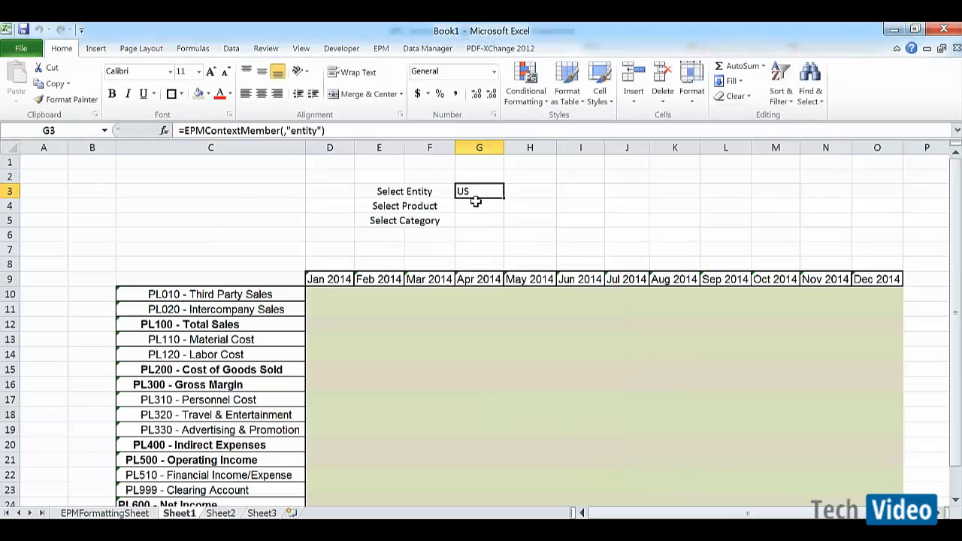
Step: Copy the entity context member formula from G3 into G4 and G5
key("ctrl+c")
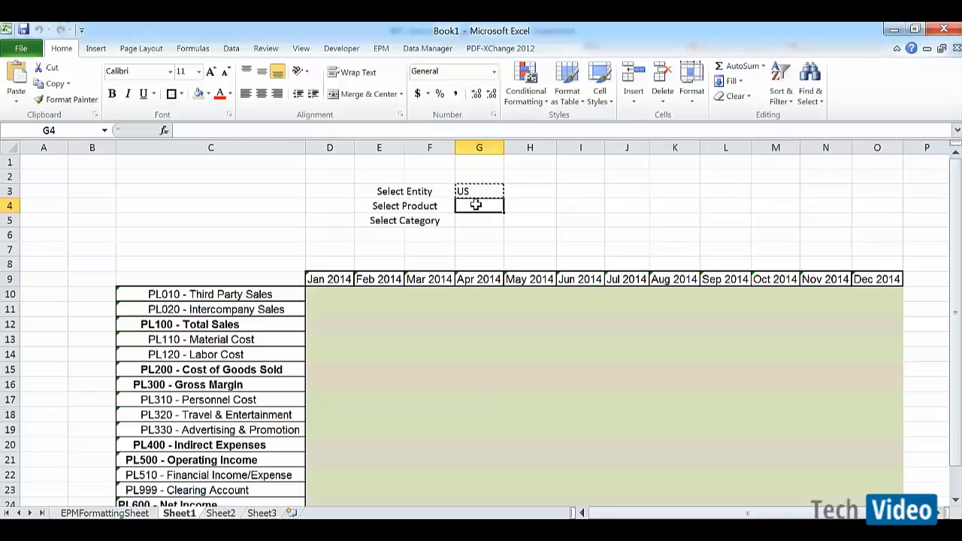
left_click_drag(475, 205, 477, 219)
key("ctrl+v")
key("Up")
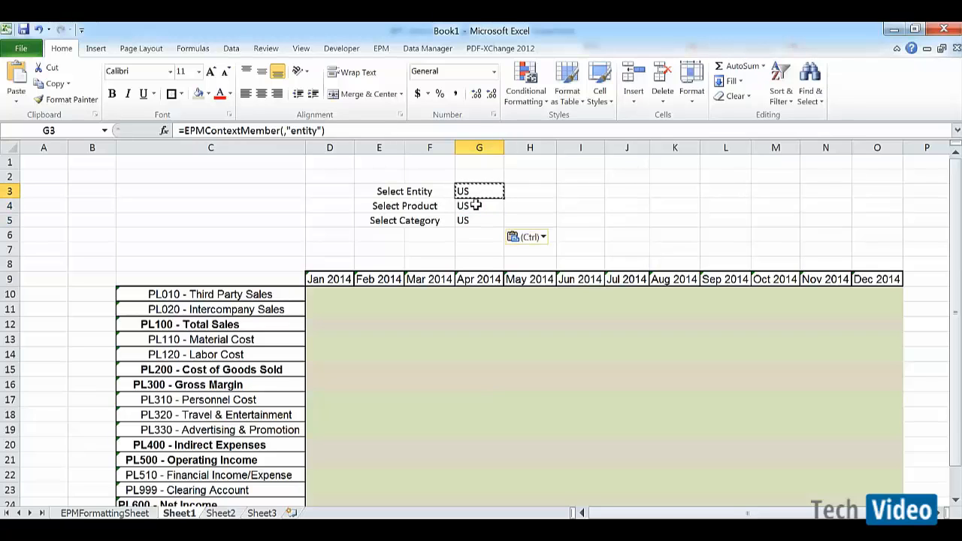
Step: Change the dimension in the G4 EPMContextMember formula to product
key("Down")
left_click(316, 131)
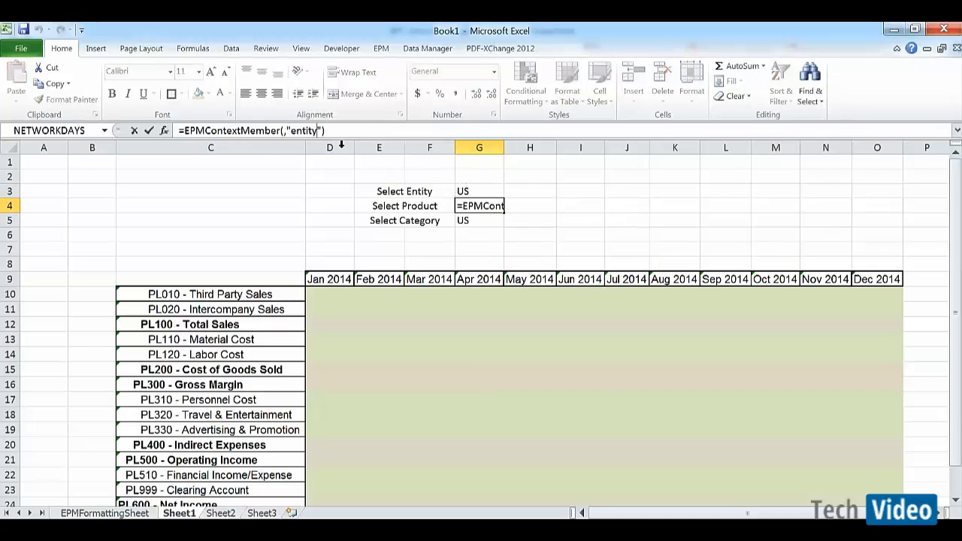
key("BackSpace")
key("BackSpace")
key("BackSpace")
key("BackSpace")
key("BackSpace")
key("BackSpace")
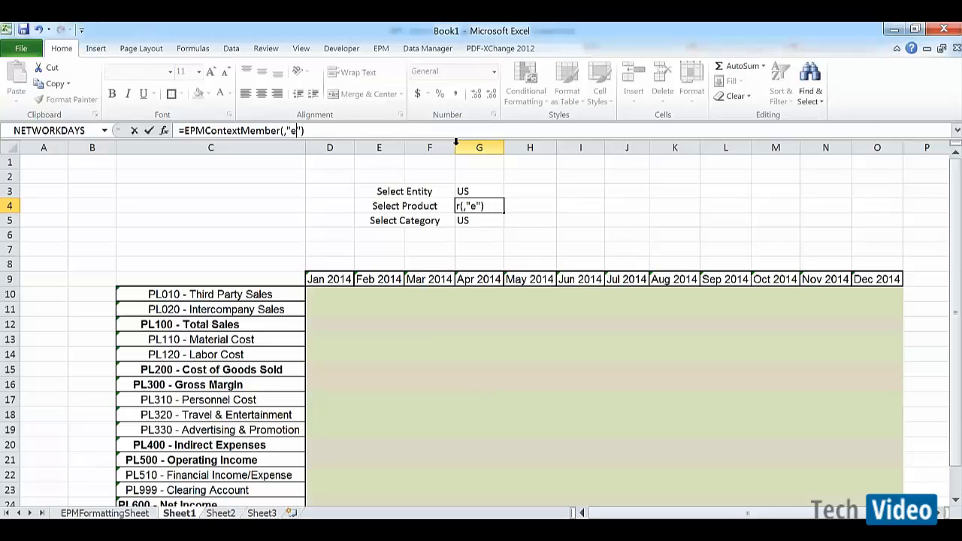
type("product")
key("Return")
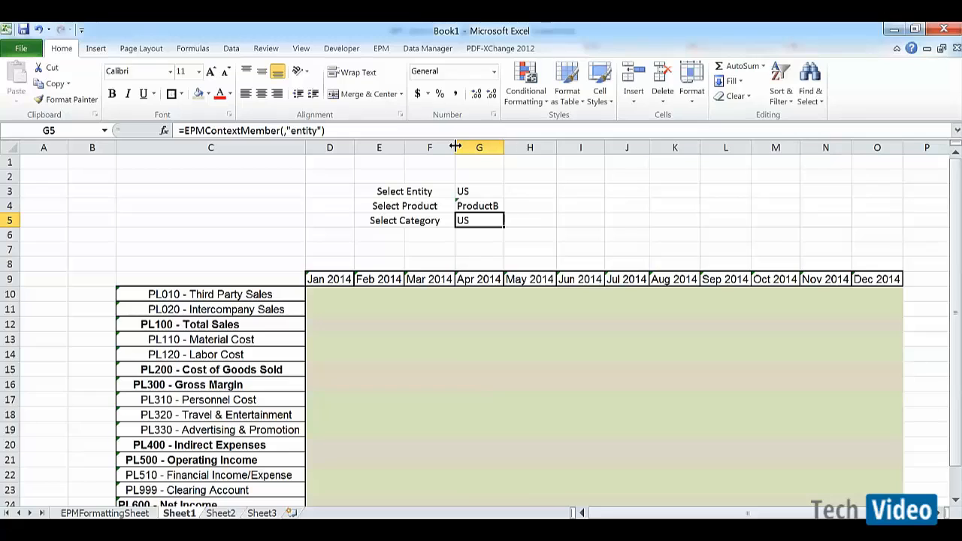
Step: Change the dimension in the G5 EPMContextMember formula to category
left_click(315, 131)
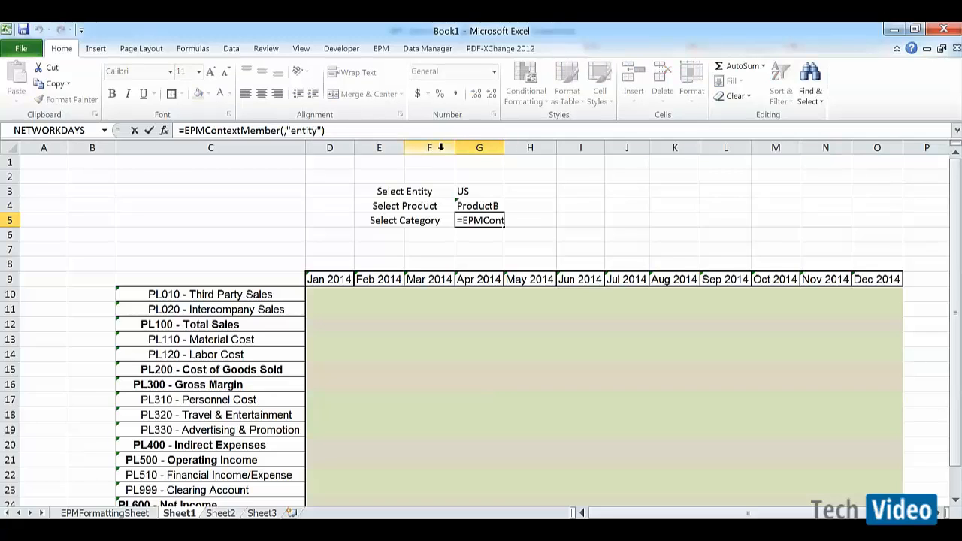
key("BackSpace")
key("BackSpace")
key("BackSpace")
key("BackSpace")
key("BackSpace")
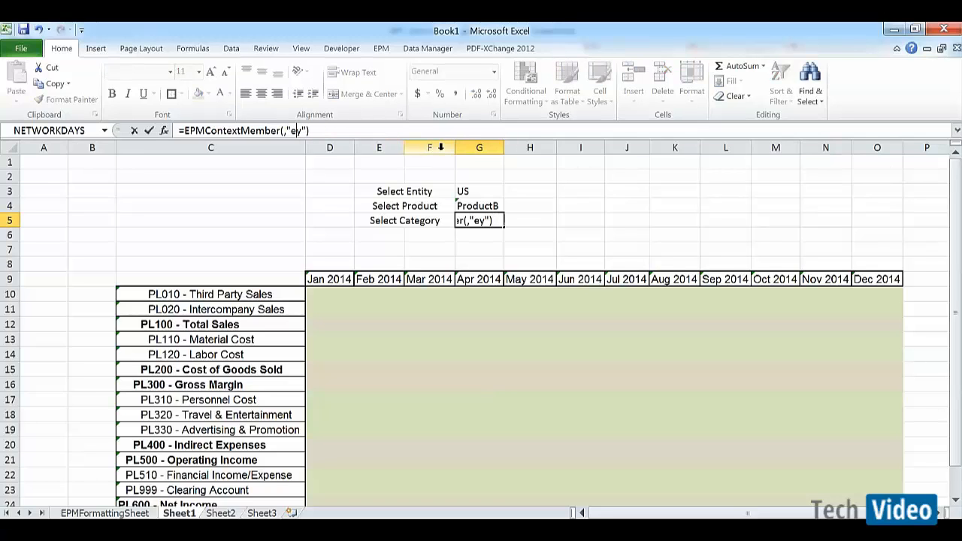
type("ct Categor")
key("Return")
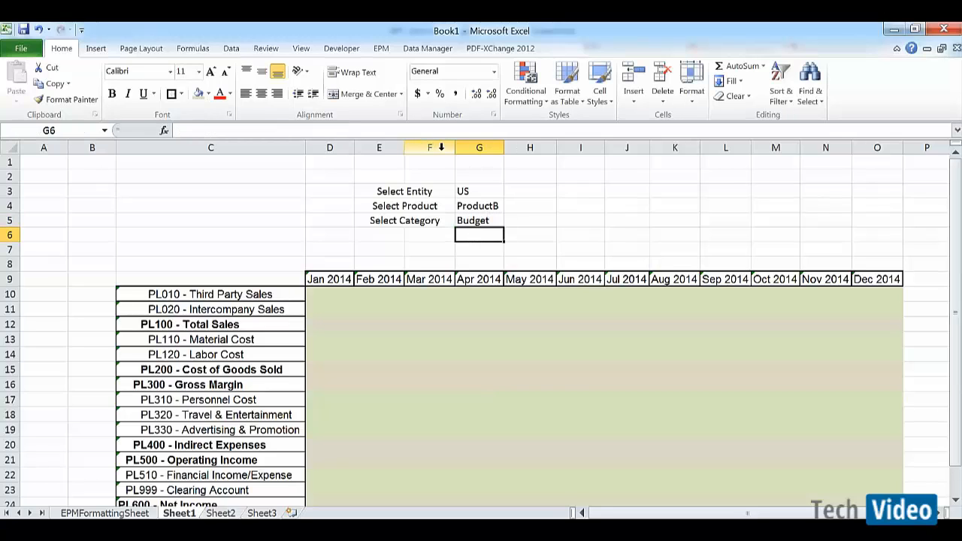
Step: Give the three merged selector labels in E3:F5 the tan fill and apply All Borders to them
key("Up")
key("Up")
key("Up")
key("Left")
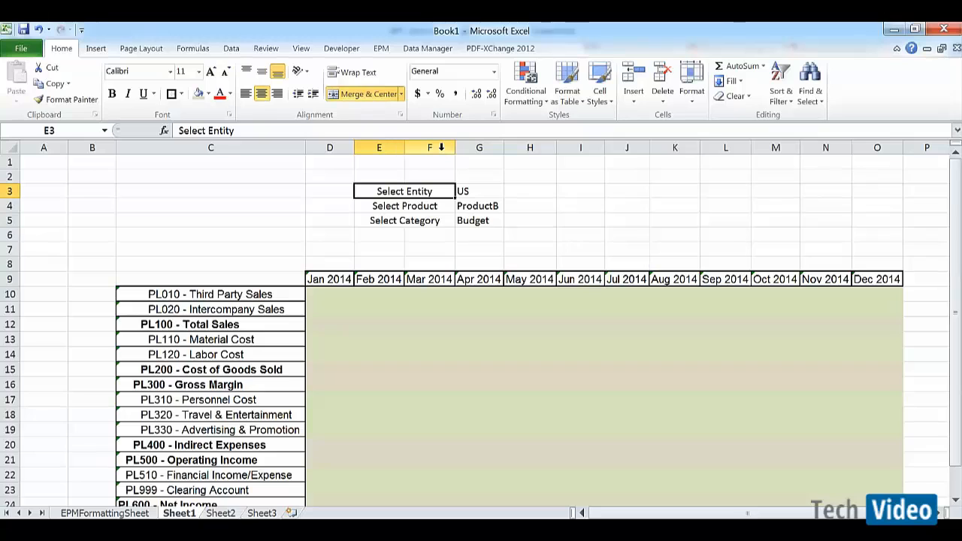
key("shift+Down")
key("shift+Down")
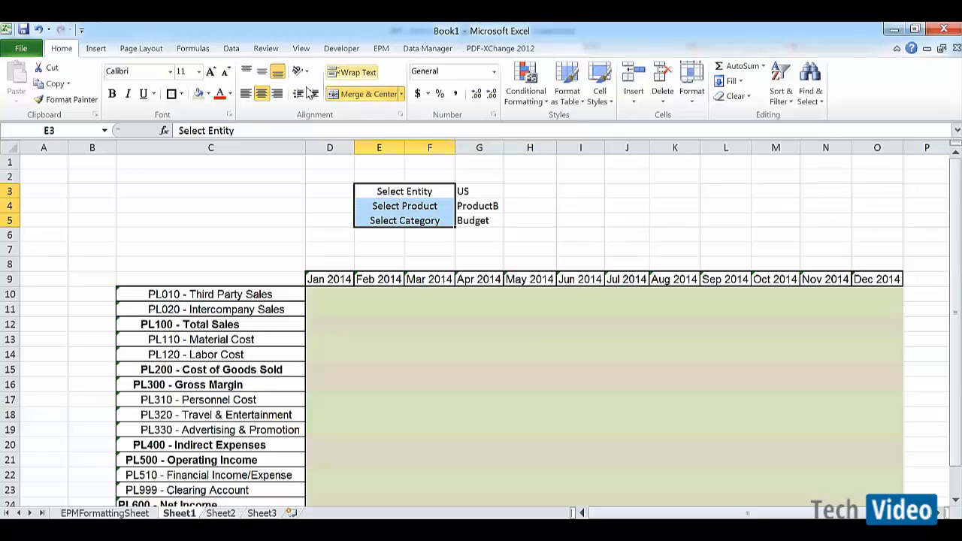
left_click(199, 96)
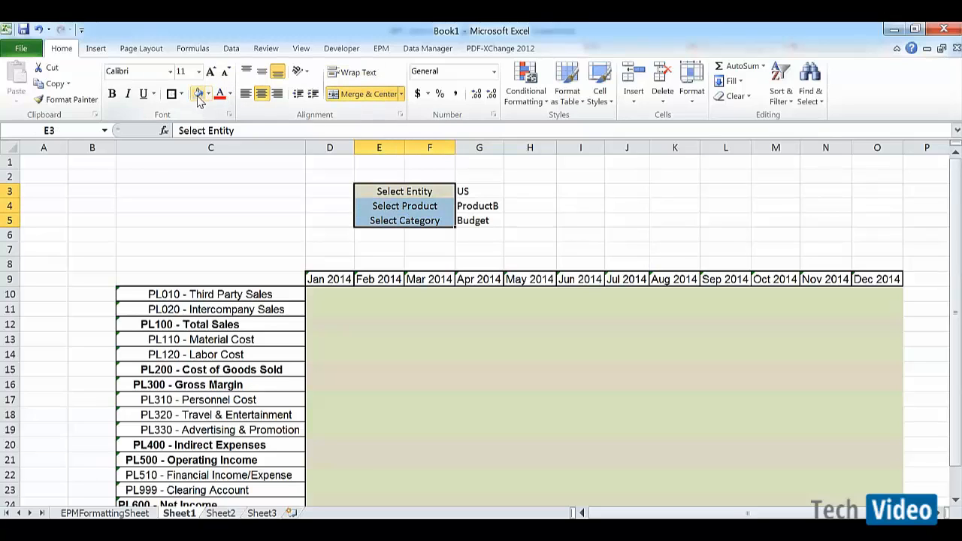
left_click(208, 93)
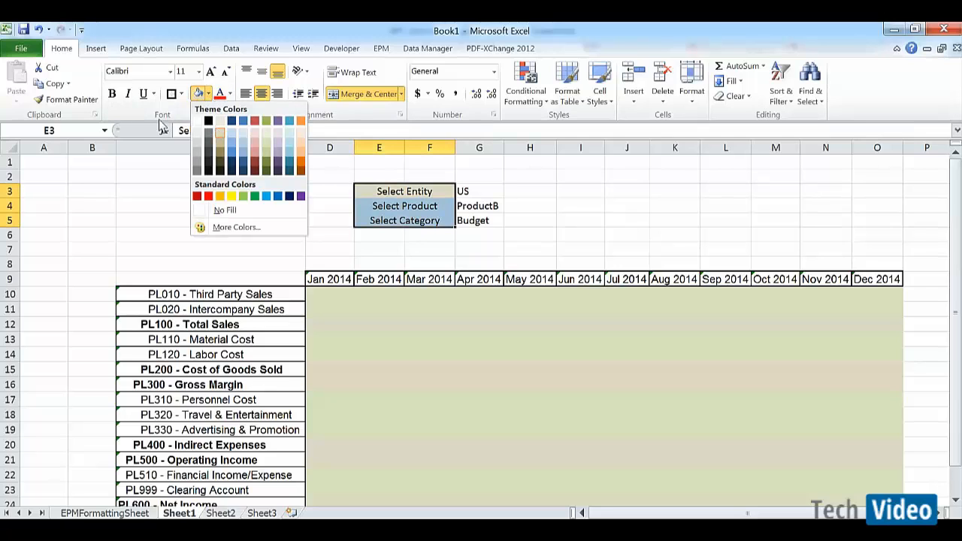
left_click(181, 94)
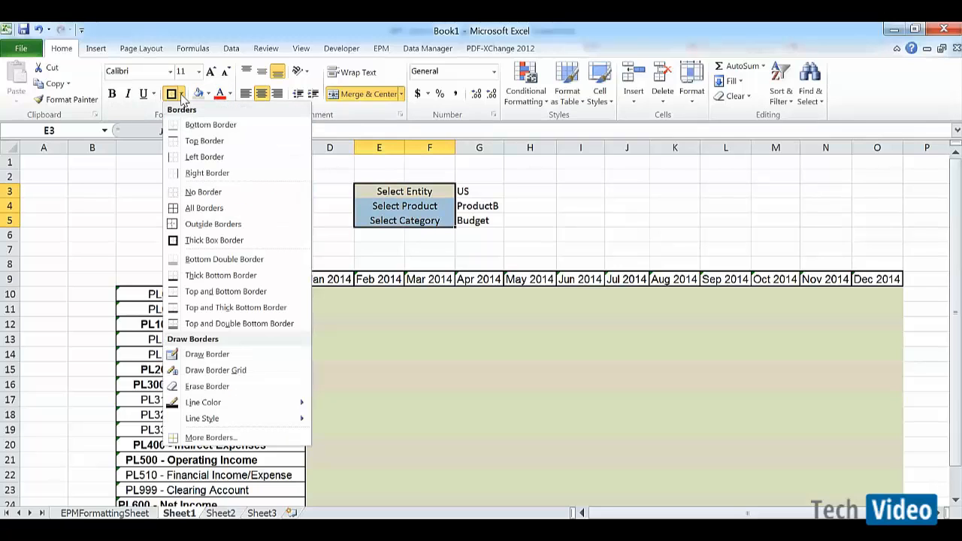
left_click(204, 208)
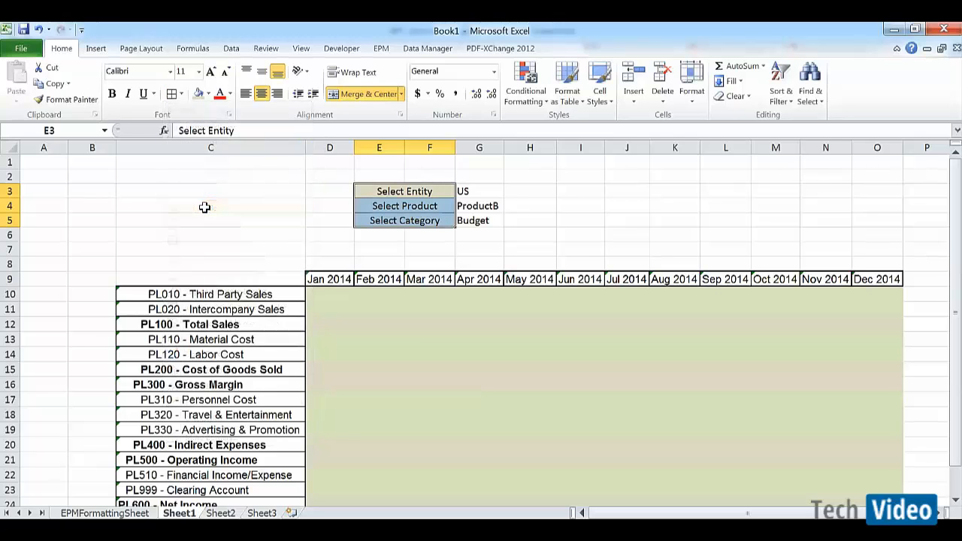
Step: Apply the same tan fill and full borders to the selector values in G3:G5
left_click(467, 191)
left_click_drag(467, 192, 472, 221)
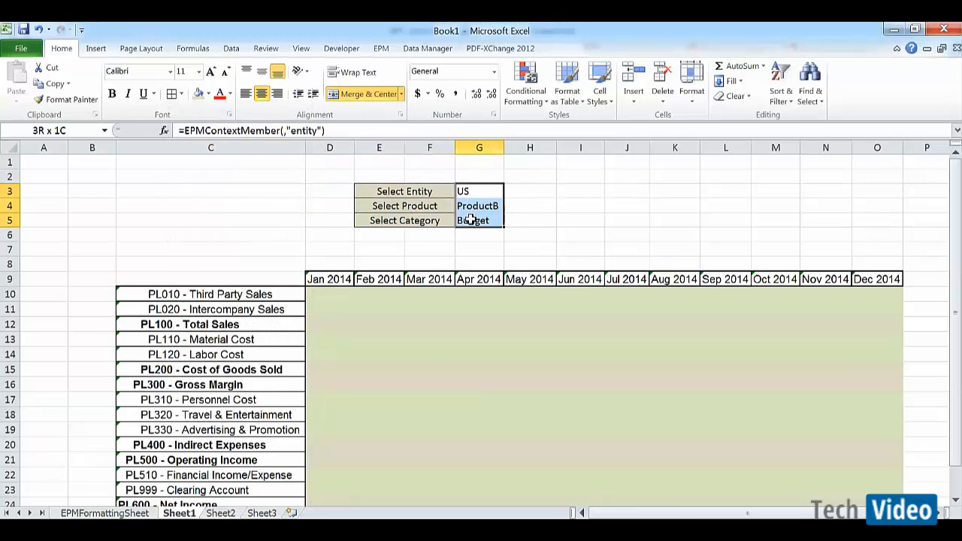
left_click(171, 94)
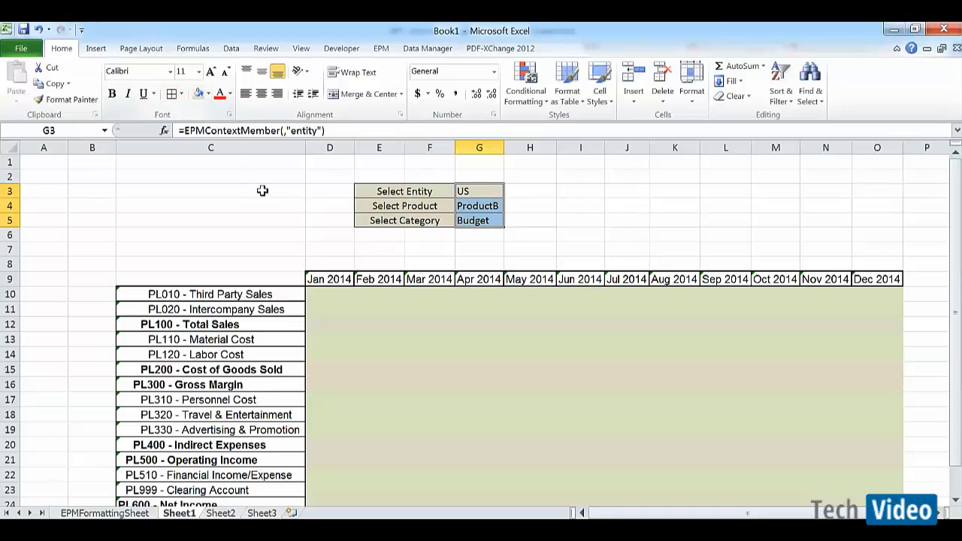
Step: Merge and center cells D1:J1 above the selectors for a form title
left_click(227, 191)
key("Up")
key("Up")
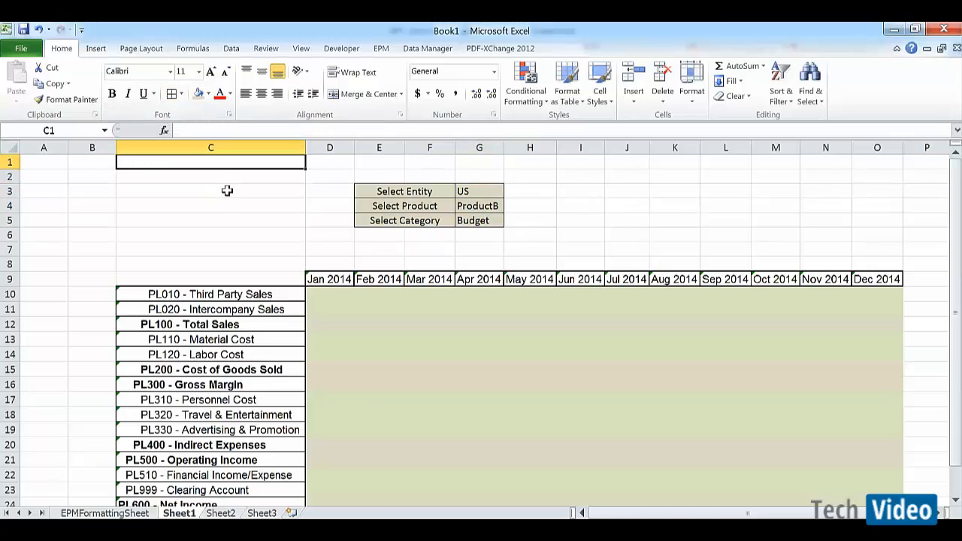
key("Right")
key("shift+Right")
key("shift+Right")
key("shift+Right")
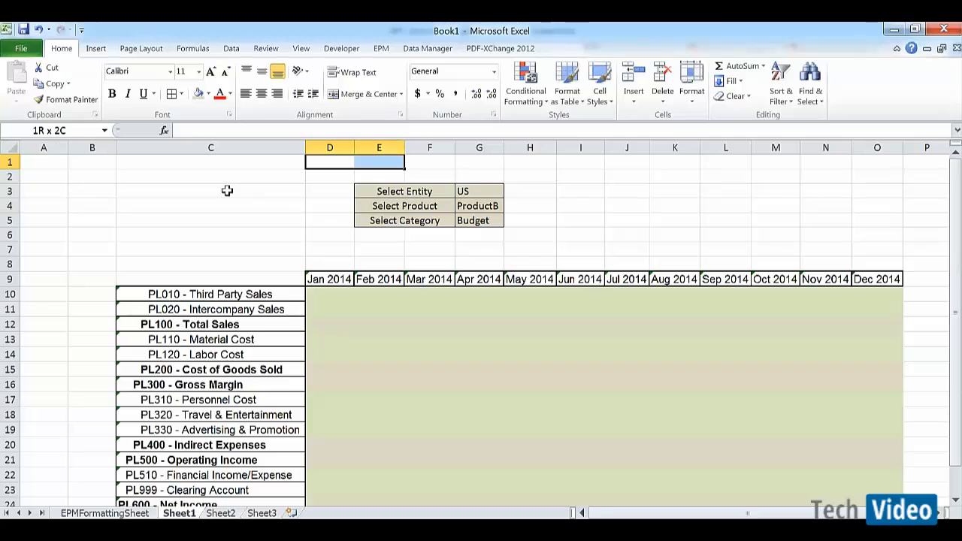
key("shift+Right")
key("shift+Right")
key("shift+Right")
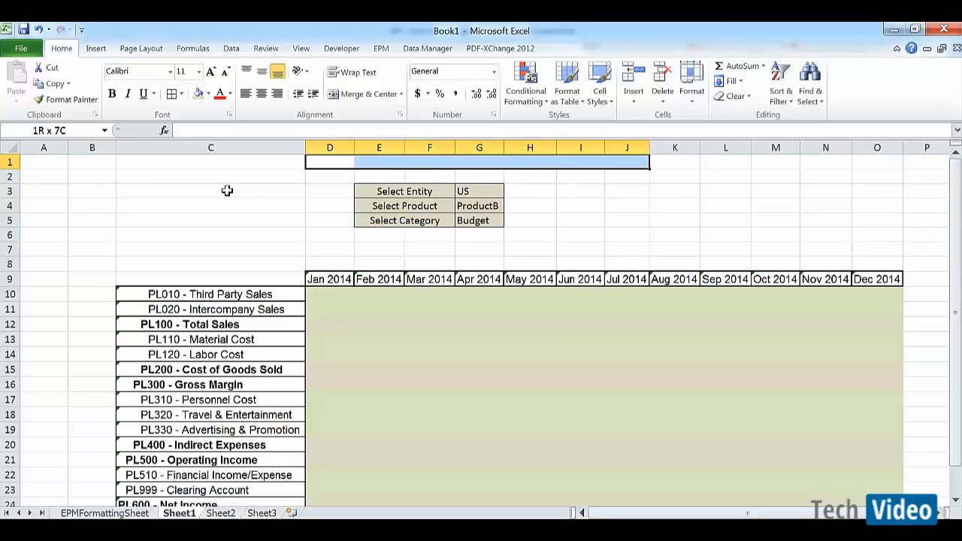
left_click(364, 94)
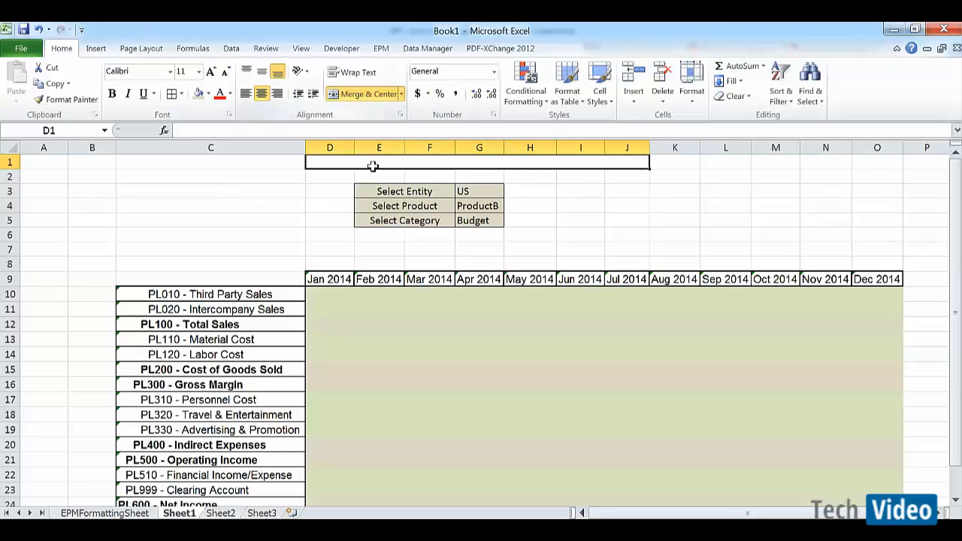
Step: Enter the title Financial Planning Input Form in the merged cell D1
type("Financ")
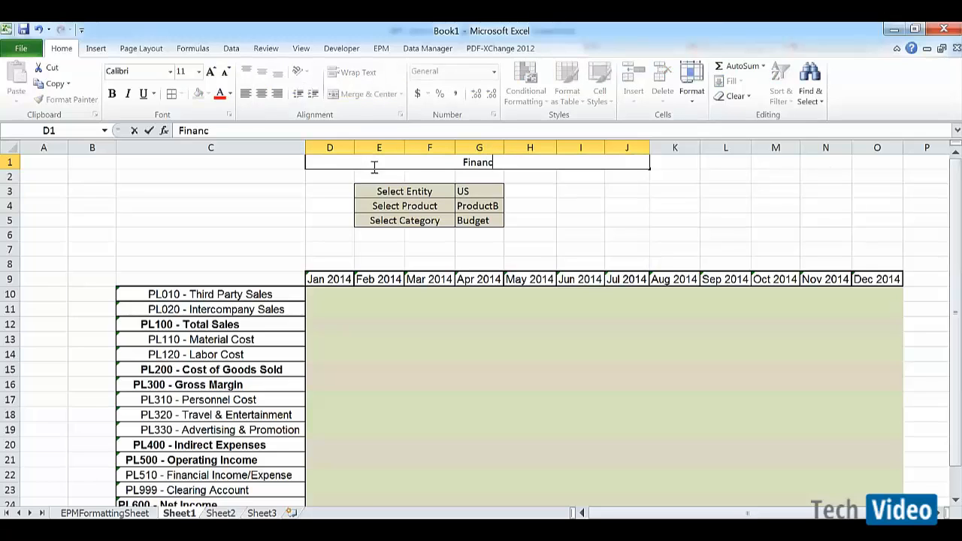
type("ial Pl")
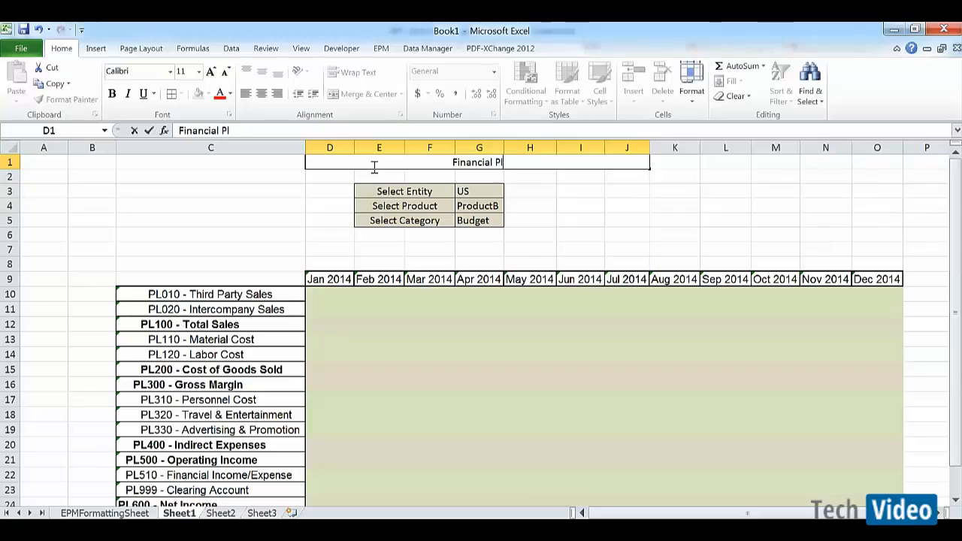
type("anning")
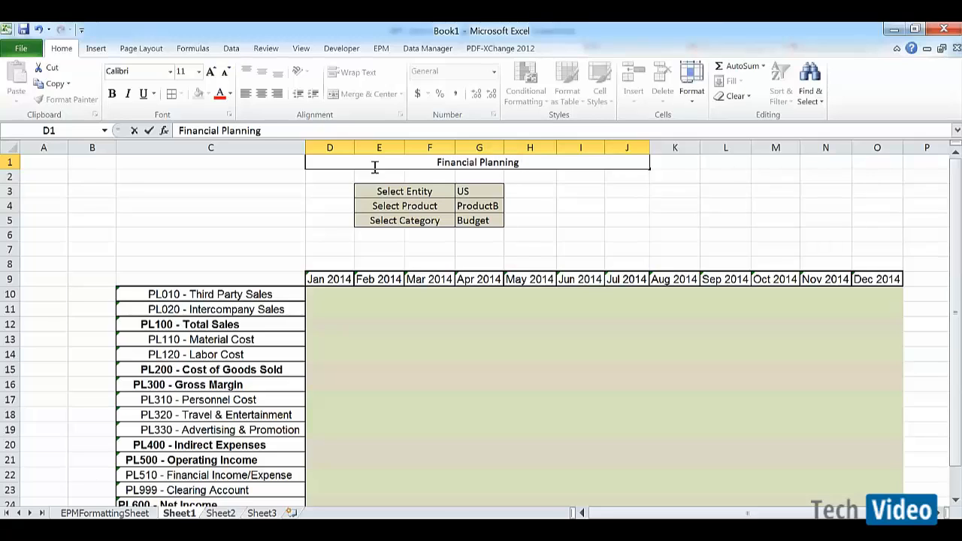
type(" Input")
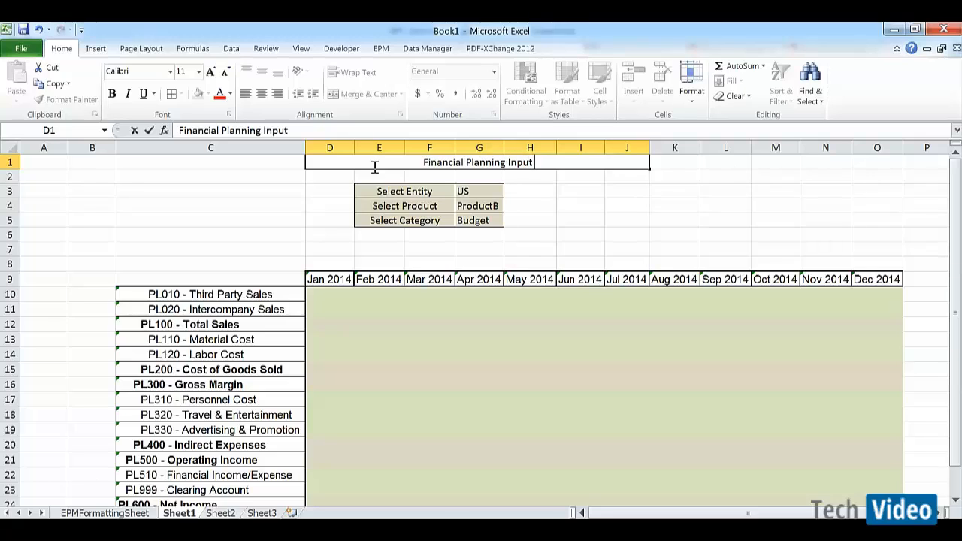
type(" Form")
key("Return")
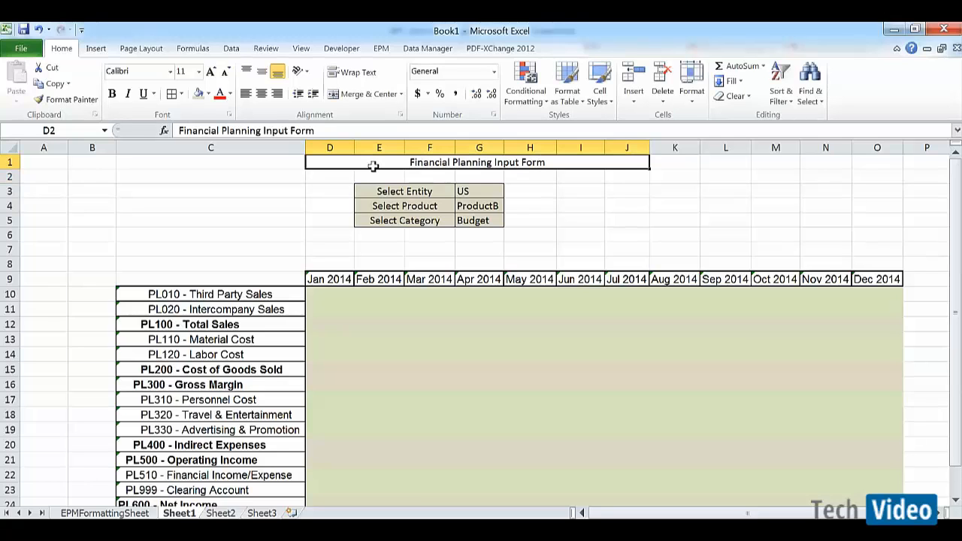
Step: Make the form title in D1:J1 bold, set its font size to 18, and add borders around it
left_click(373, 166)
key("ctrl+b")
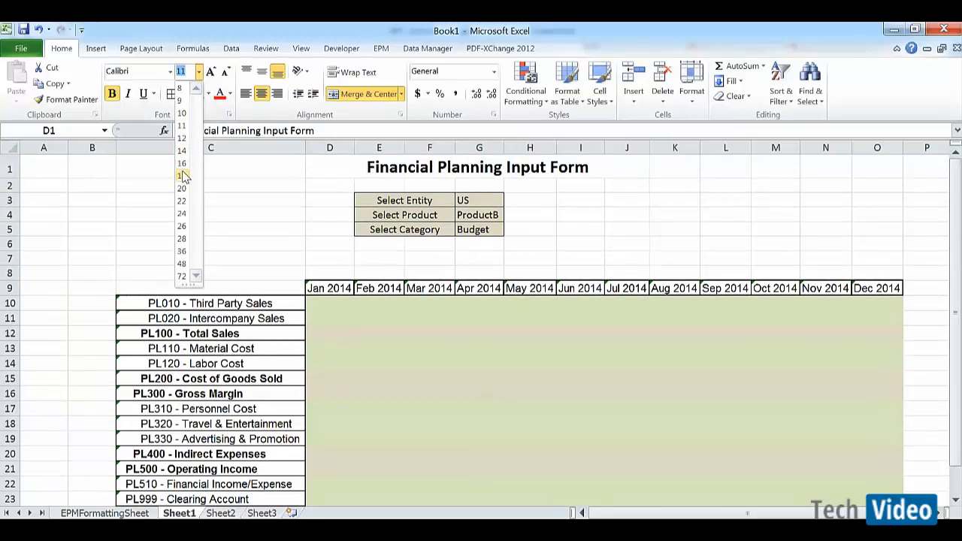
left_click(184, 176)
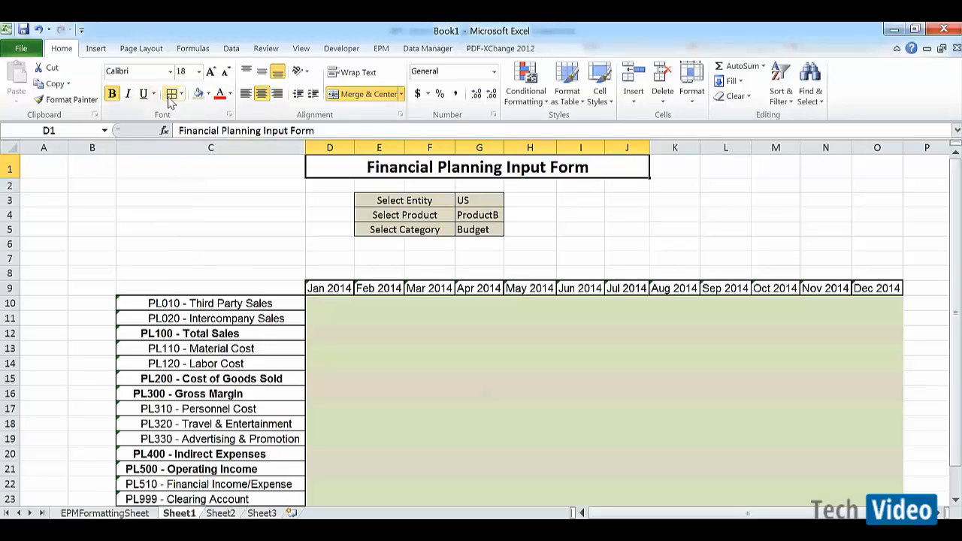
left_click(134, 210)
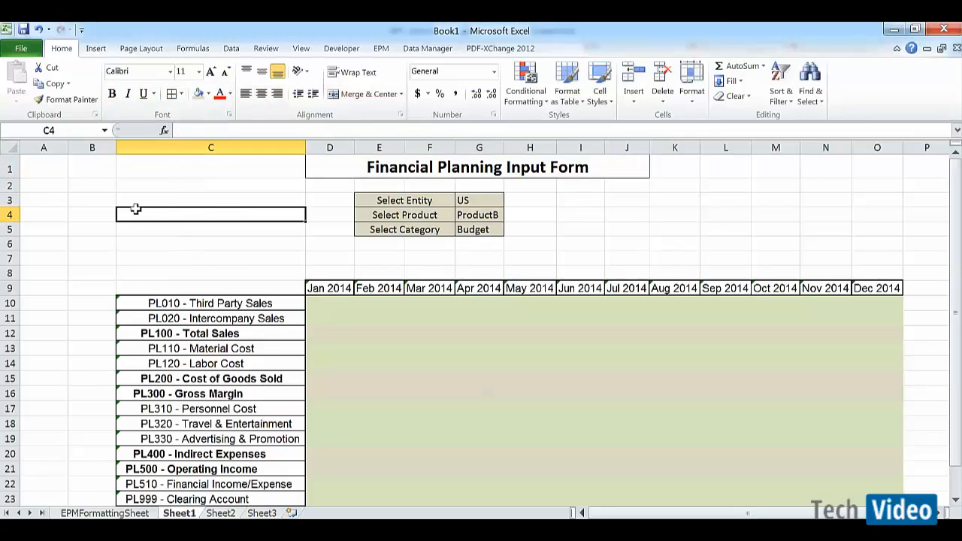
Step: Move the Default Report up two rows so that its data area starts at D8
left_click(323, 305)
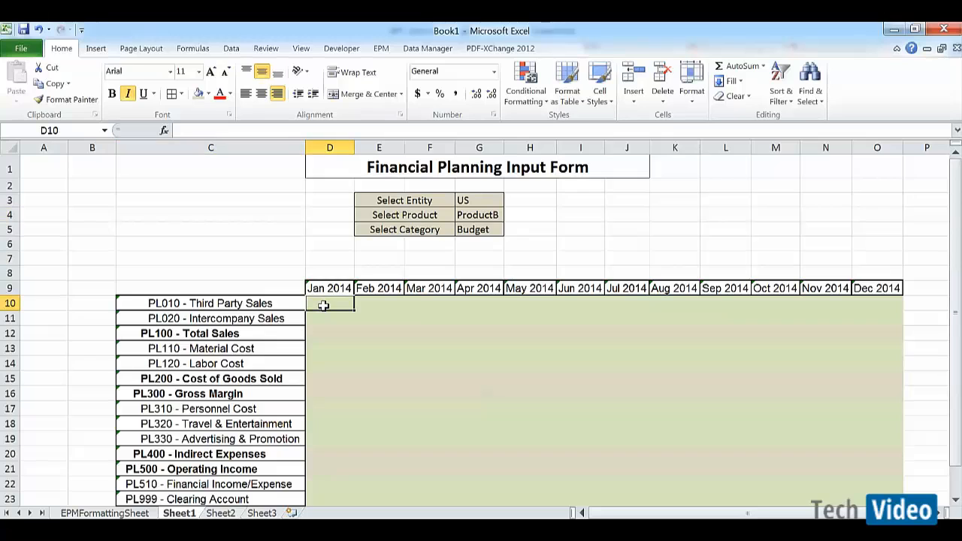
key("Up")
key("Up")
key("Up")
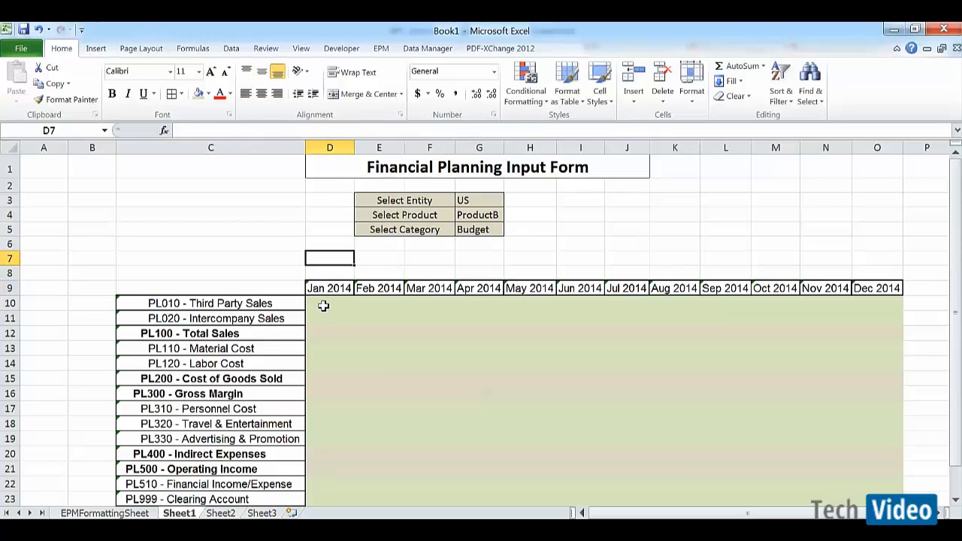
left_click(381, 48)
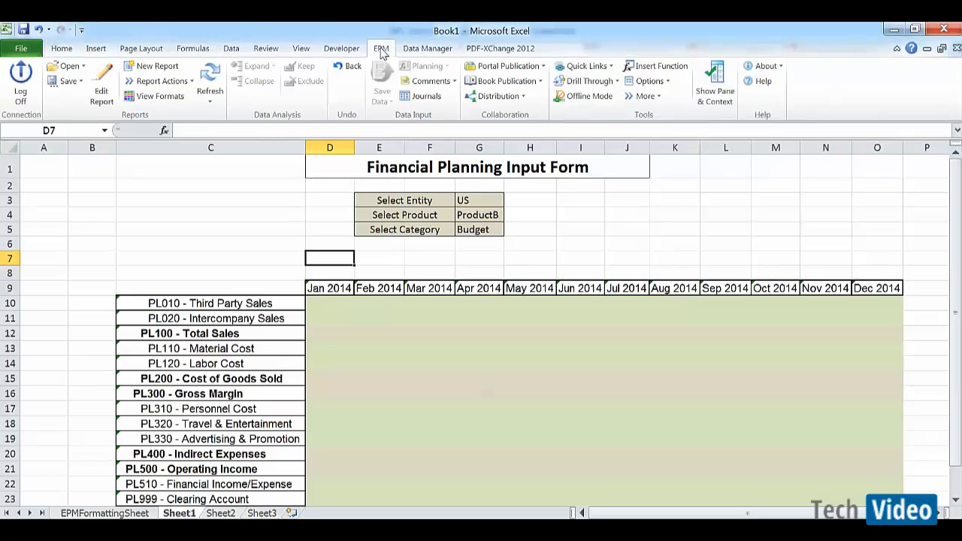
left_click(101, 83)
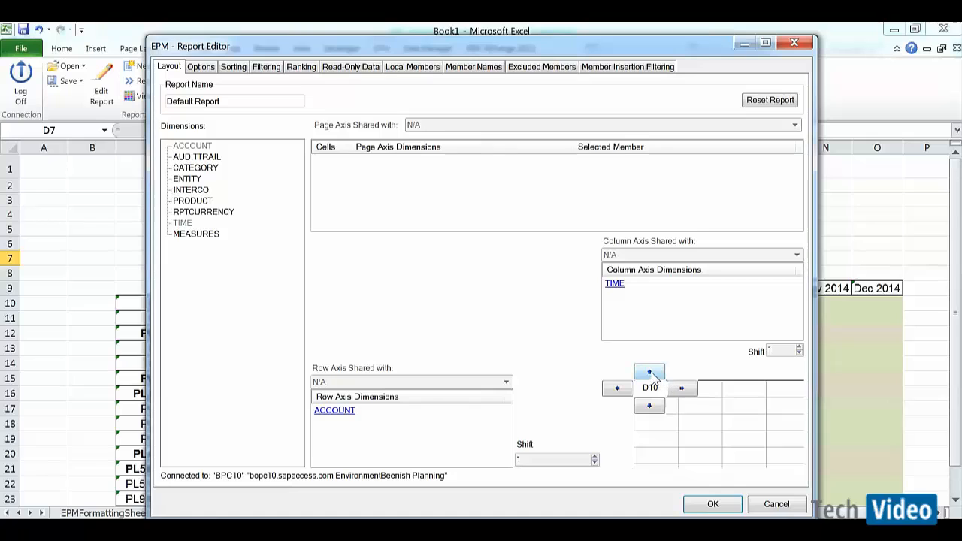
left_click(649, 373)
left_click(649, 372)
left_click(712, 505)
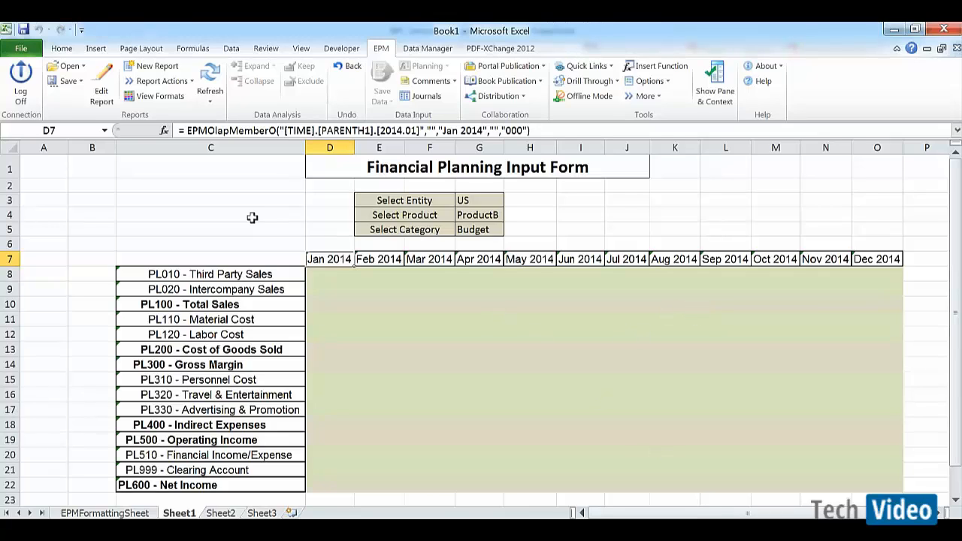
Step: Hide the gridlines, the row and column headings, and the formula bar
left_click(300, 50)
left_click(177, 95)
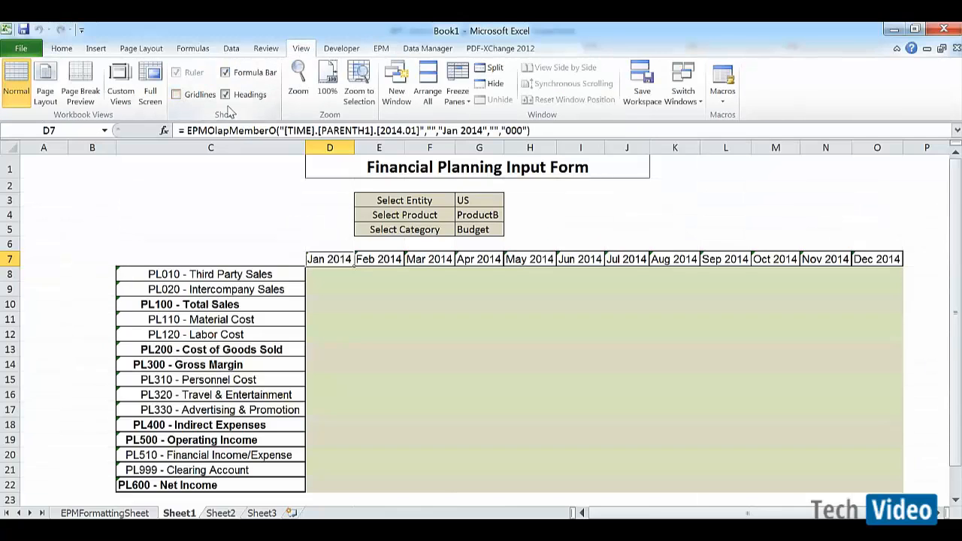
left_click(226, 95)
left_click(226, 72)
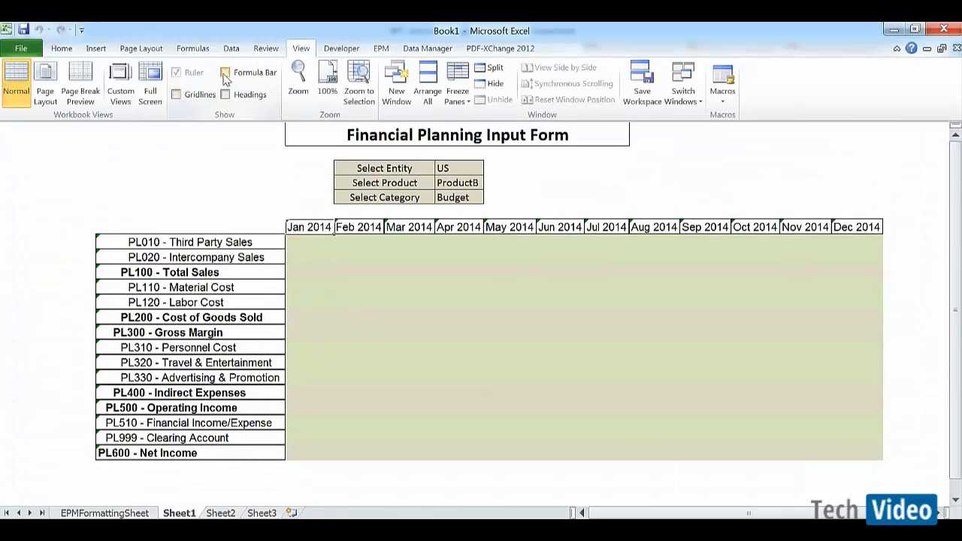
left_click(200, 196)
left_click(399, 323)
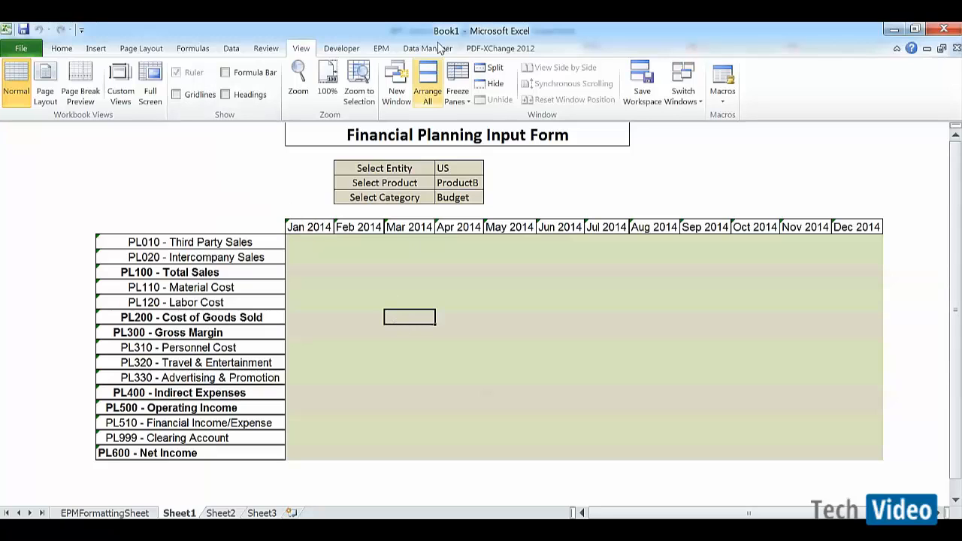
Step: Enable Use as Input Form in the EPM sheet options and refresh the report
left_click(382, 50)
left_click(354, 285)
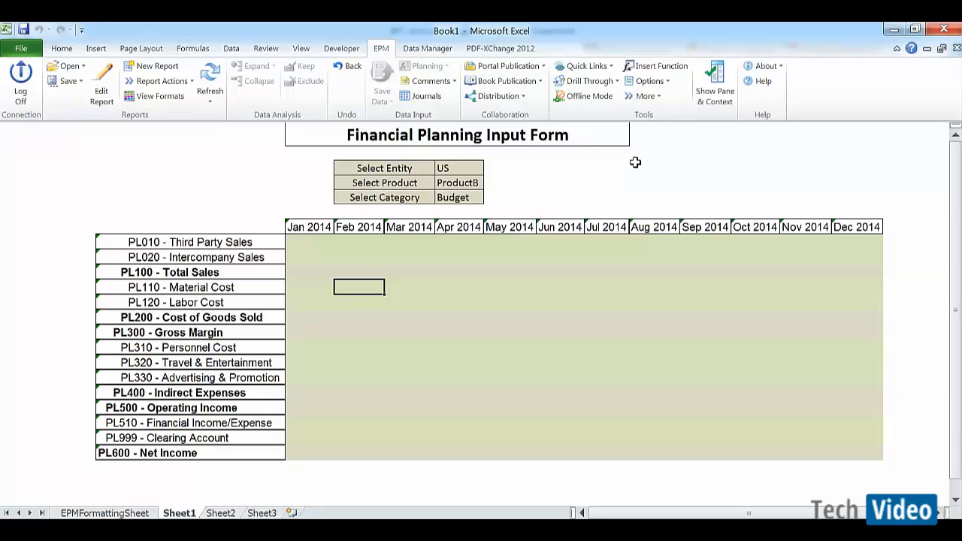
left_click(645, 82)
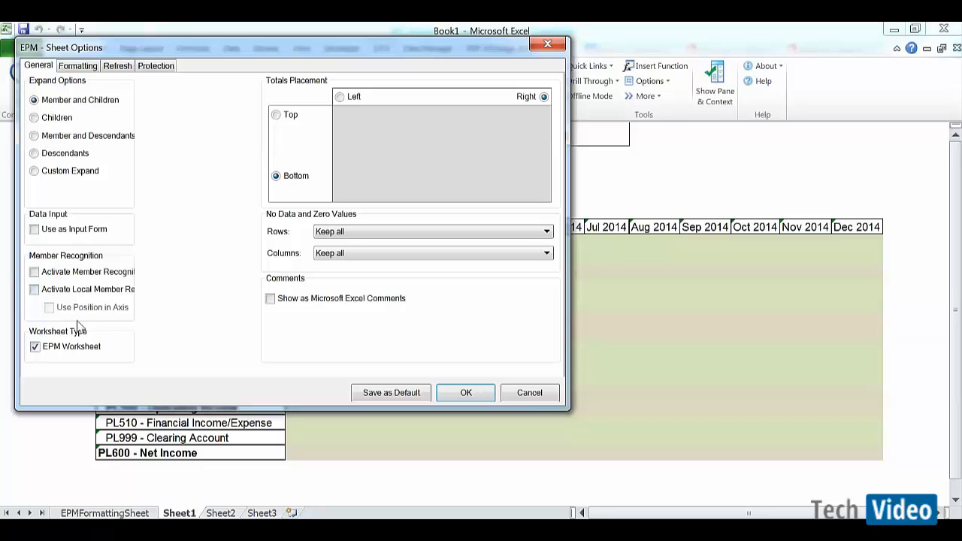
left_click(72, 233)
left_click(464, 394)
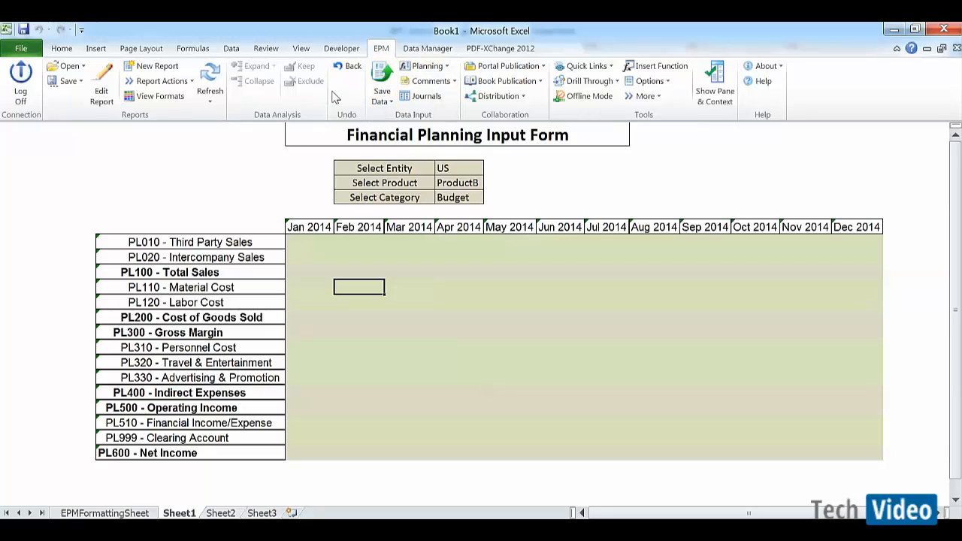
left_click(210, 83)
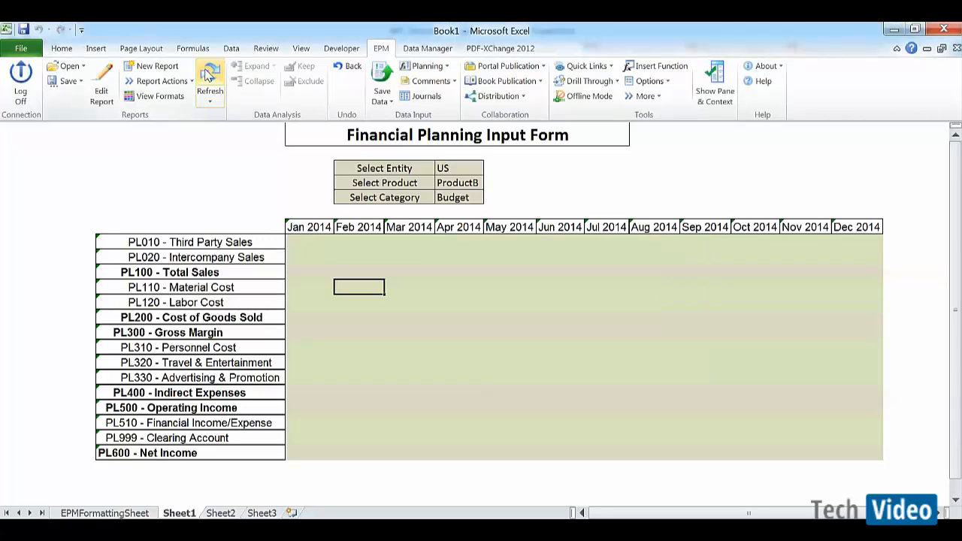
Step: Enter the Jan 2014 values 5000 for Third Party Sales, 2000 for Material Cost and 800 for Labor Cost
left_click(315, 238)
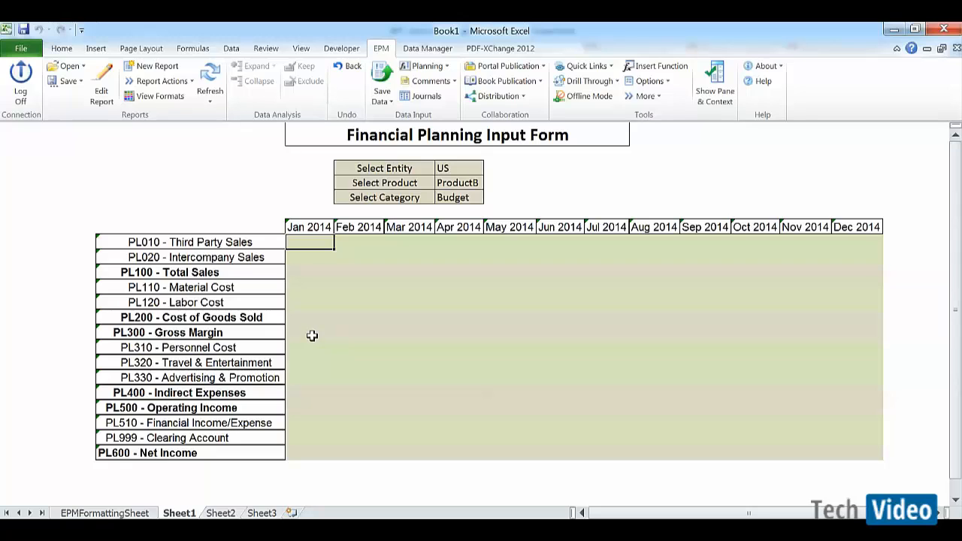
type("5000")
key("Return")
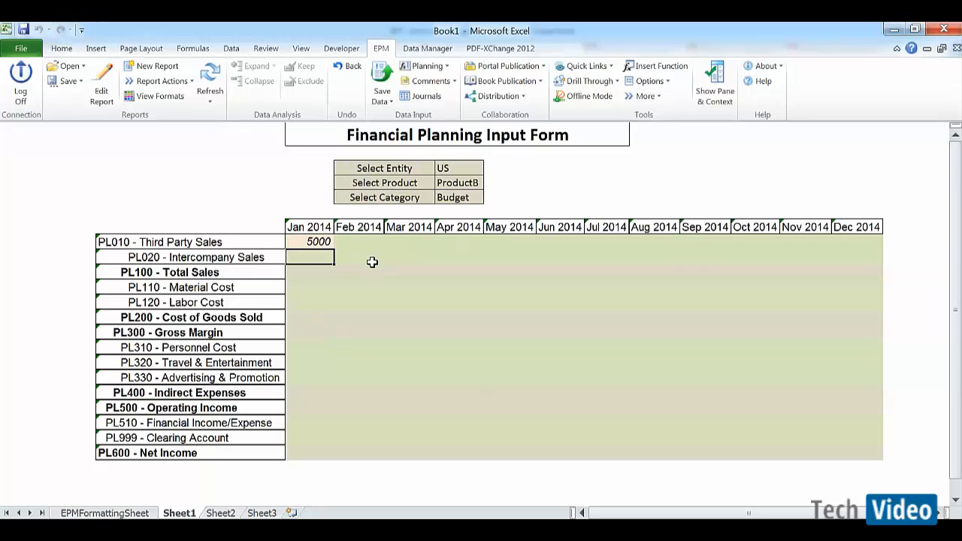
left_click(308, 286)
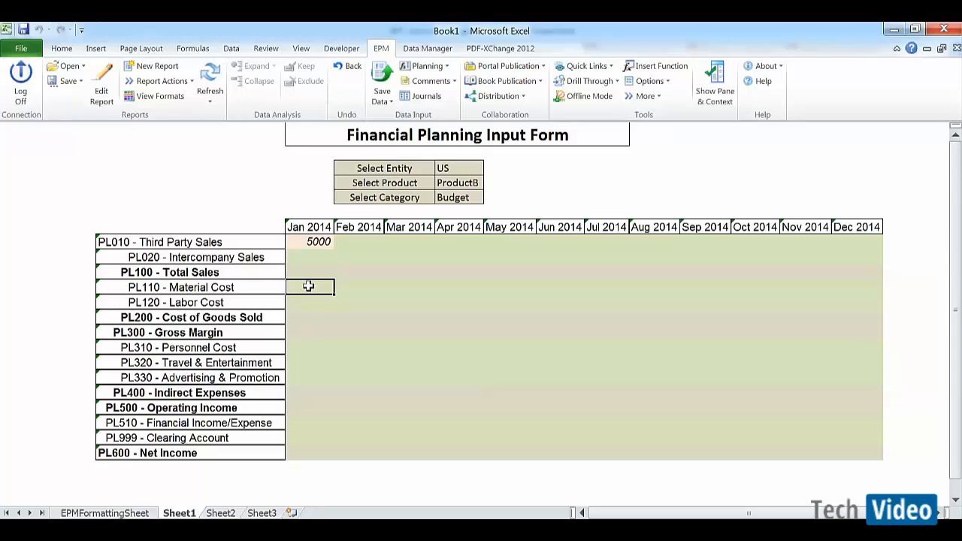
type("2000")
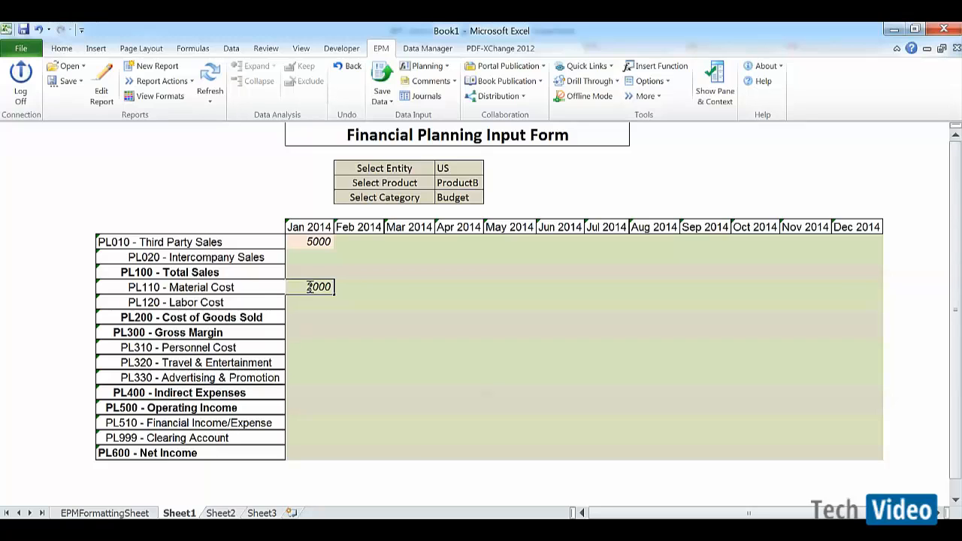
key("Return")
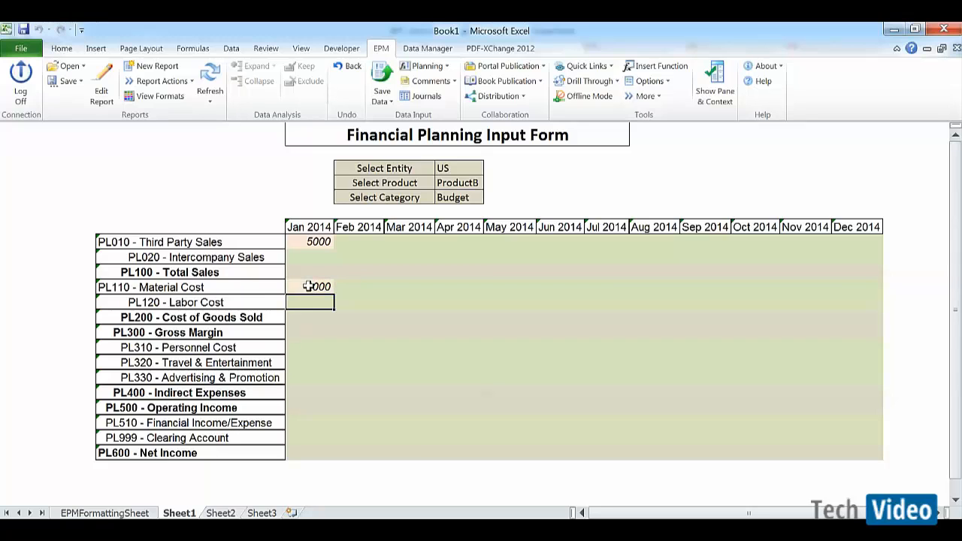
type("800")
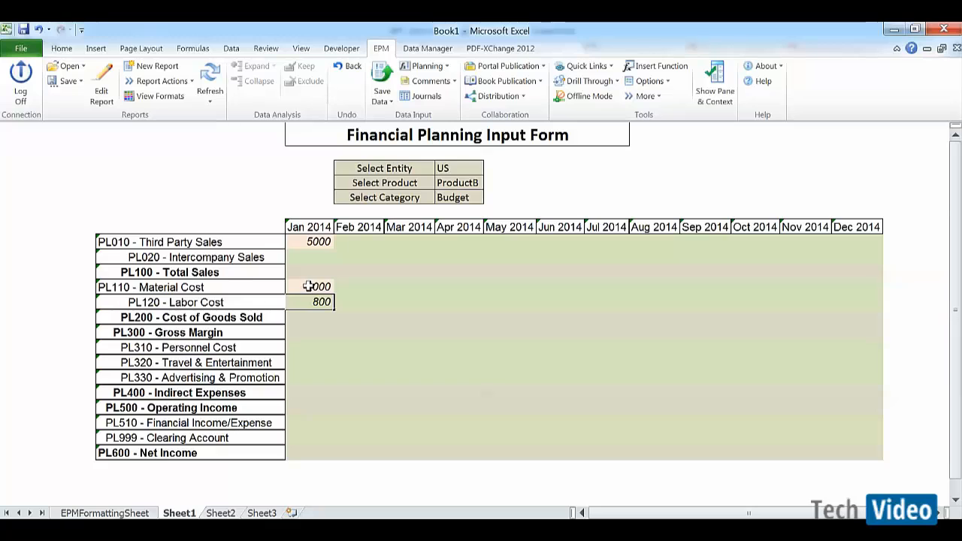
key("Return")
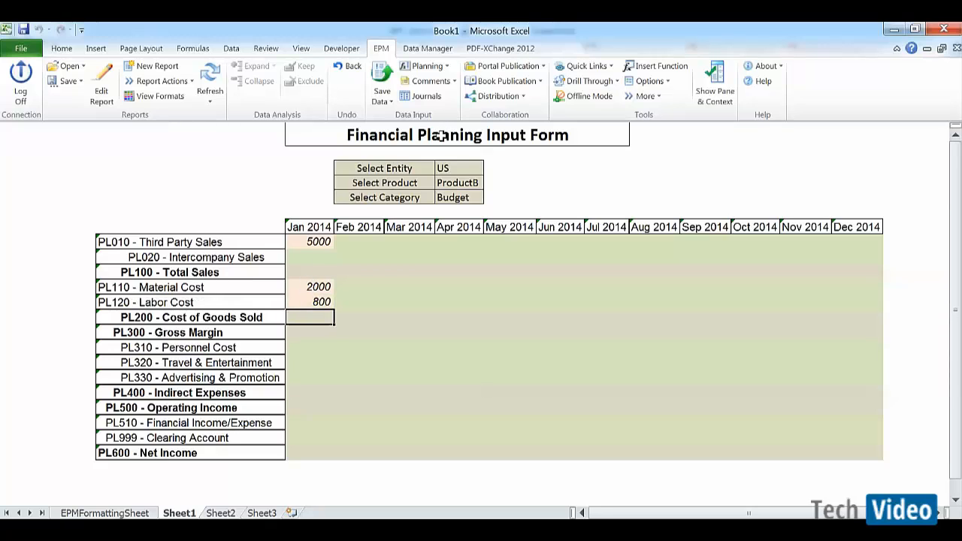
Step: Enter the Jan 2014 values 100 for Advertising & Promotion and 350 for Travel & Entertainment
key("Down")
key("Down")
key("Down")
key("Down")
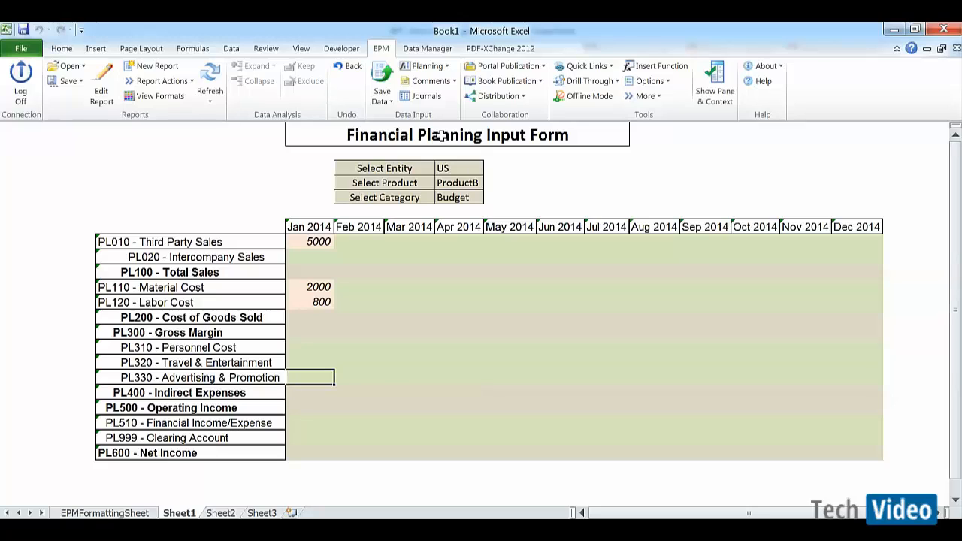
type("100")
key("Up")
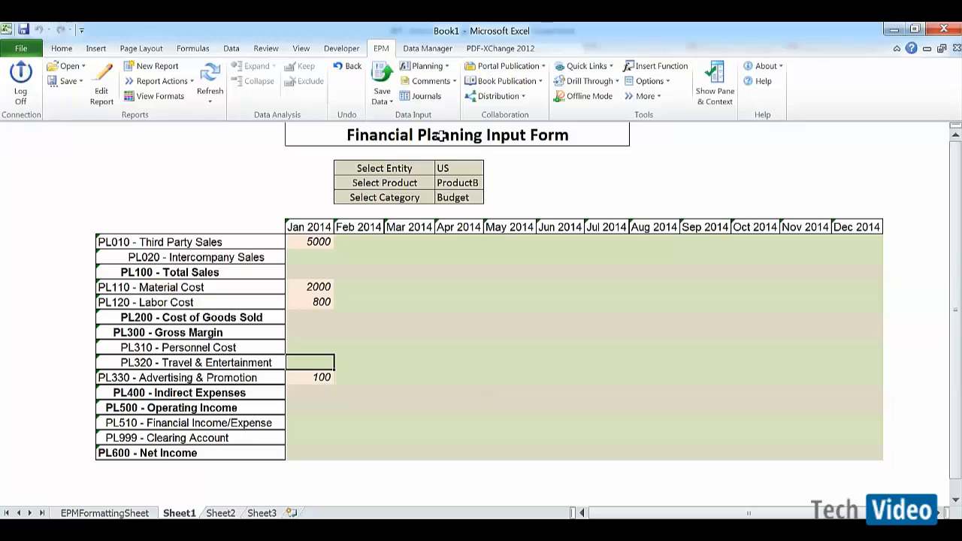
type("350")
key("Return")
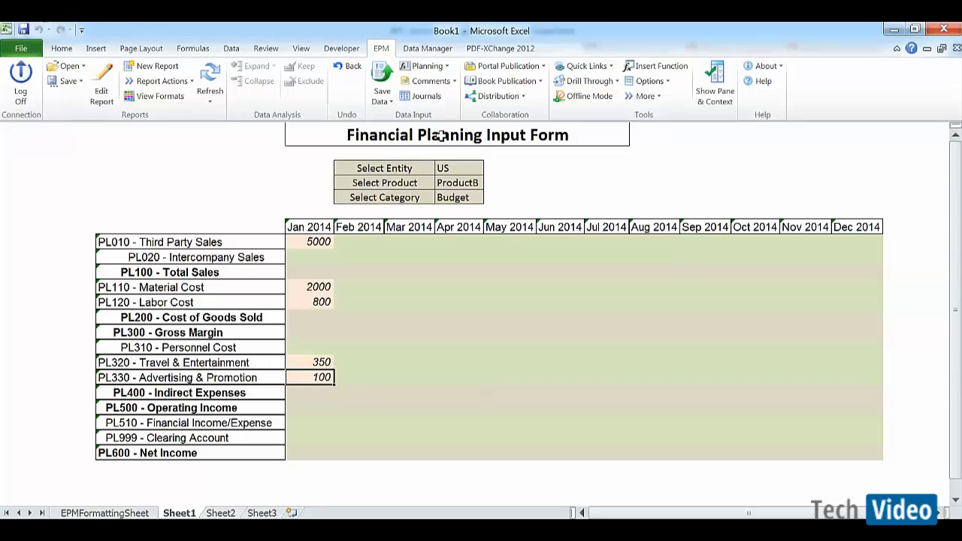
key("Down")
key("Down")
key("Down")
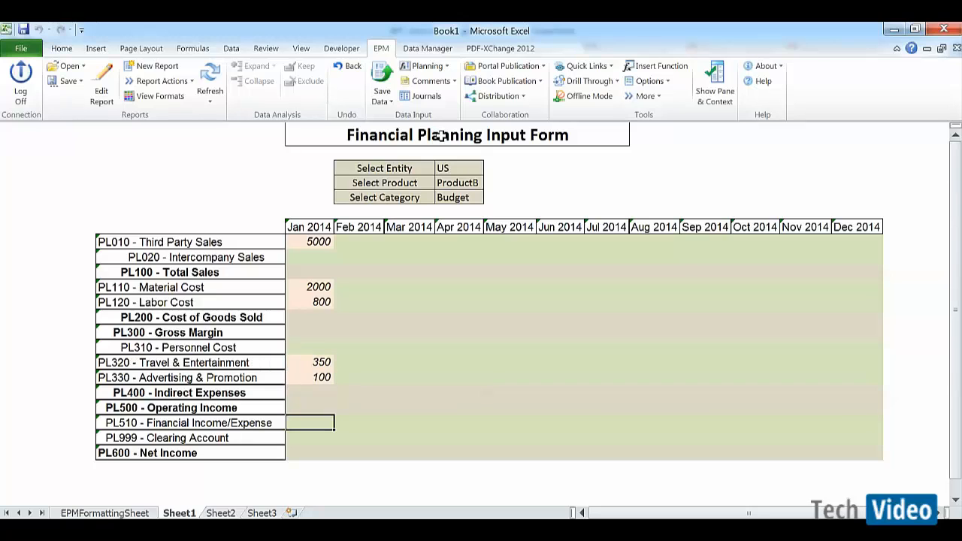
Step: Save the entered planning data to the Planning model, accept the save results and select Net Income for Jan 2014
left_click(382, 82)
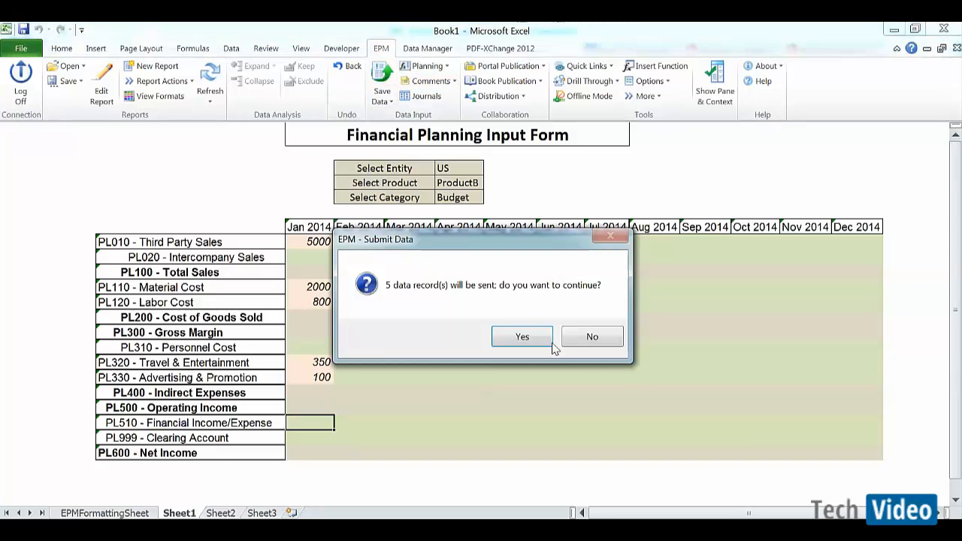
left_click(526, 335)
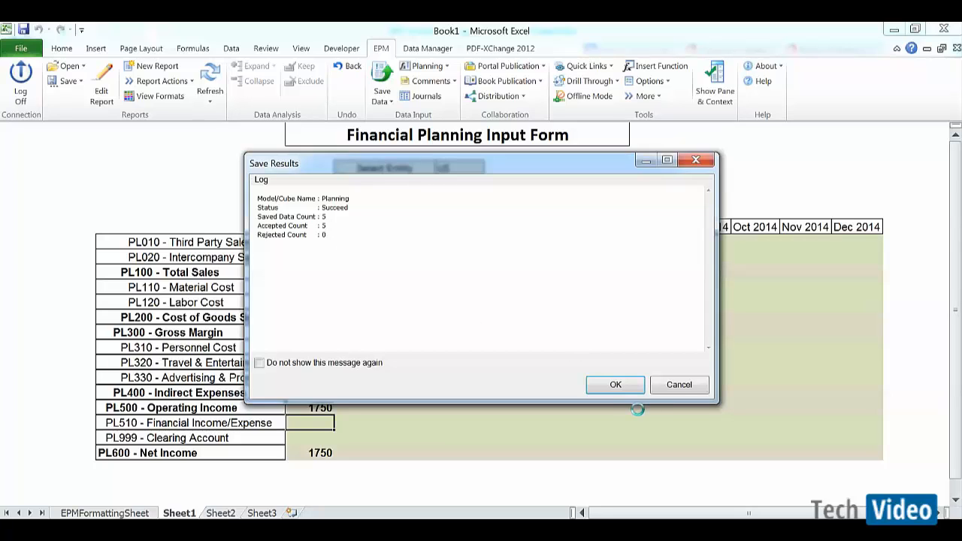
left_click(616, 385)
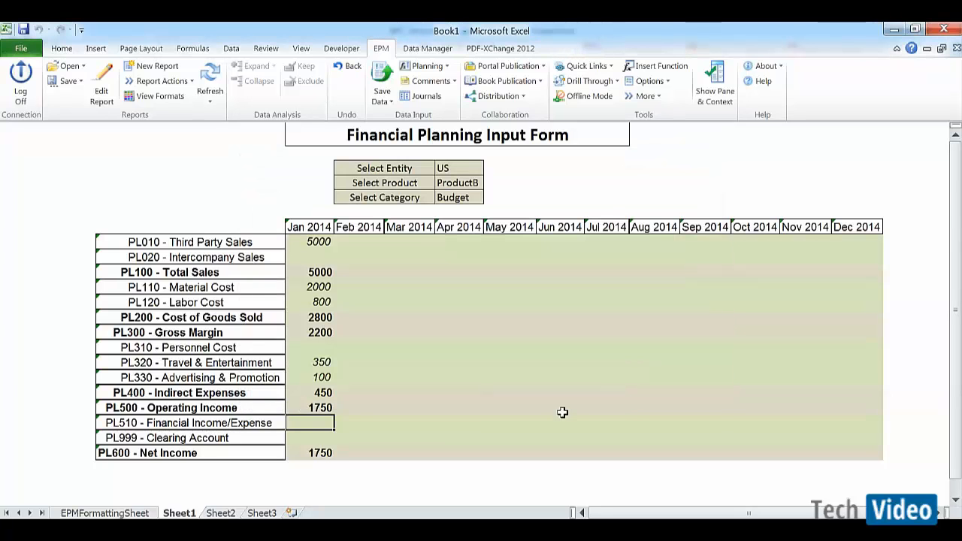
left_click(329, 454)
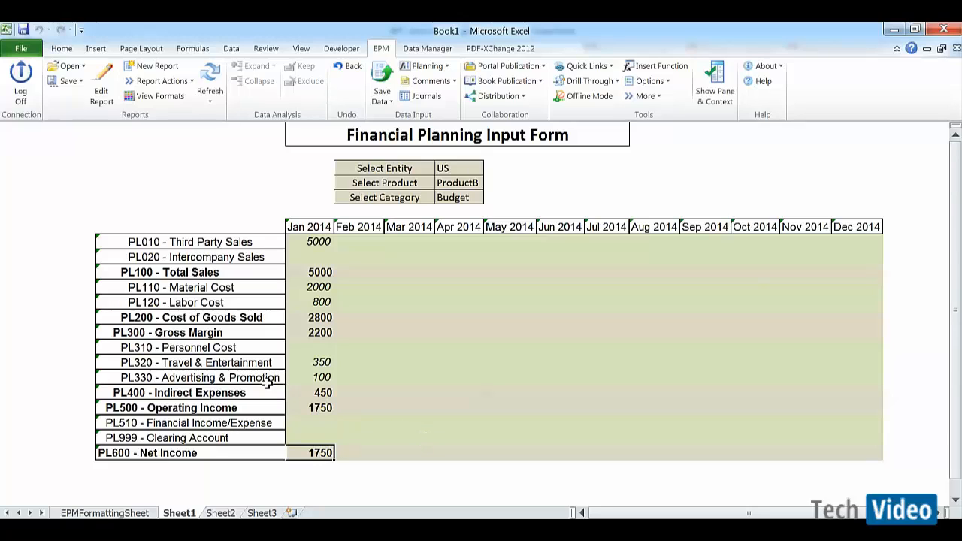
Step: Try to overwrite the Jan 2014 Total Sales value with 6000 and save it to the model
left_click(314, 272)
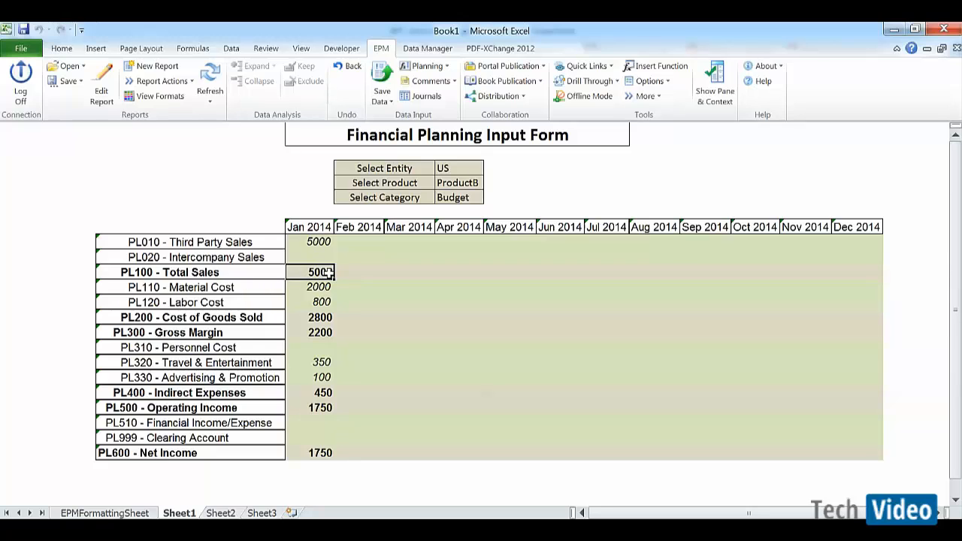
type("6")
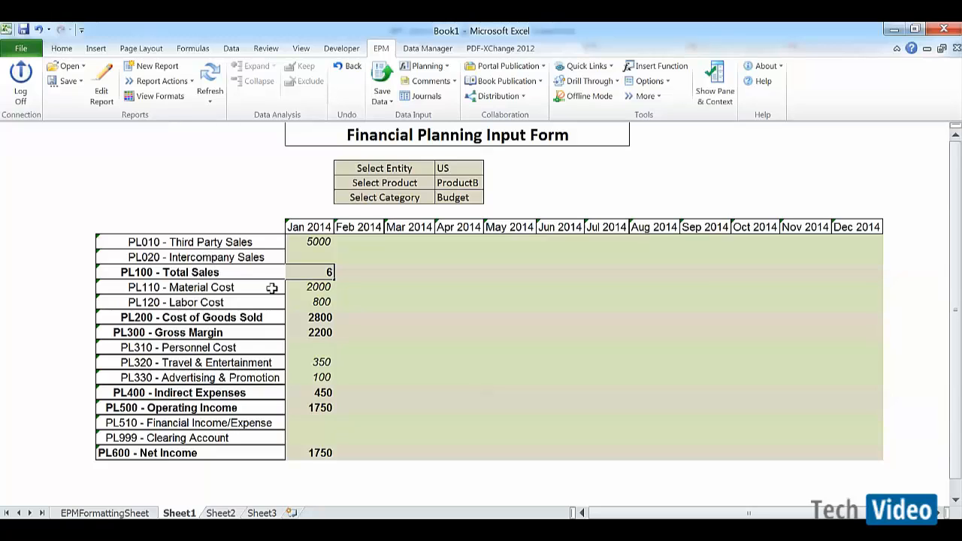
type("000")
key("Return")
left_click(381, 75)
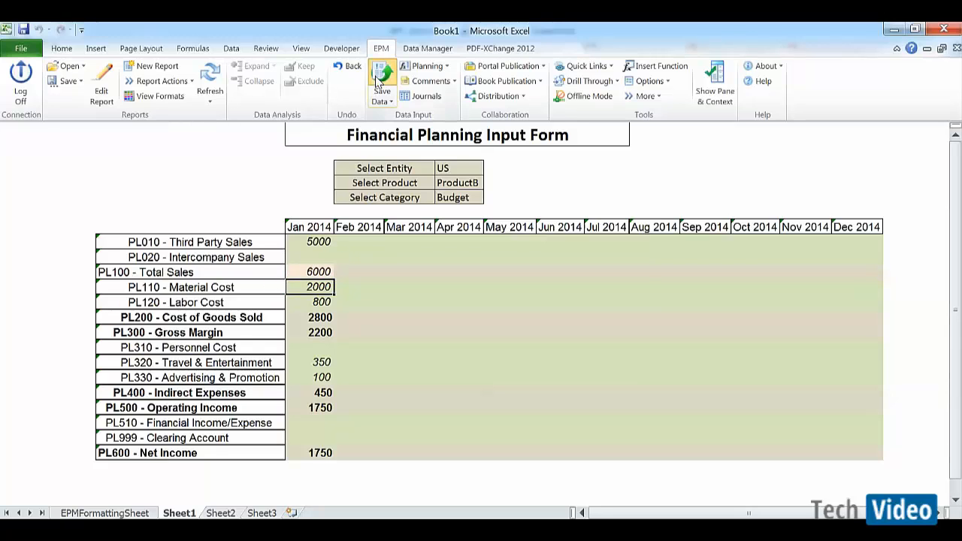
left_click(504, 338)
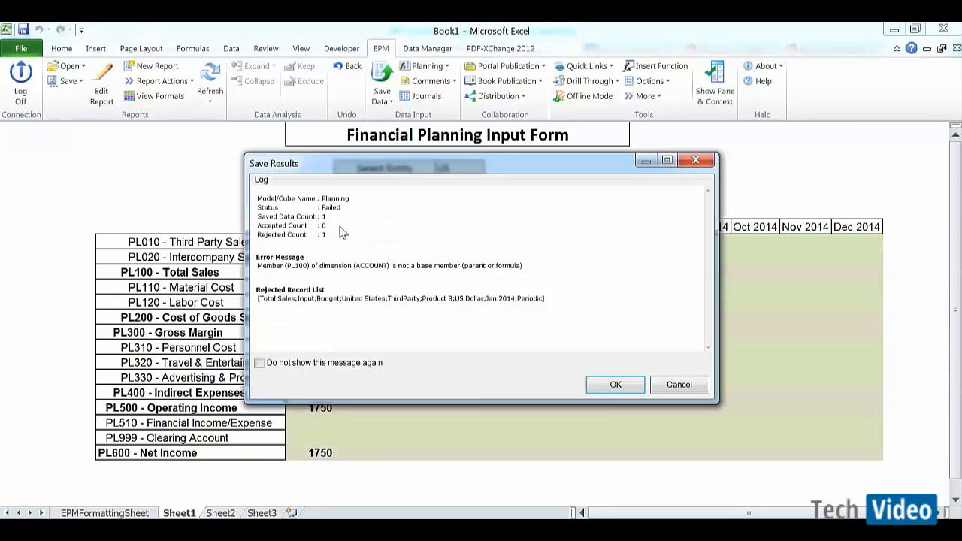
left_click(615, 385)
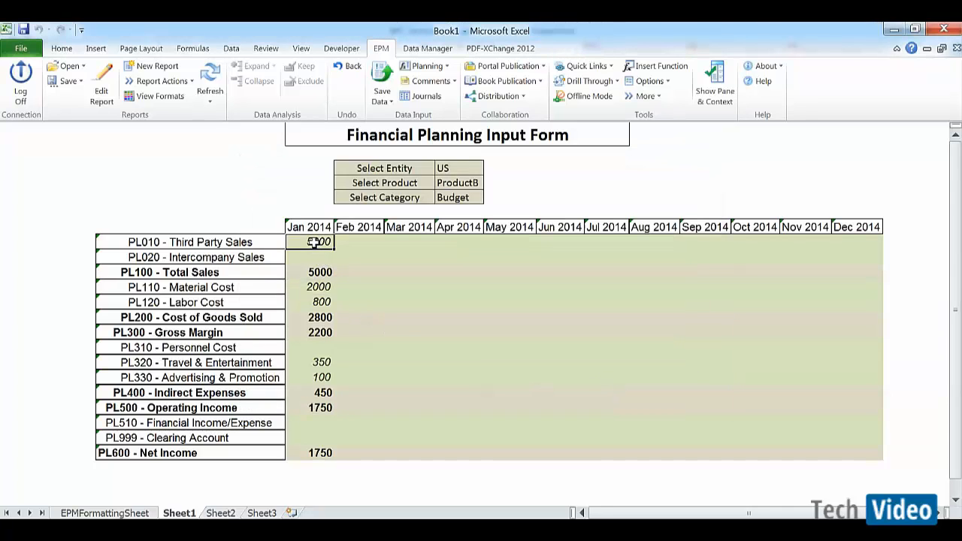
Step: Change the Jan 2014 Third Party Sales value for Product B to 6000 and save it to the Planning model
left_click(313, 242)
type("6000")
key("Return")
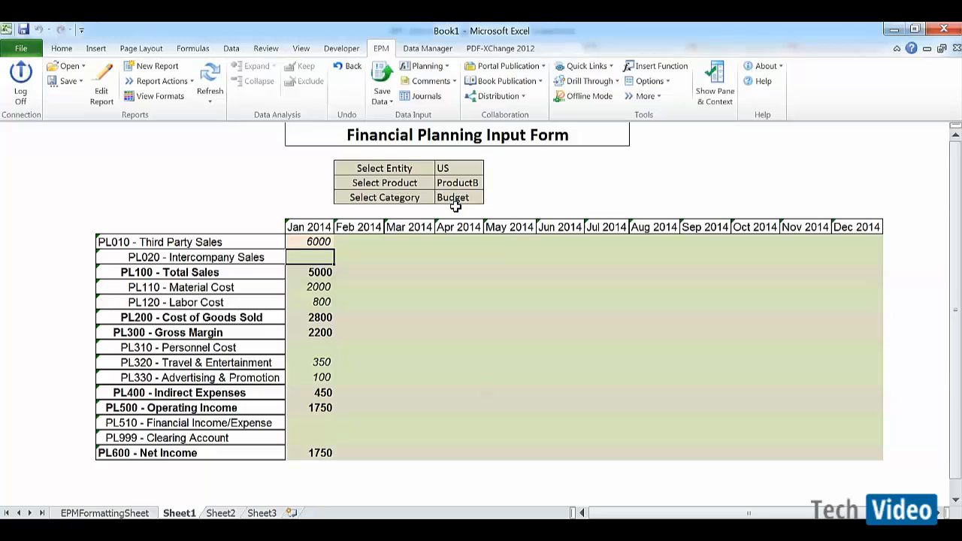
left_click(382, 75)
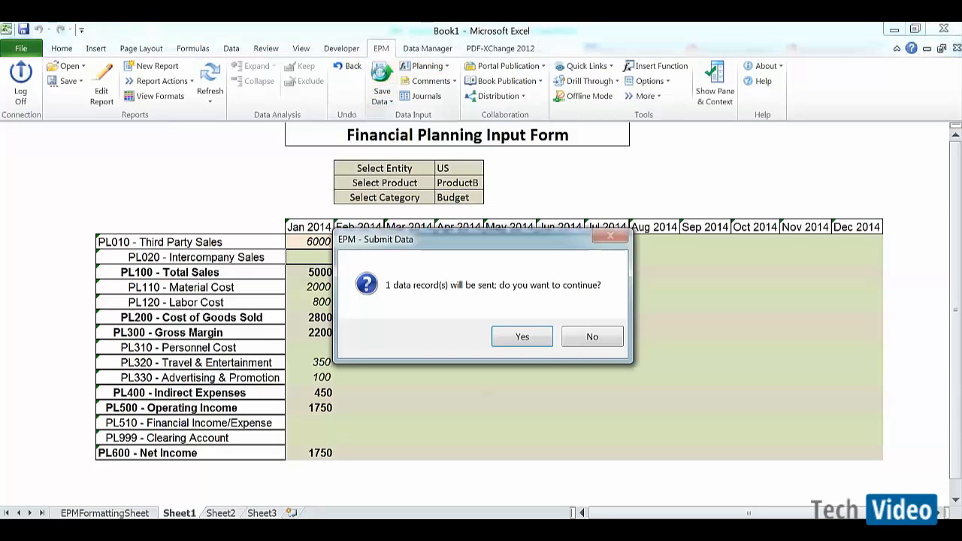
left_click(520, 337)
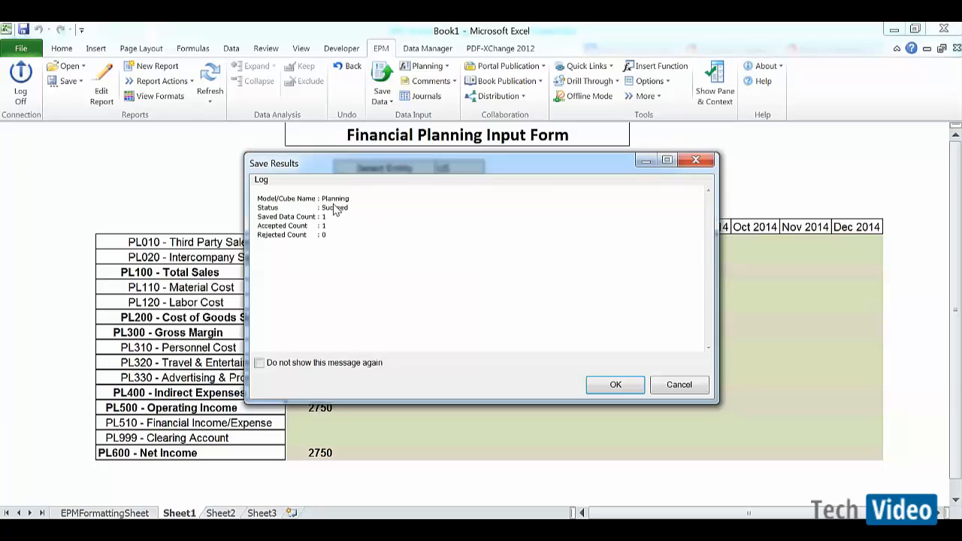
left_click(615, 385)
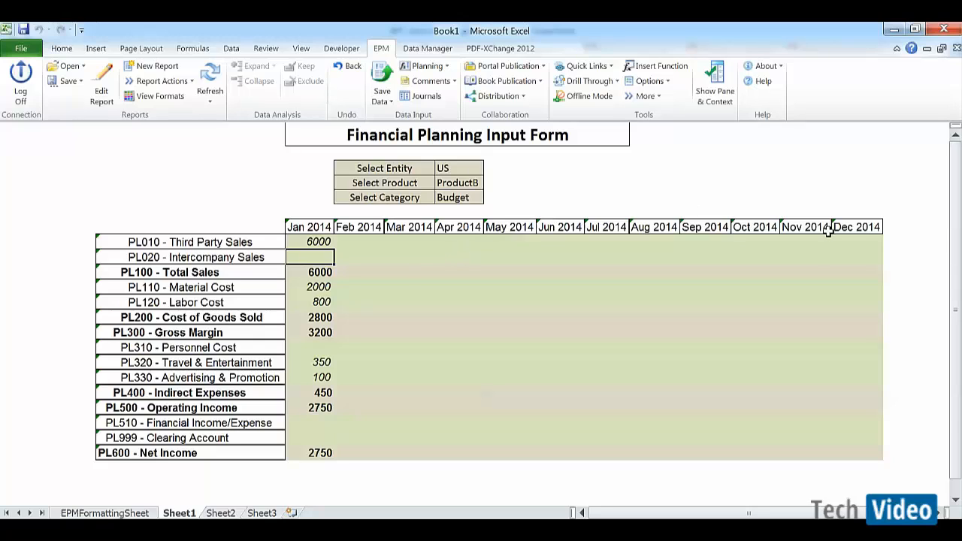
Step: Switch the form's product selection to Product A and refresh the report
double_click(455, 185)
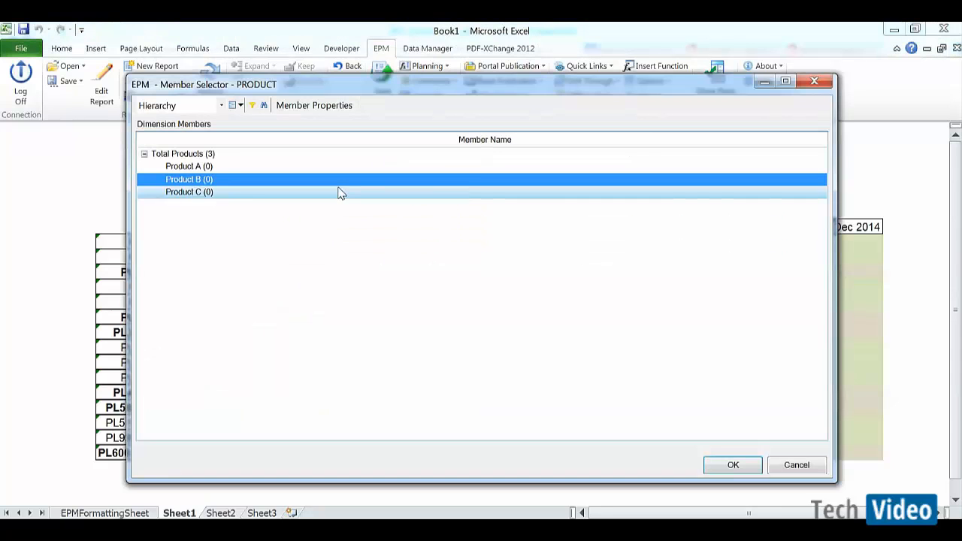
left_click(222, 167)
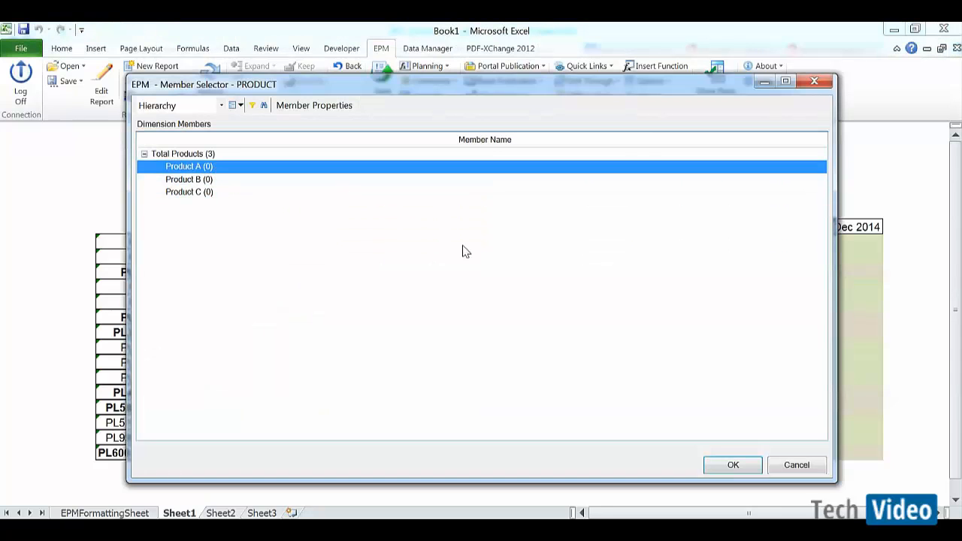
left_click(733, 466)
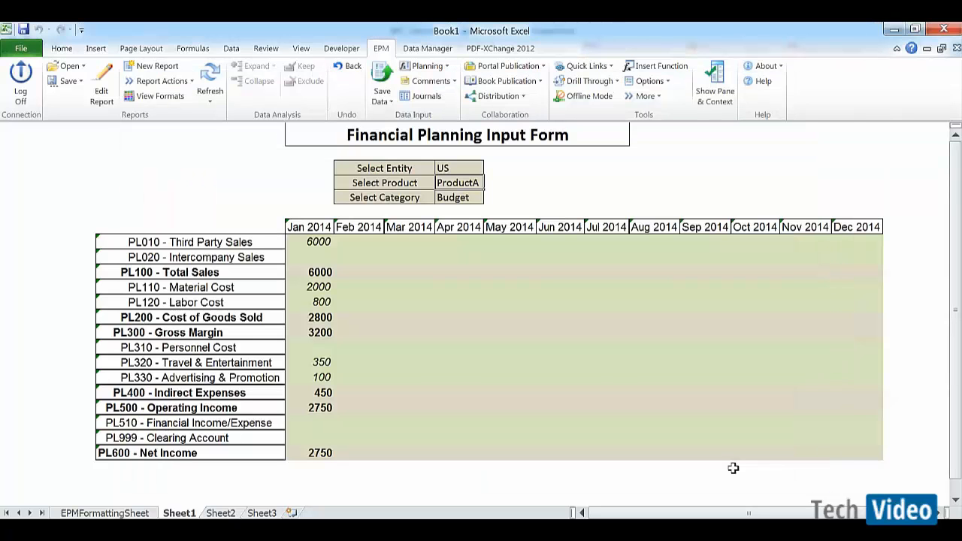
left_click(210, 79)
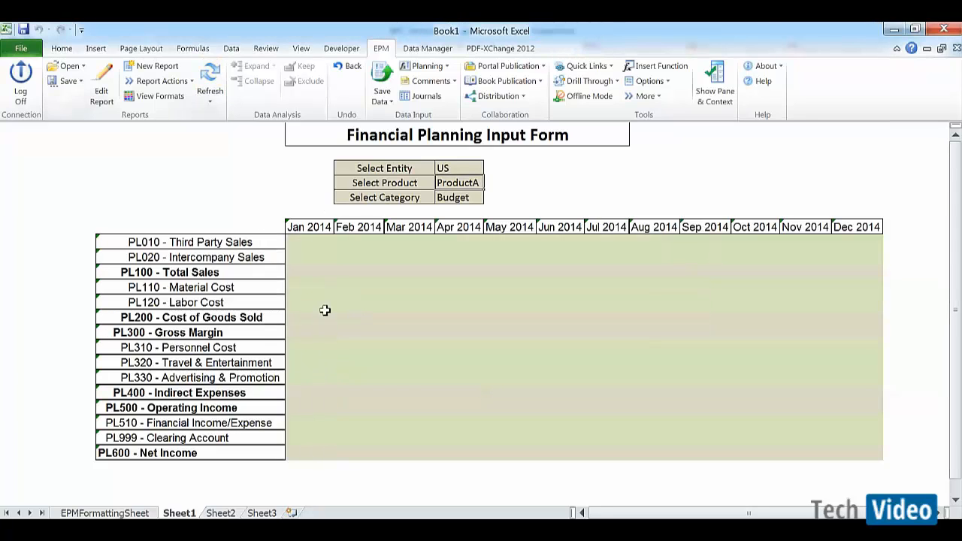
Step: Enter the Jan 2014 values 3000 for Third Party Sales, 700 for Material Cost and 200 for Advertising & Promotion
left_click(304, 241)
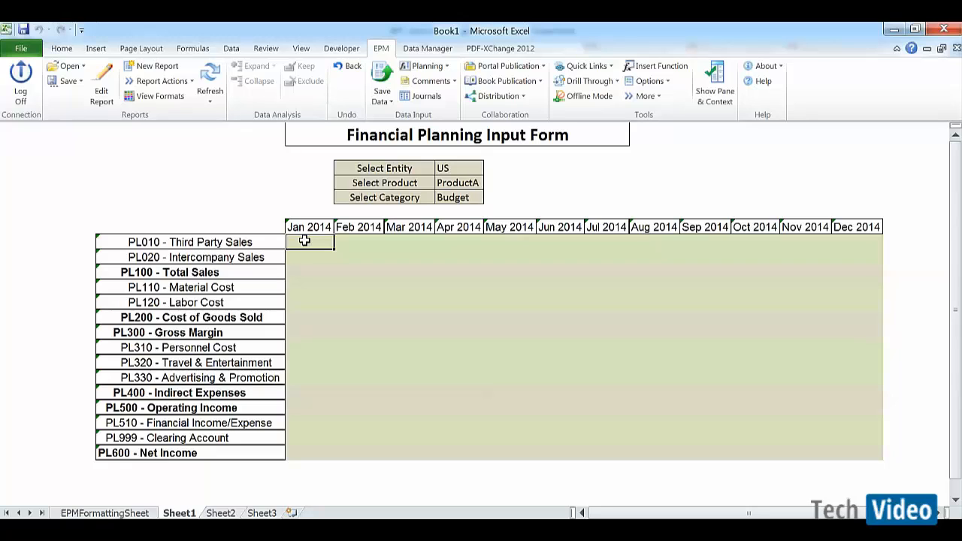
type("3000")
key("Return")
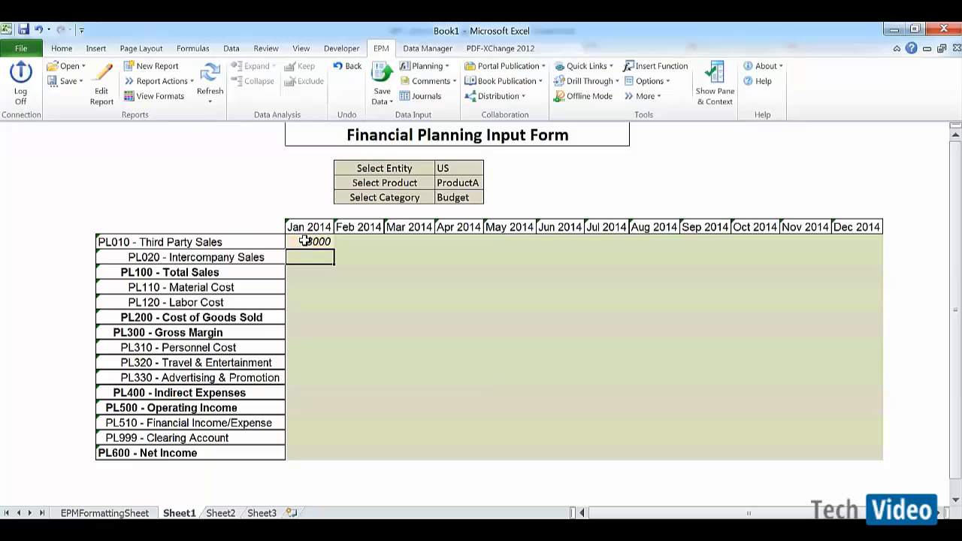
key("Down")
key("Down")
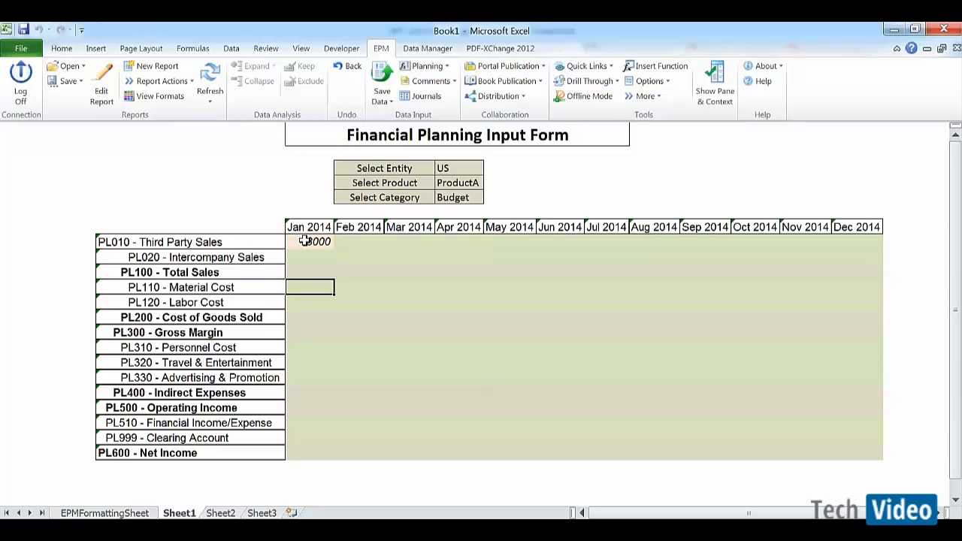
type("700")
key("Return")
key("Down")
key("Down")
key("Down")
key("Down")
key("Down")
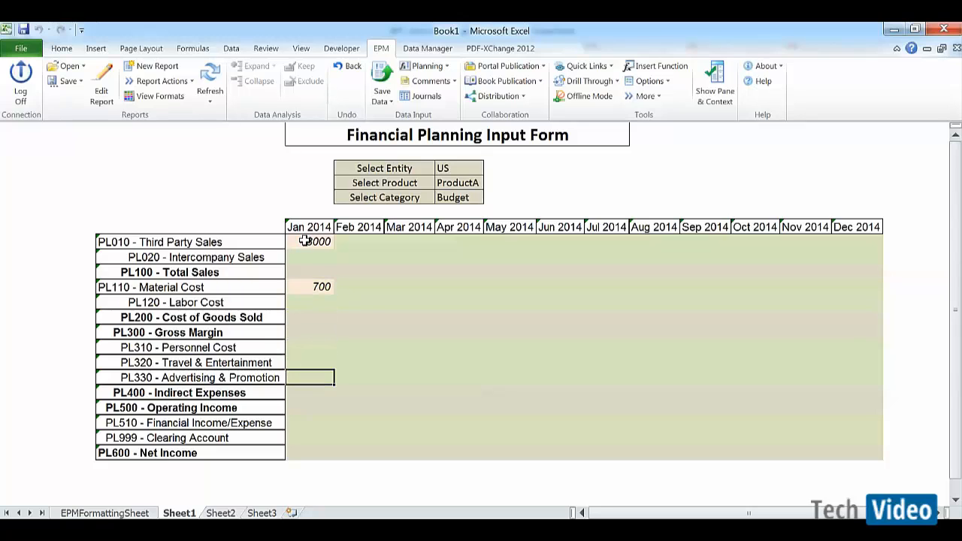
type("200")
key("Return")
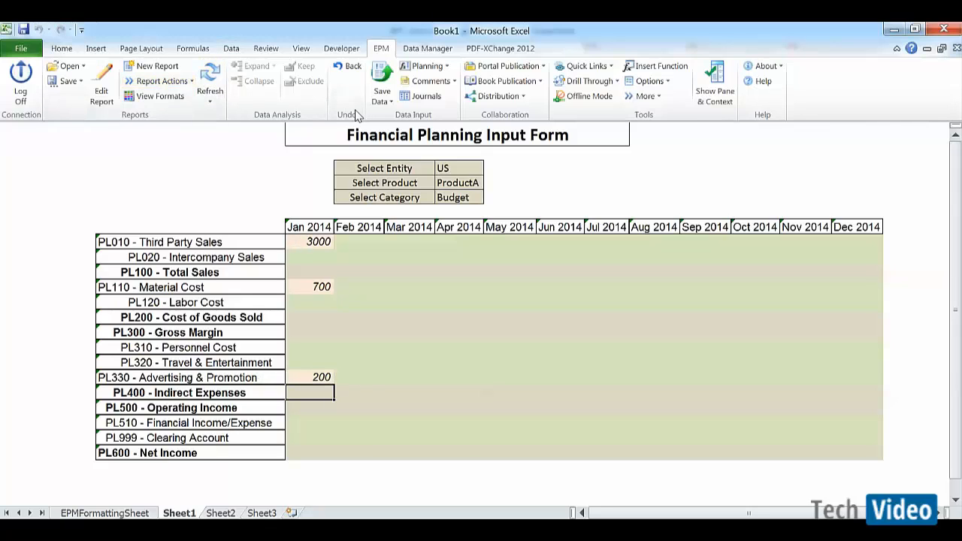
Step: Save the Product A planning data to the Planning model and accept the save results
left_click(379, 75)
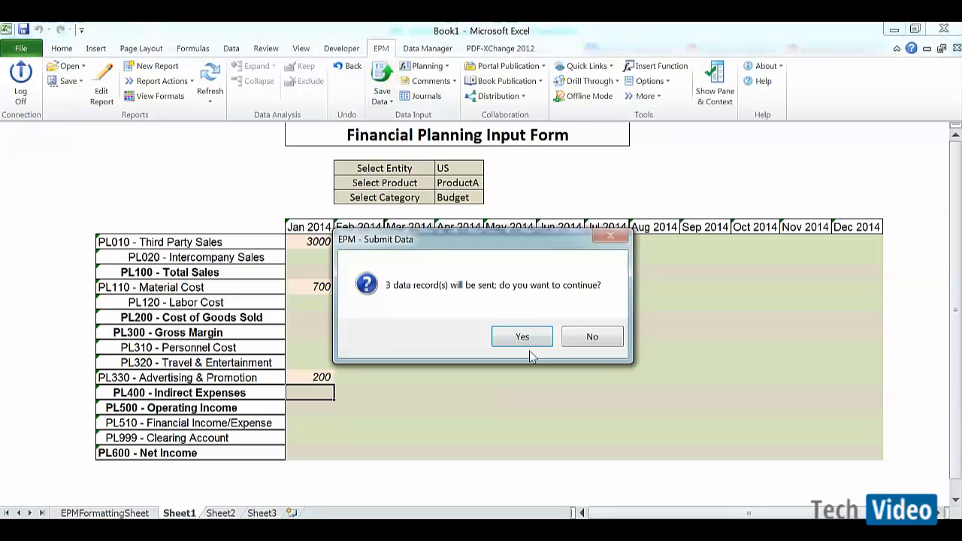
left_click(523, 338)
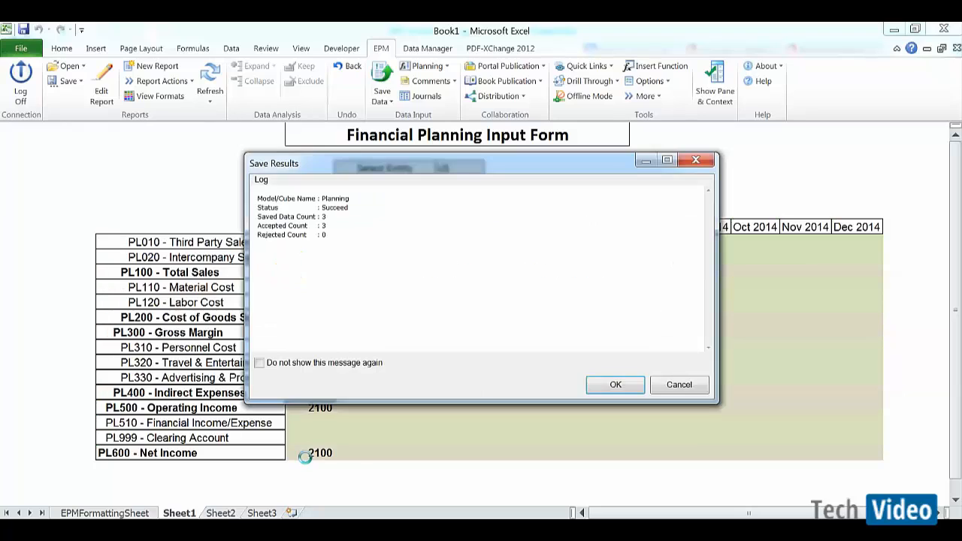
left_click(597, 384)
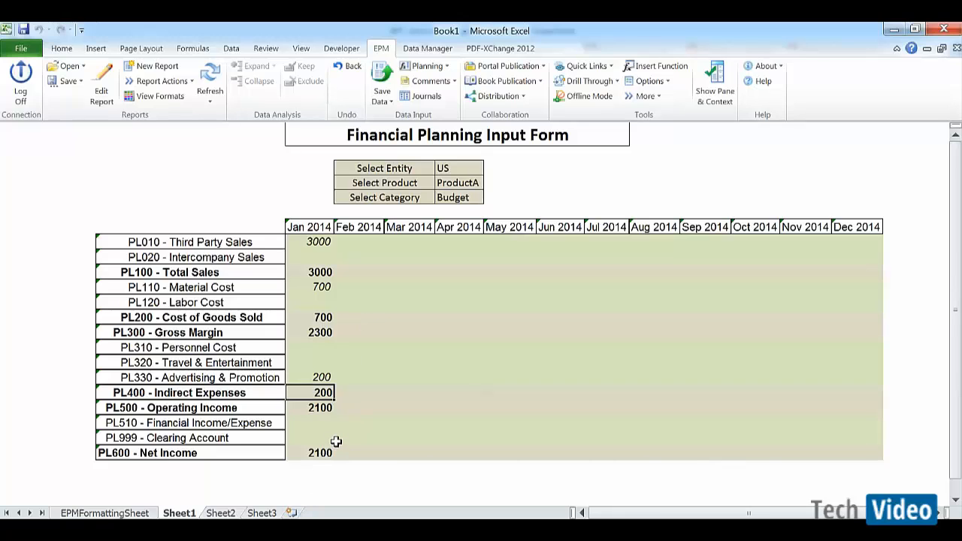
Step: Switch the product selection to Total Products, refresh the report and examine Net Income for Jan 2014
double_click(460, 184)
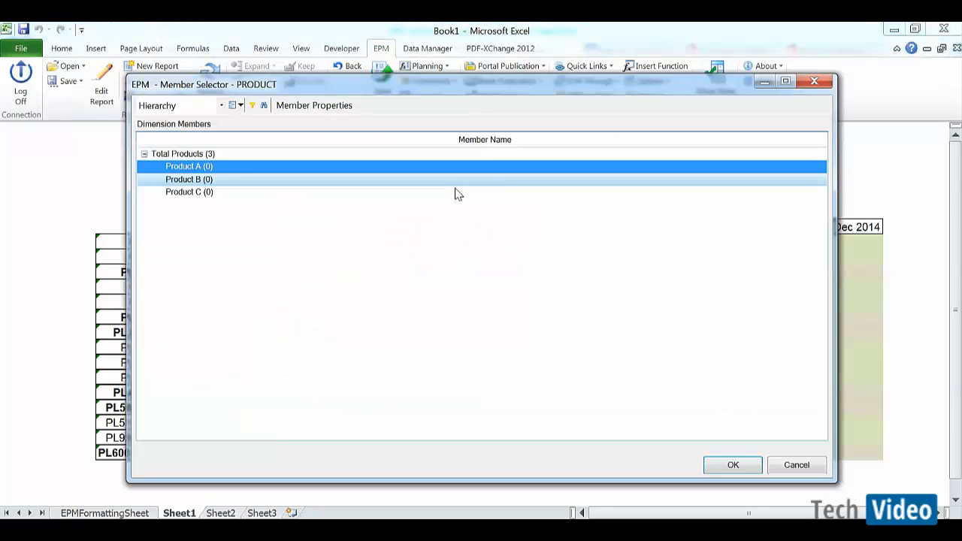
left_click(184, 153)
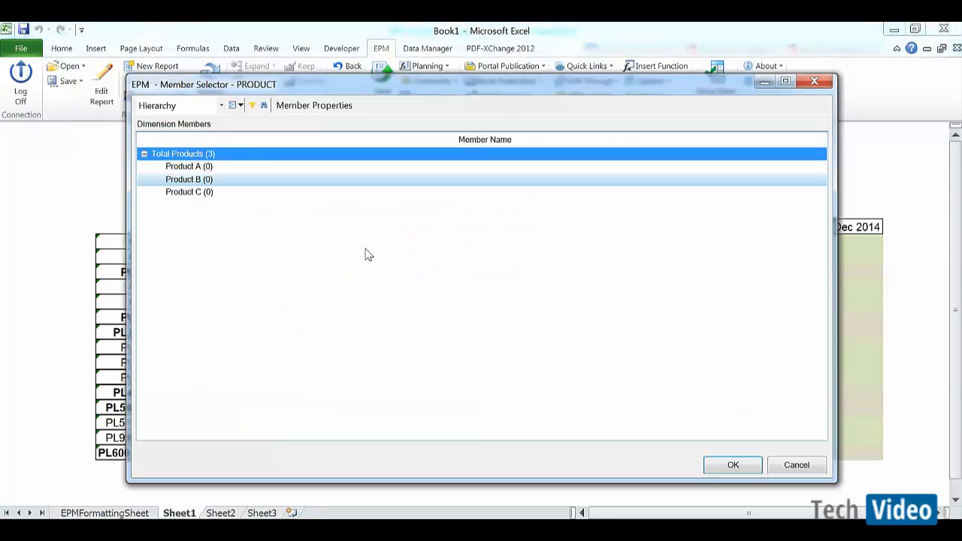
left_click(731, 466)
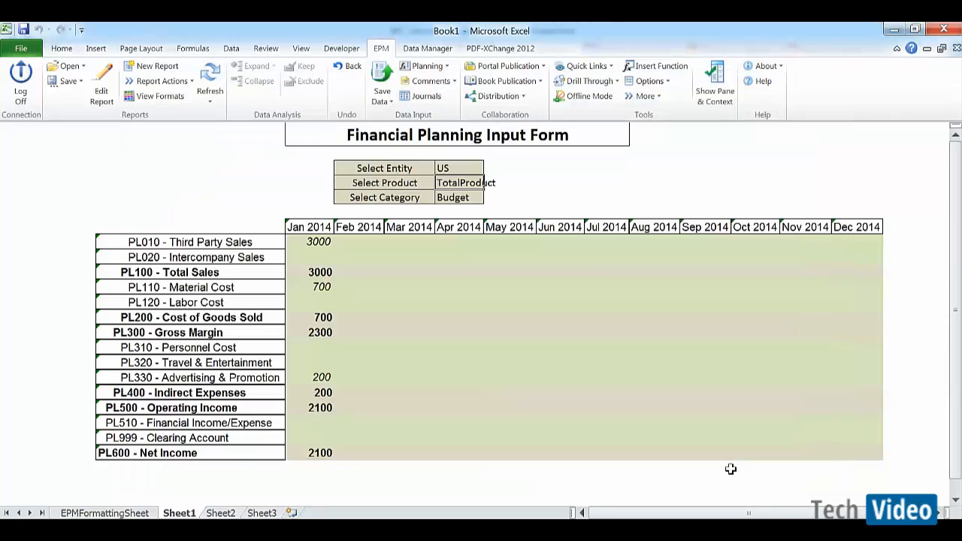
left_click(211, 71)
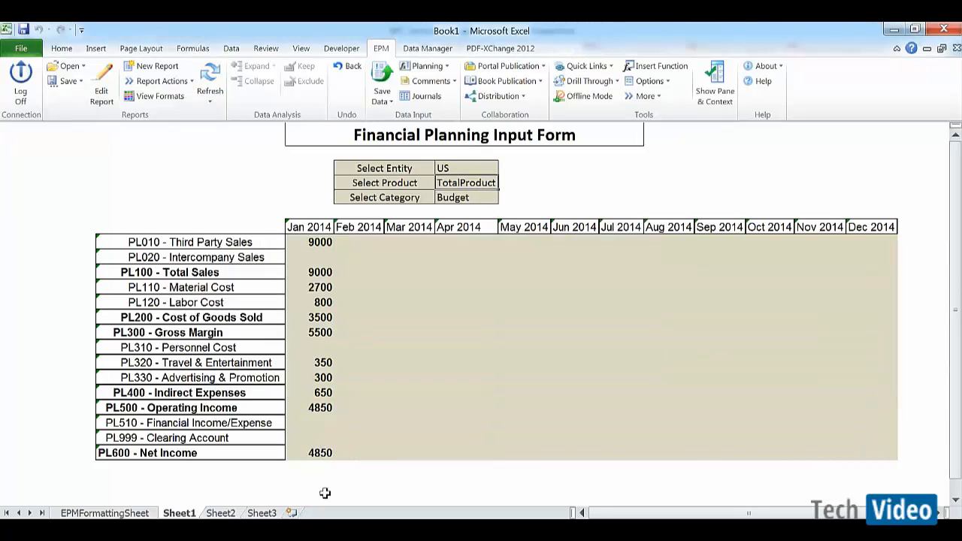
left_click(311, 453)
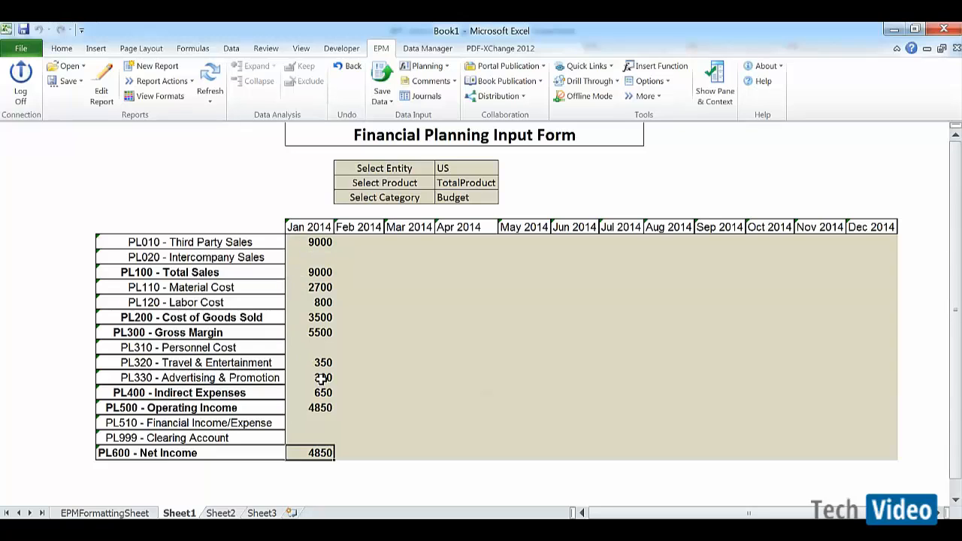
Step: Set the product selection back to Product A by expanding Total Products, and refresh the input form
double_click(468, 183)
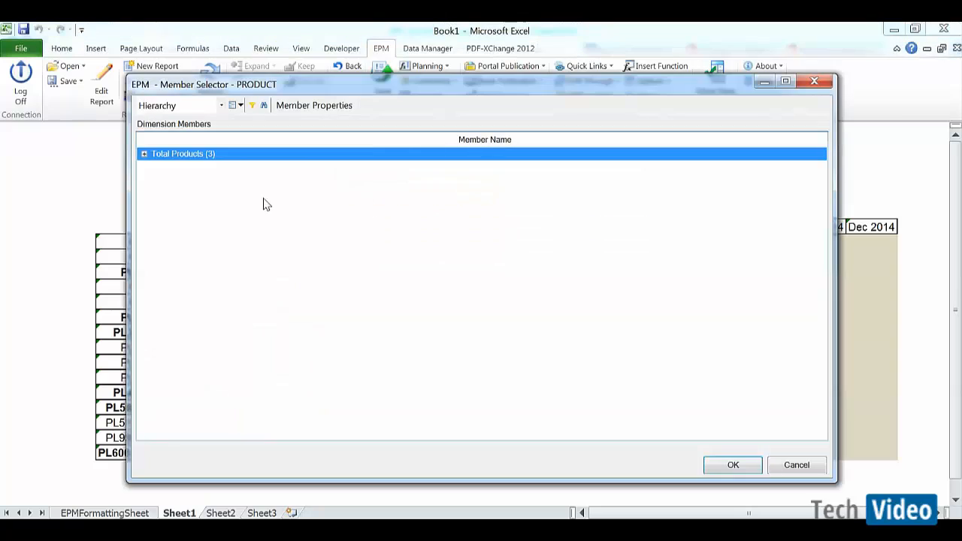
left_click(143, 154)
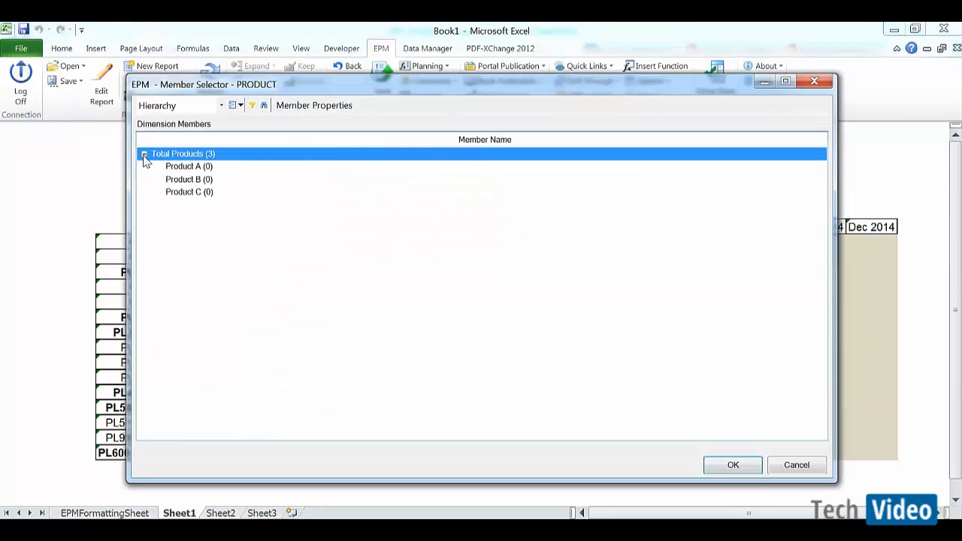
left_click(190, 168)
left_click(733, 465)
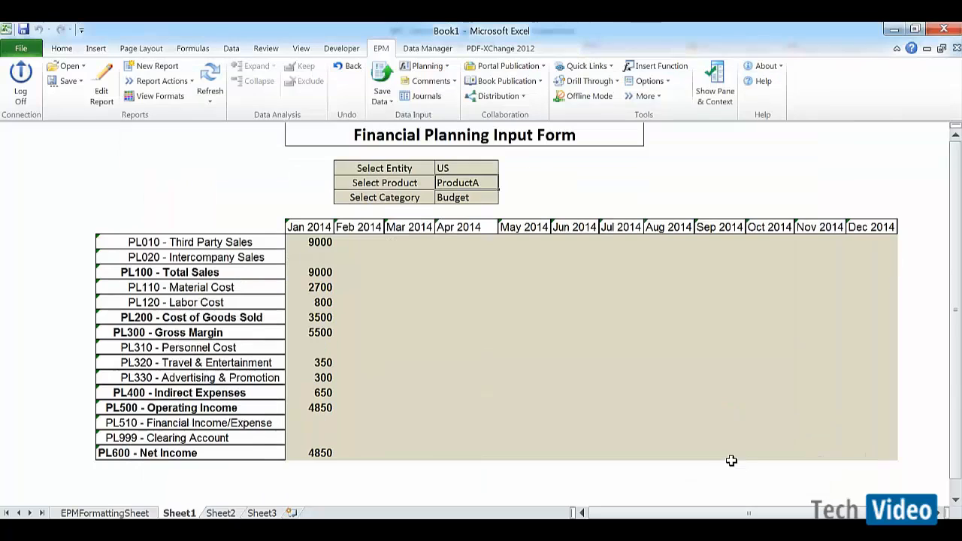
left_click(210, 75)
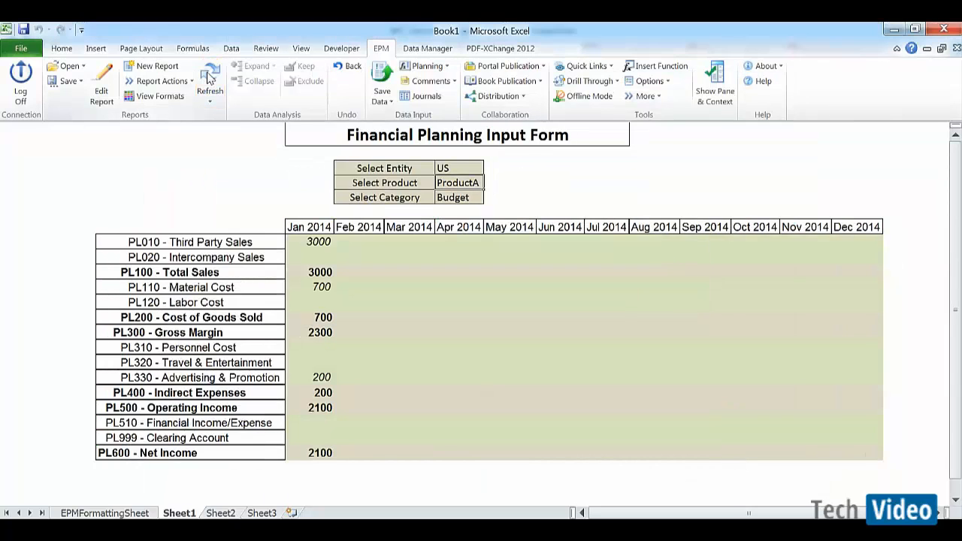
left_click(209, 192)
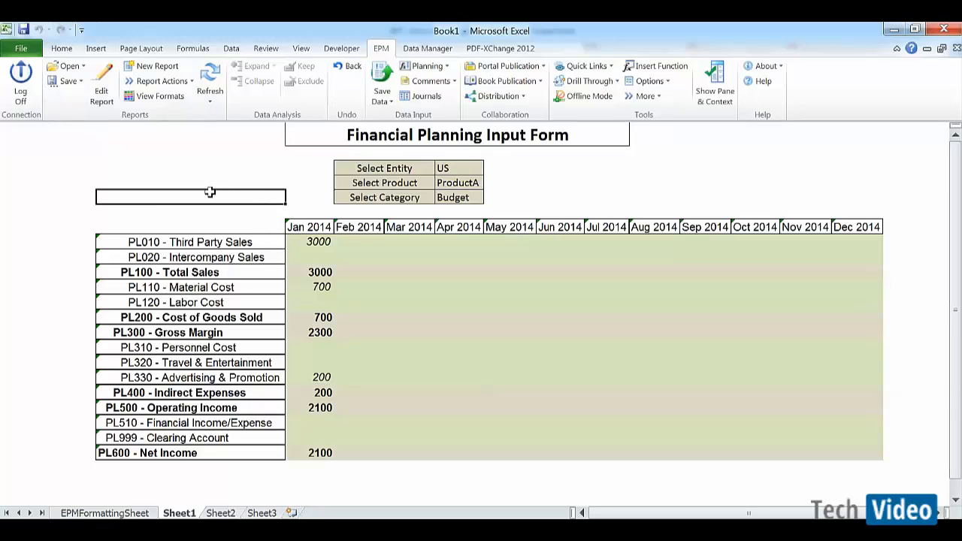